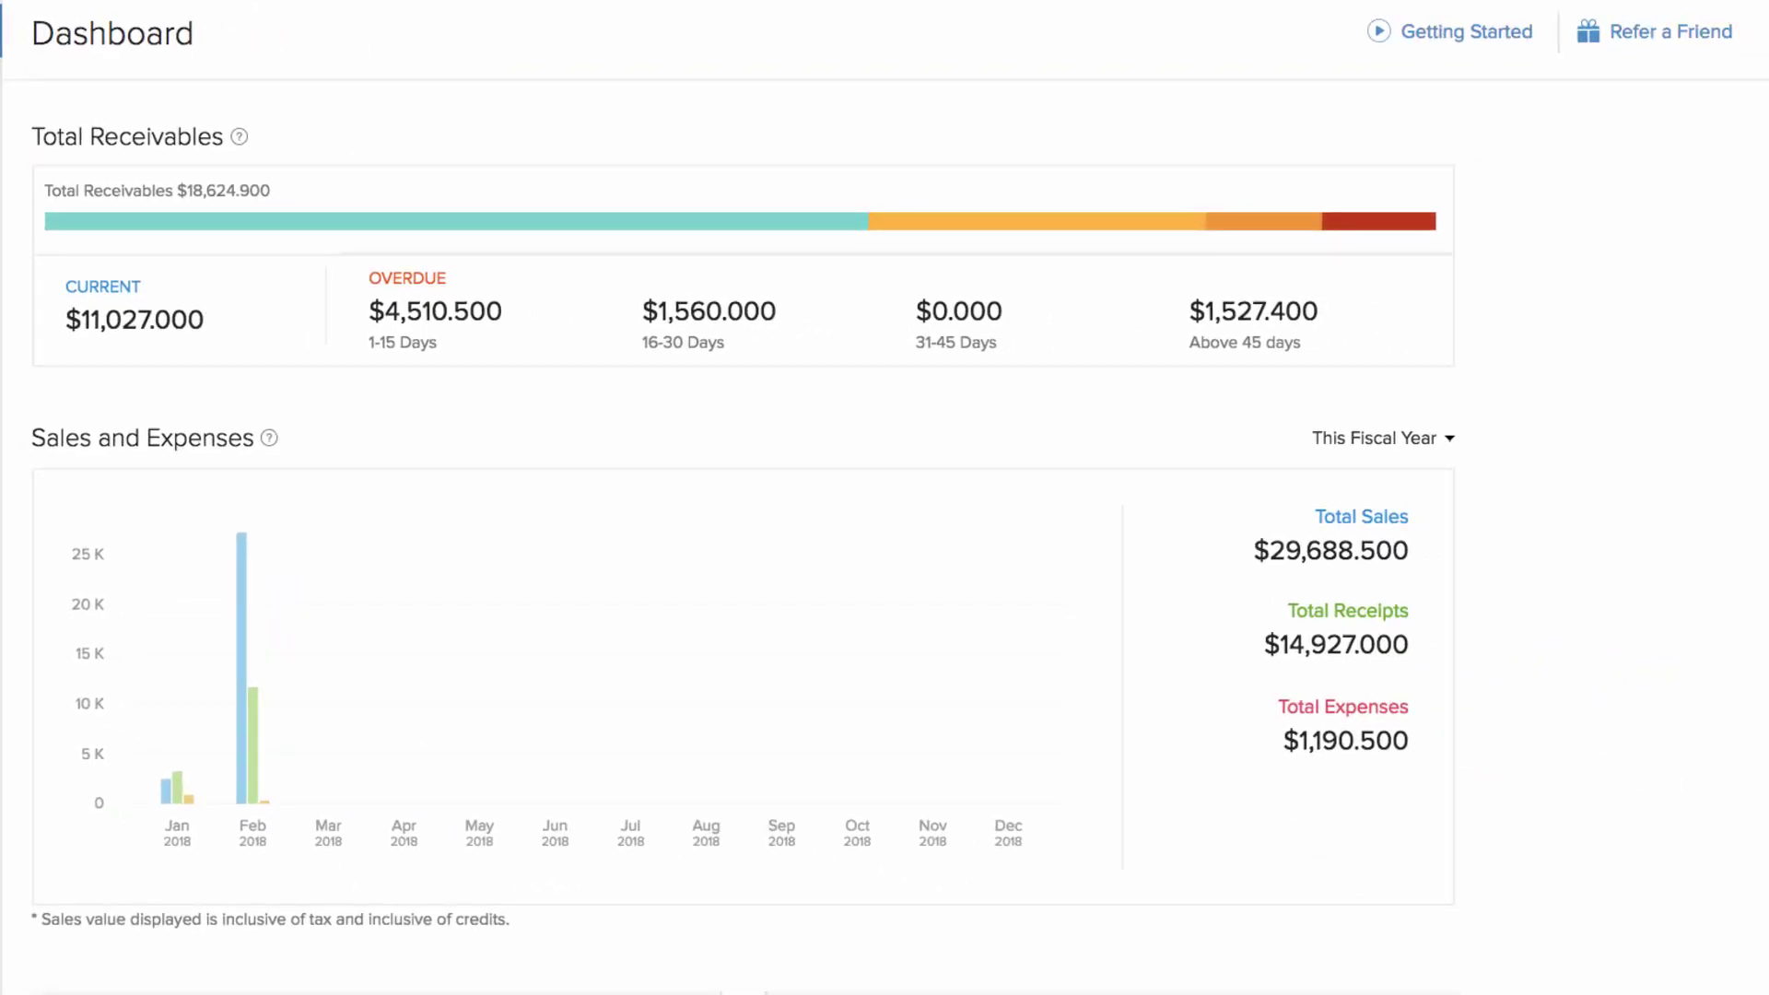
Step: Scroll the dashboard and switch the Projects panel to unbilled expenses, totalling $478.000
{"action": "scroll", "coordinate": [1672, 516], "scroll_direction": "down", "scroll_amount": 4}
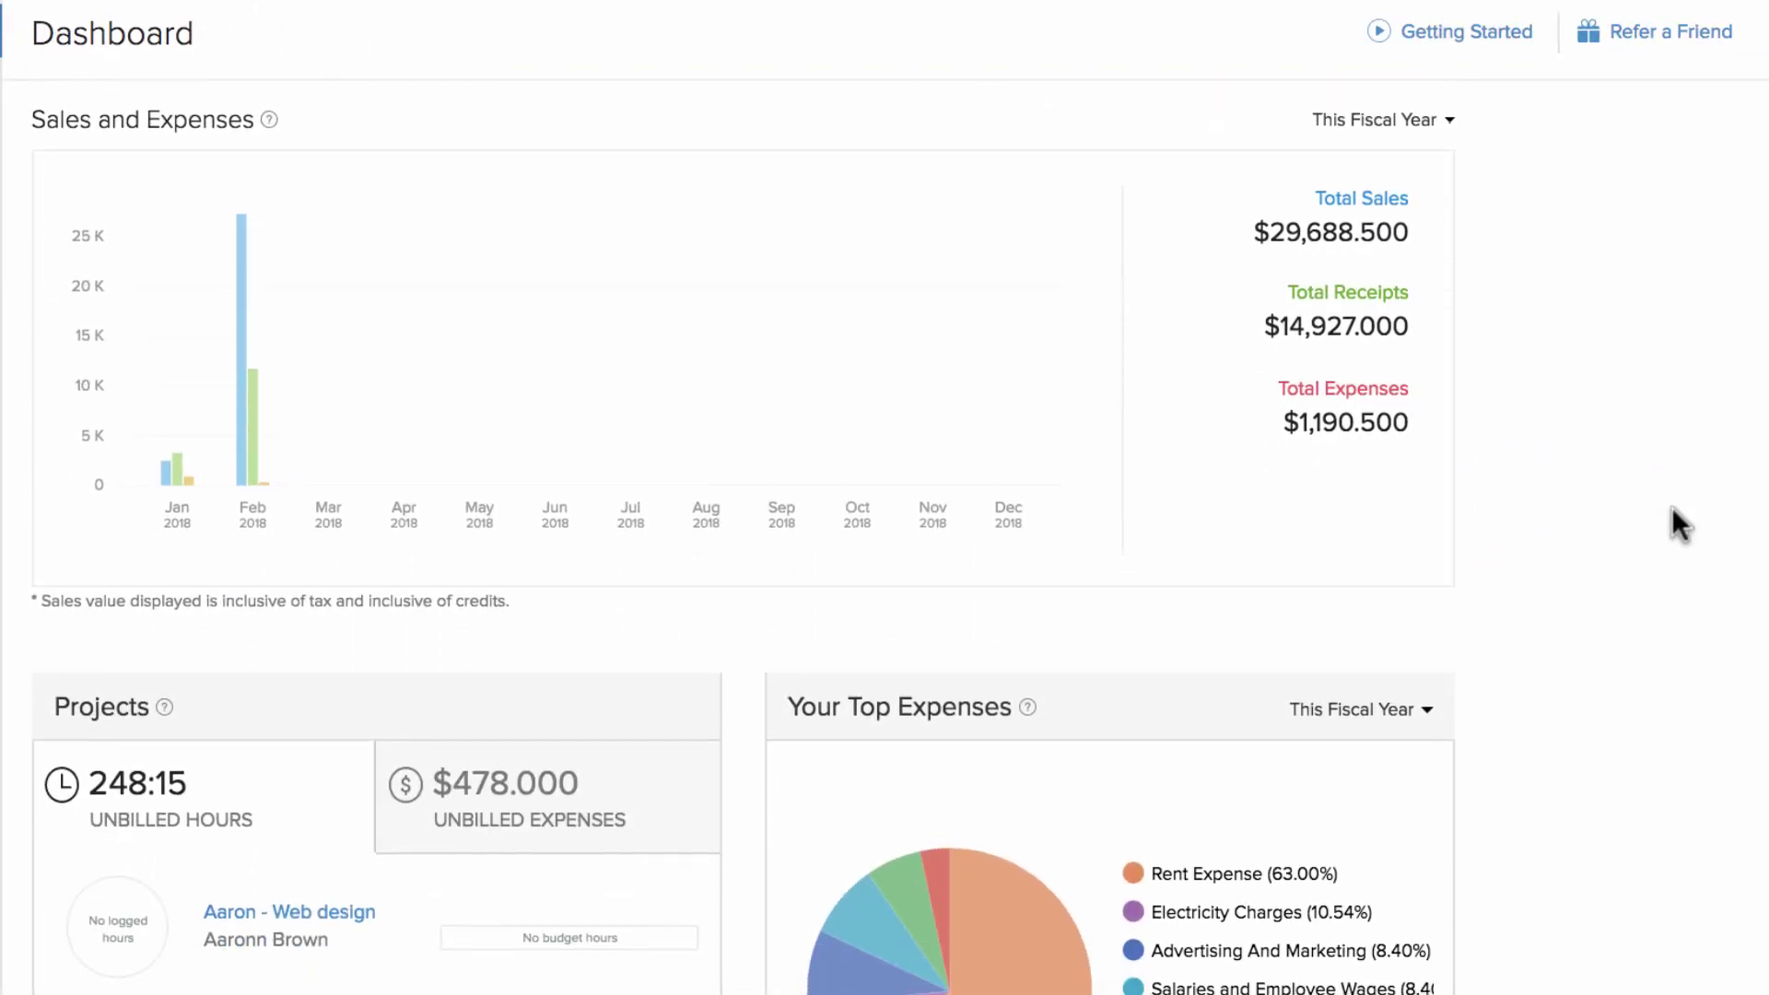
{"action": "scroll", "coordinate": [1672, 507], "scroll_direction": "down", "scroll_amount": 6}
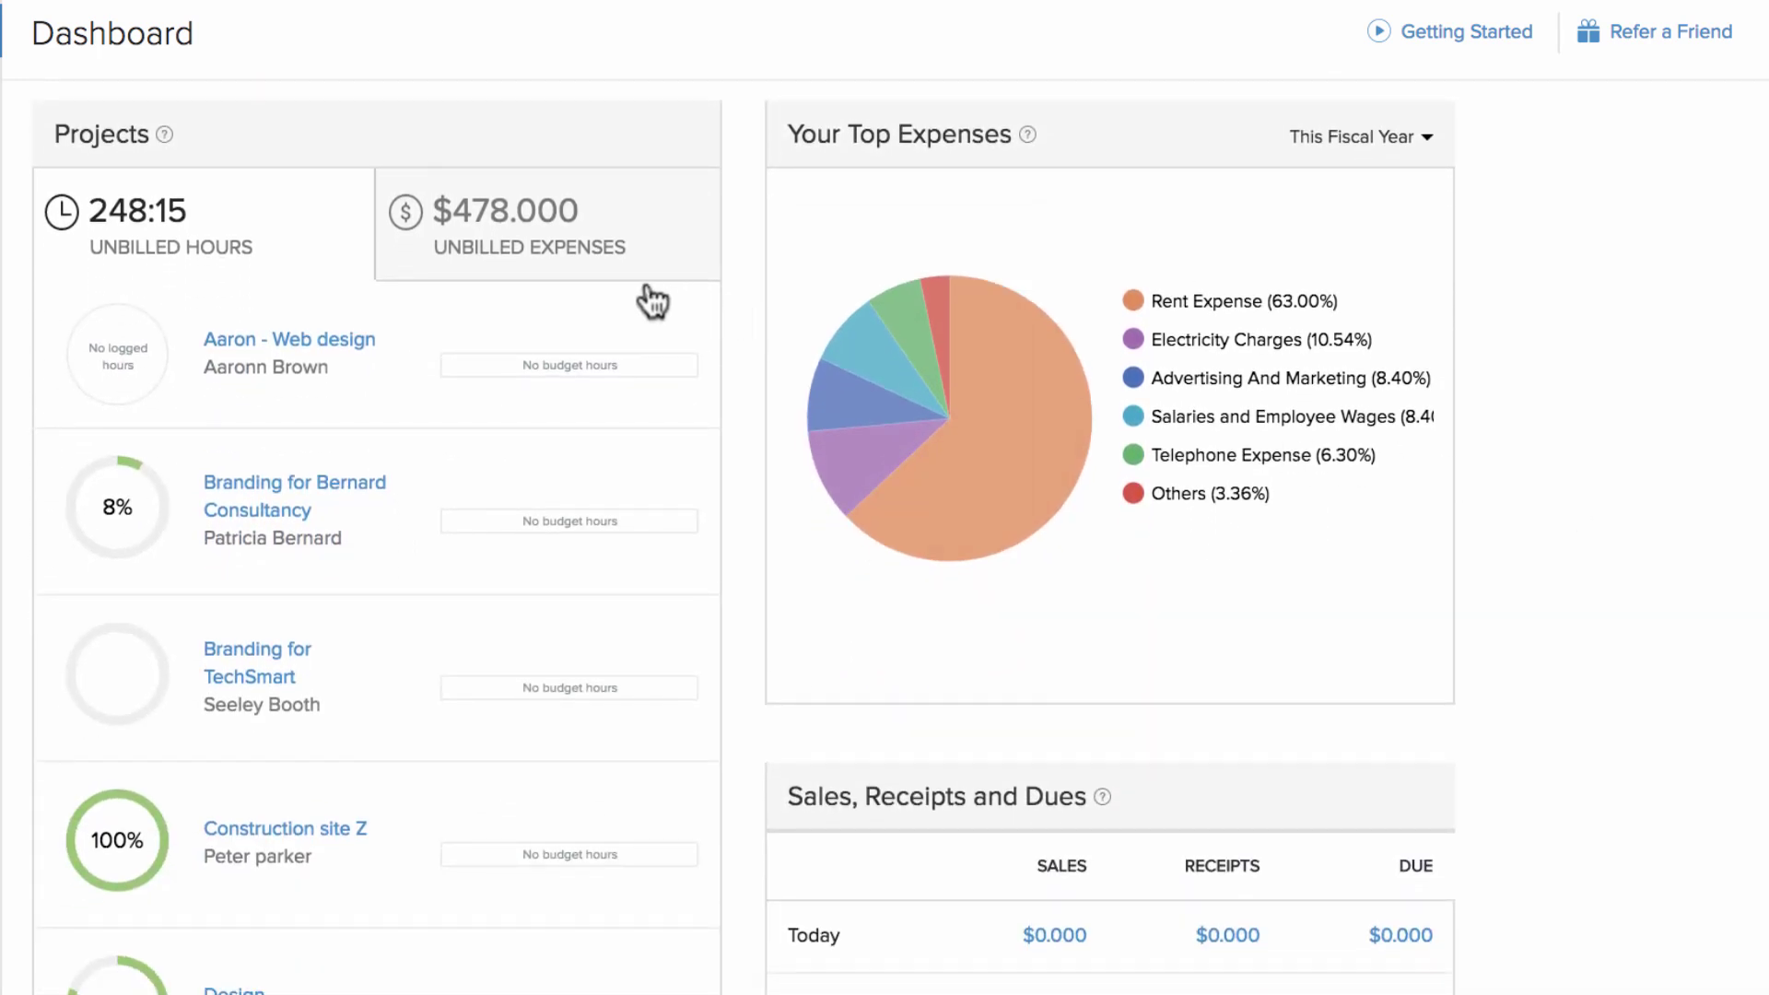
{"action": "left_click", "coordinate": [601, 269]}
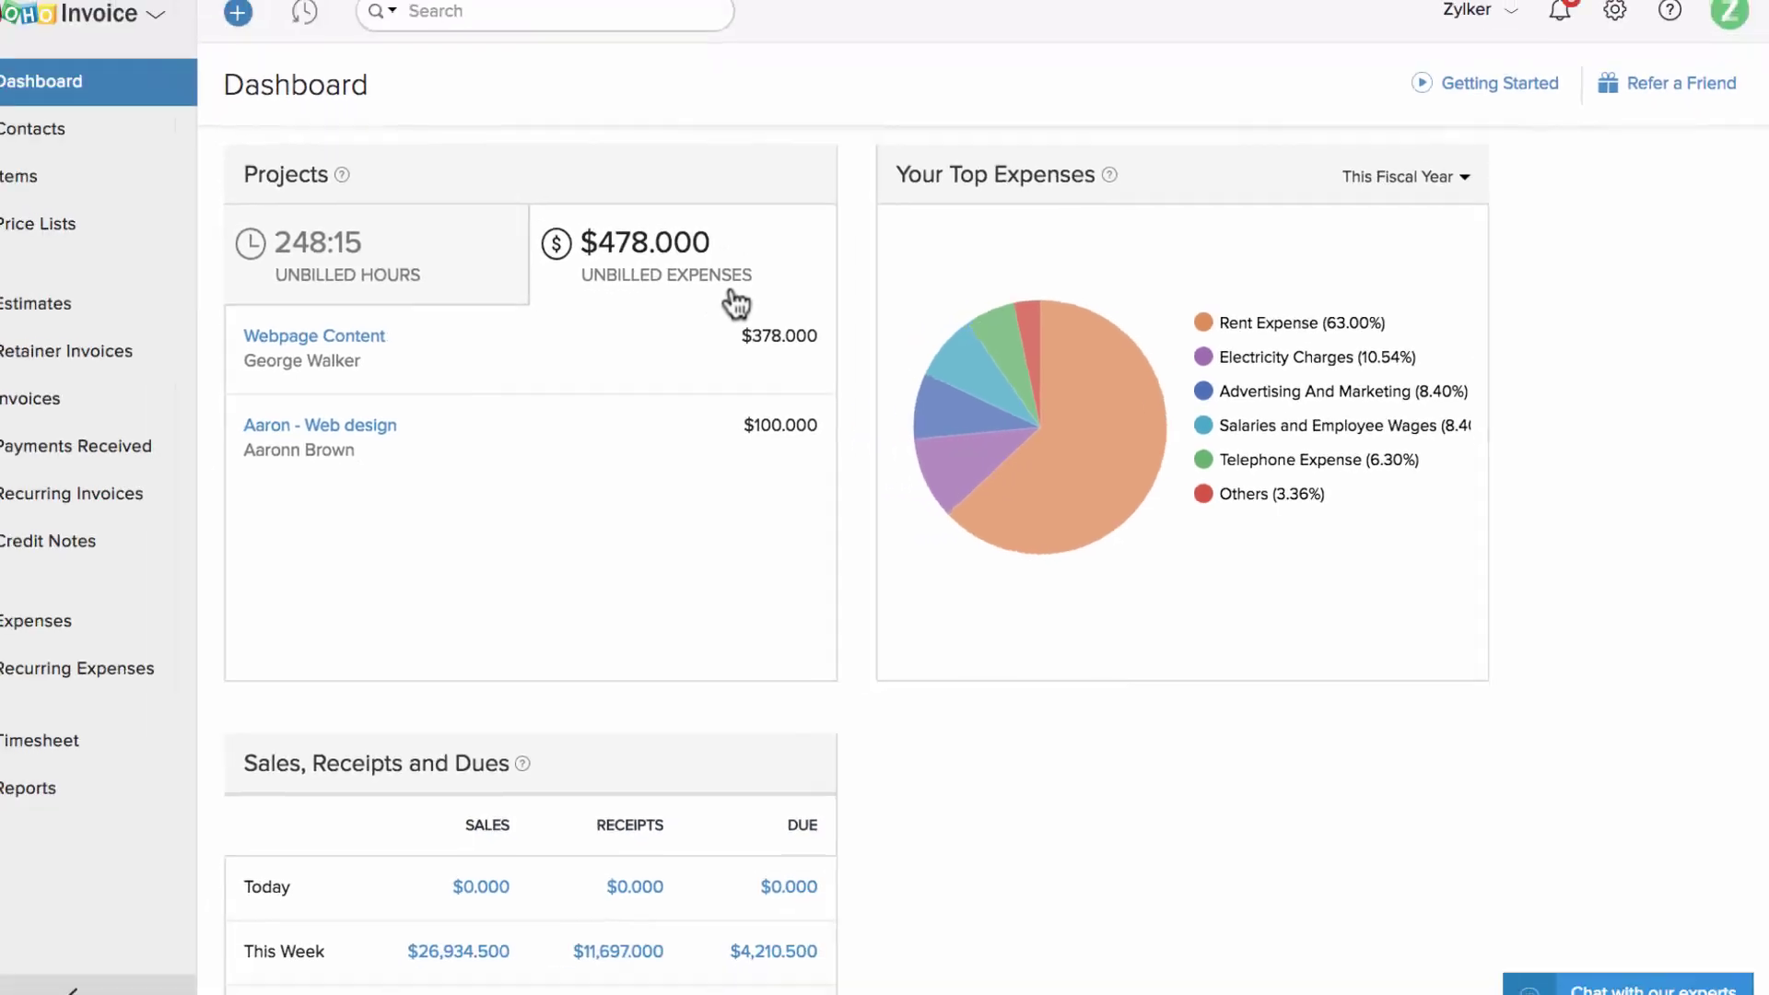
Step: Look at the contacts import page from the Contacts list, then view the All Items list
{"action": "left_click", "coordinate": [152, 157]}
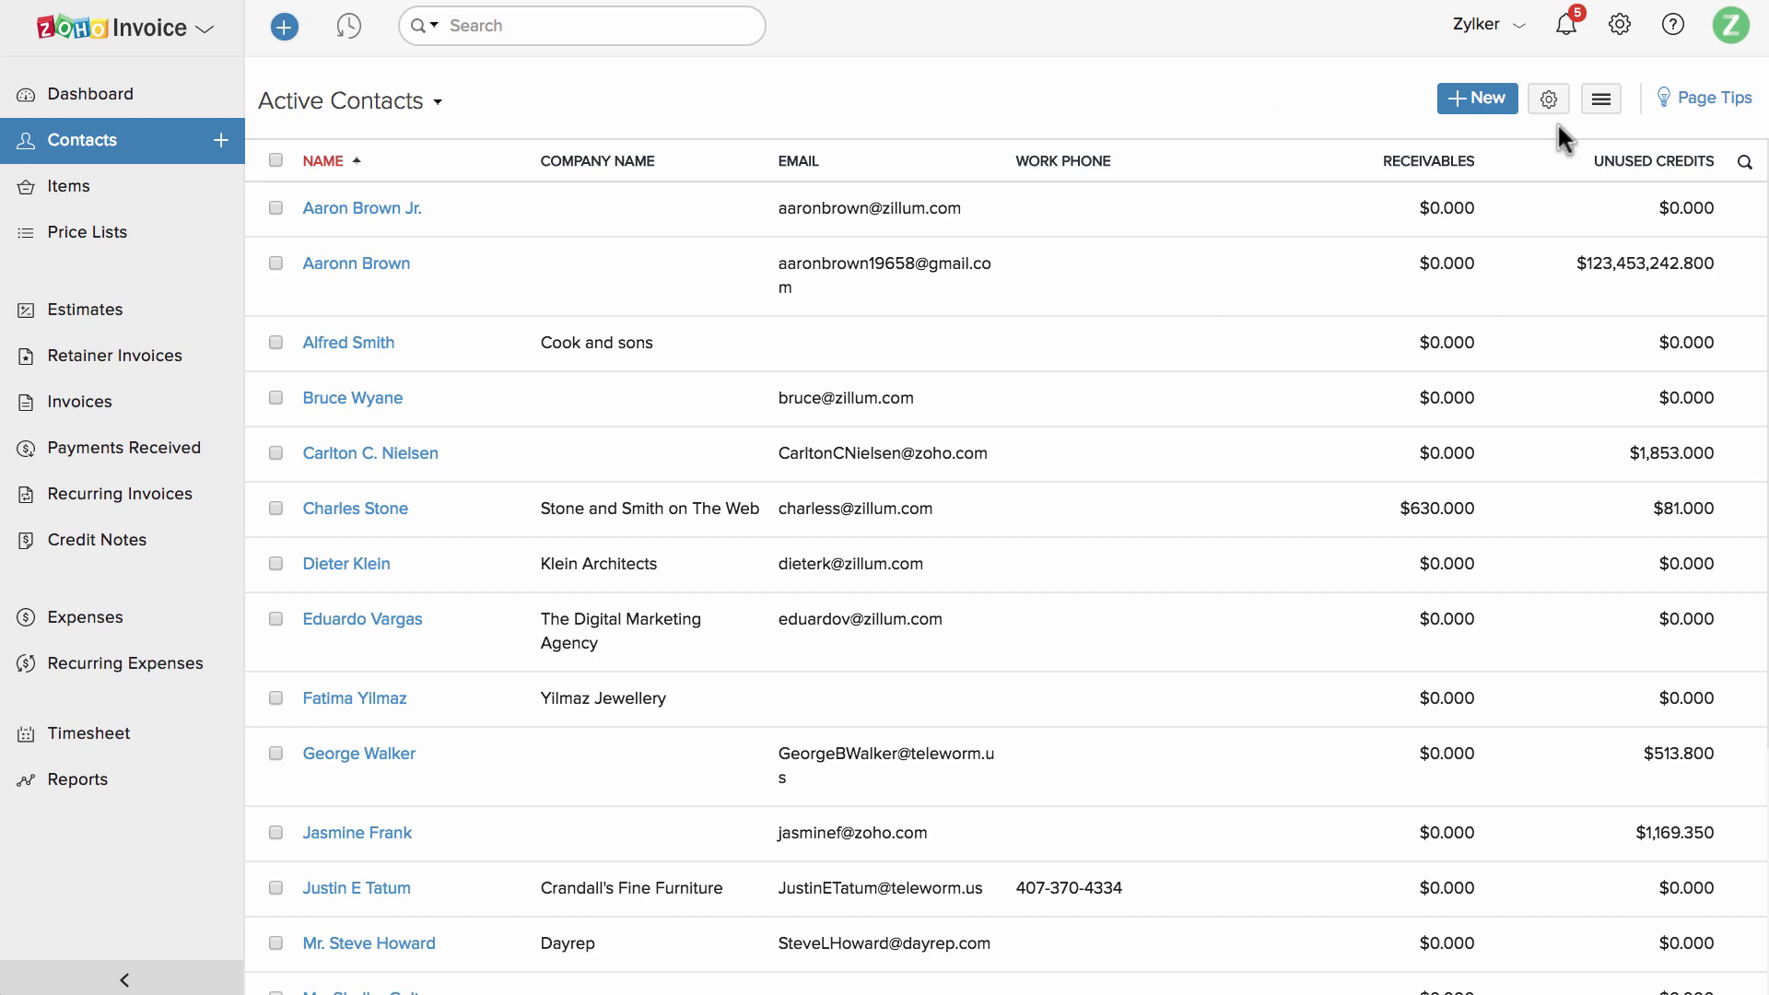
{"action": "left_click", "coordinate": [1602, 101]}
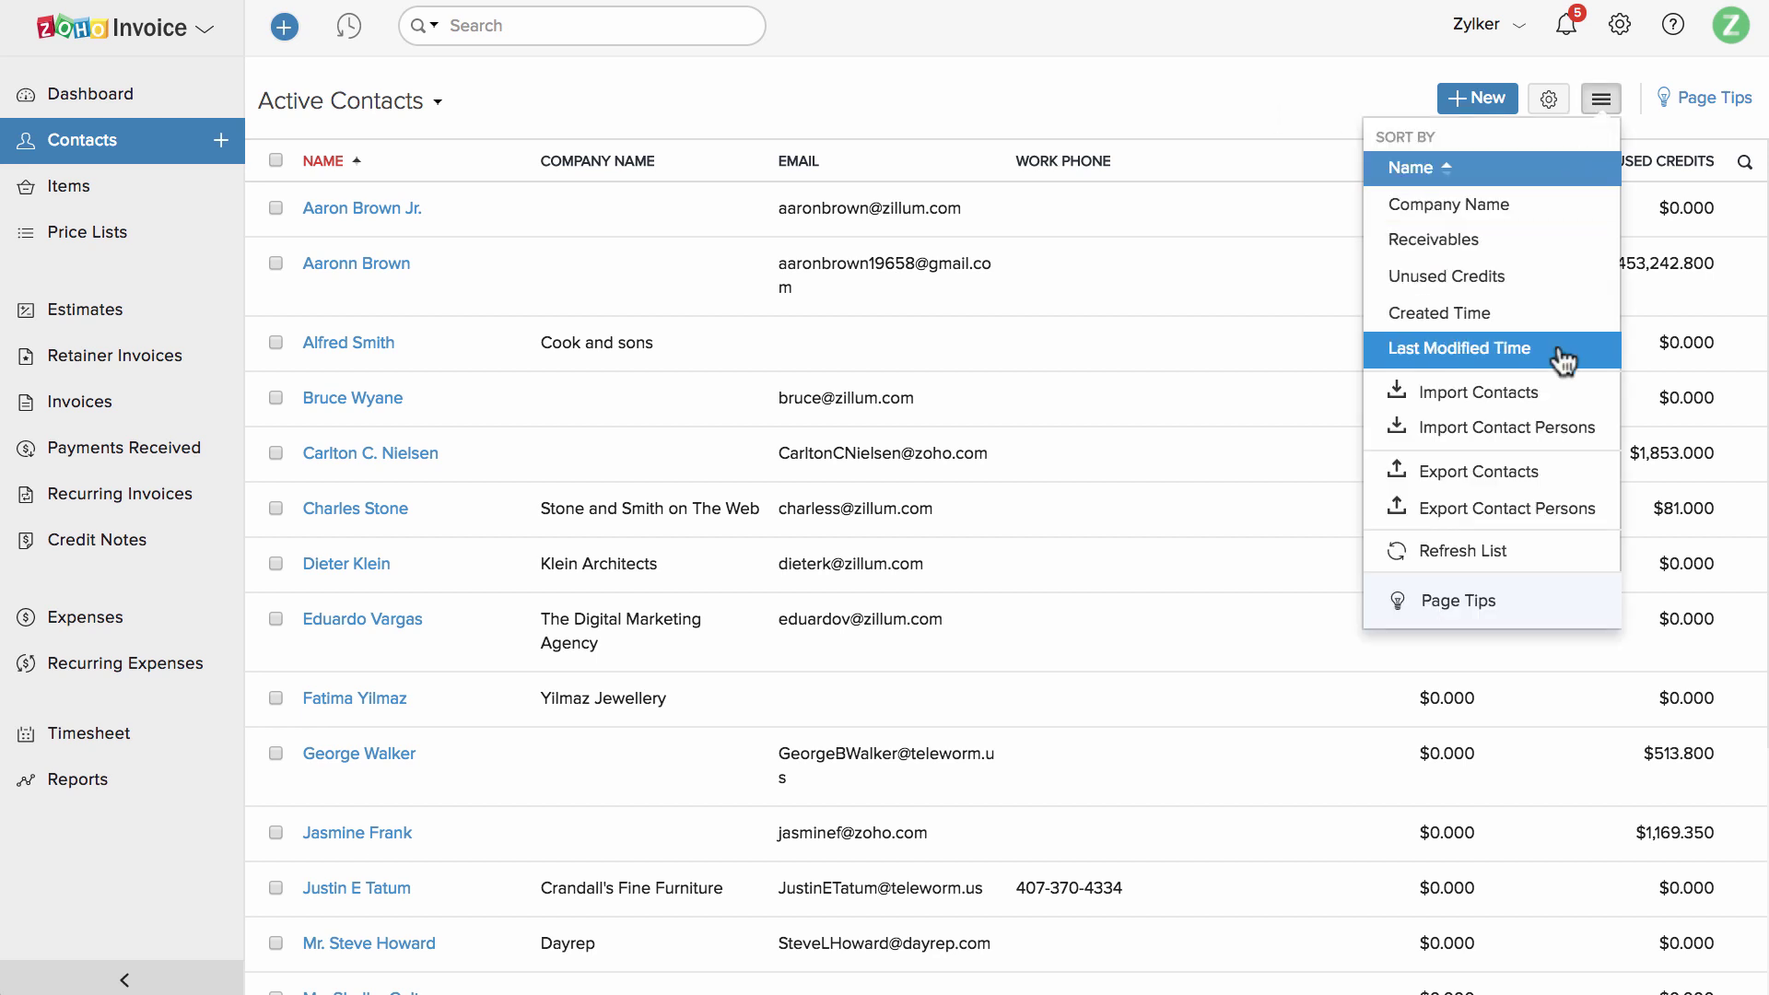
{"action": "left_click", "coordinate": [1567, 393]}
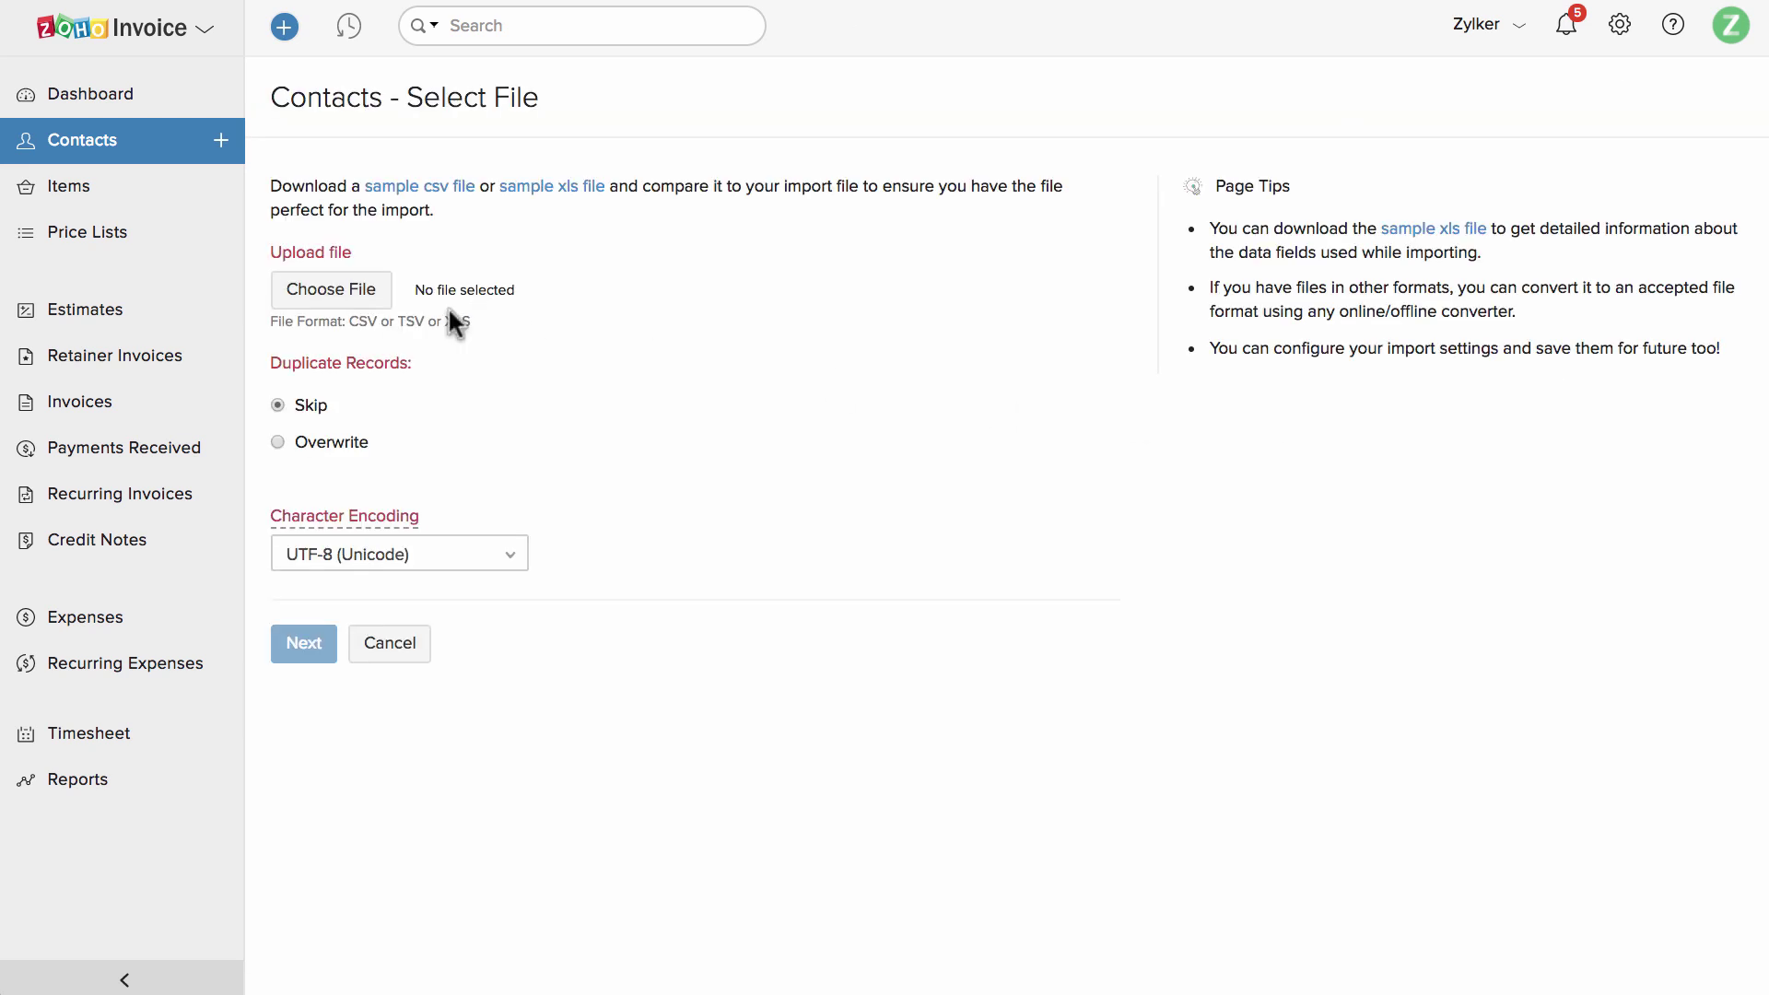
{"action": "left_click", "coordinate": [115, 185]}
{"action": "scroll", "coordinate": [770, 391], "scroll_direction": "down", "scroll_amount": 5}
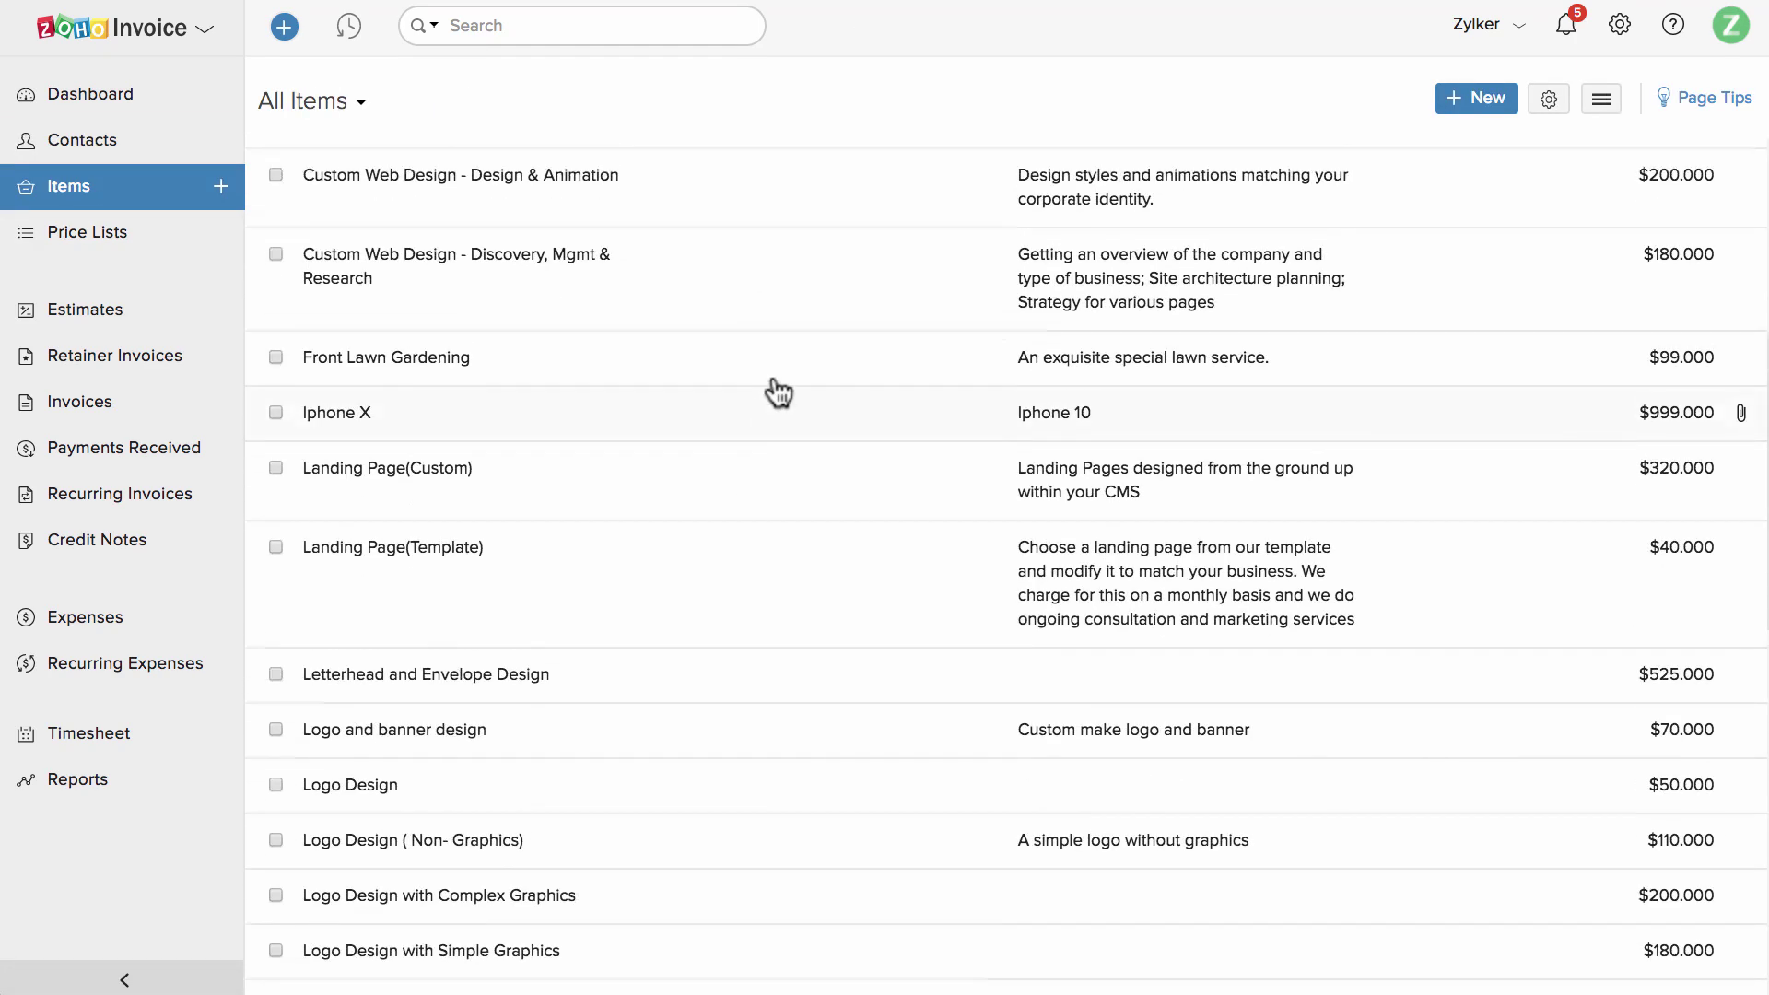
Step: Browse Price Lists and estimate EST-000031, ending on the All Retainer Invoices list
{"action": "scroll", "coordinate": [779, 392], "scroll_direction": "up", "scroll_amount": 6}
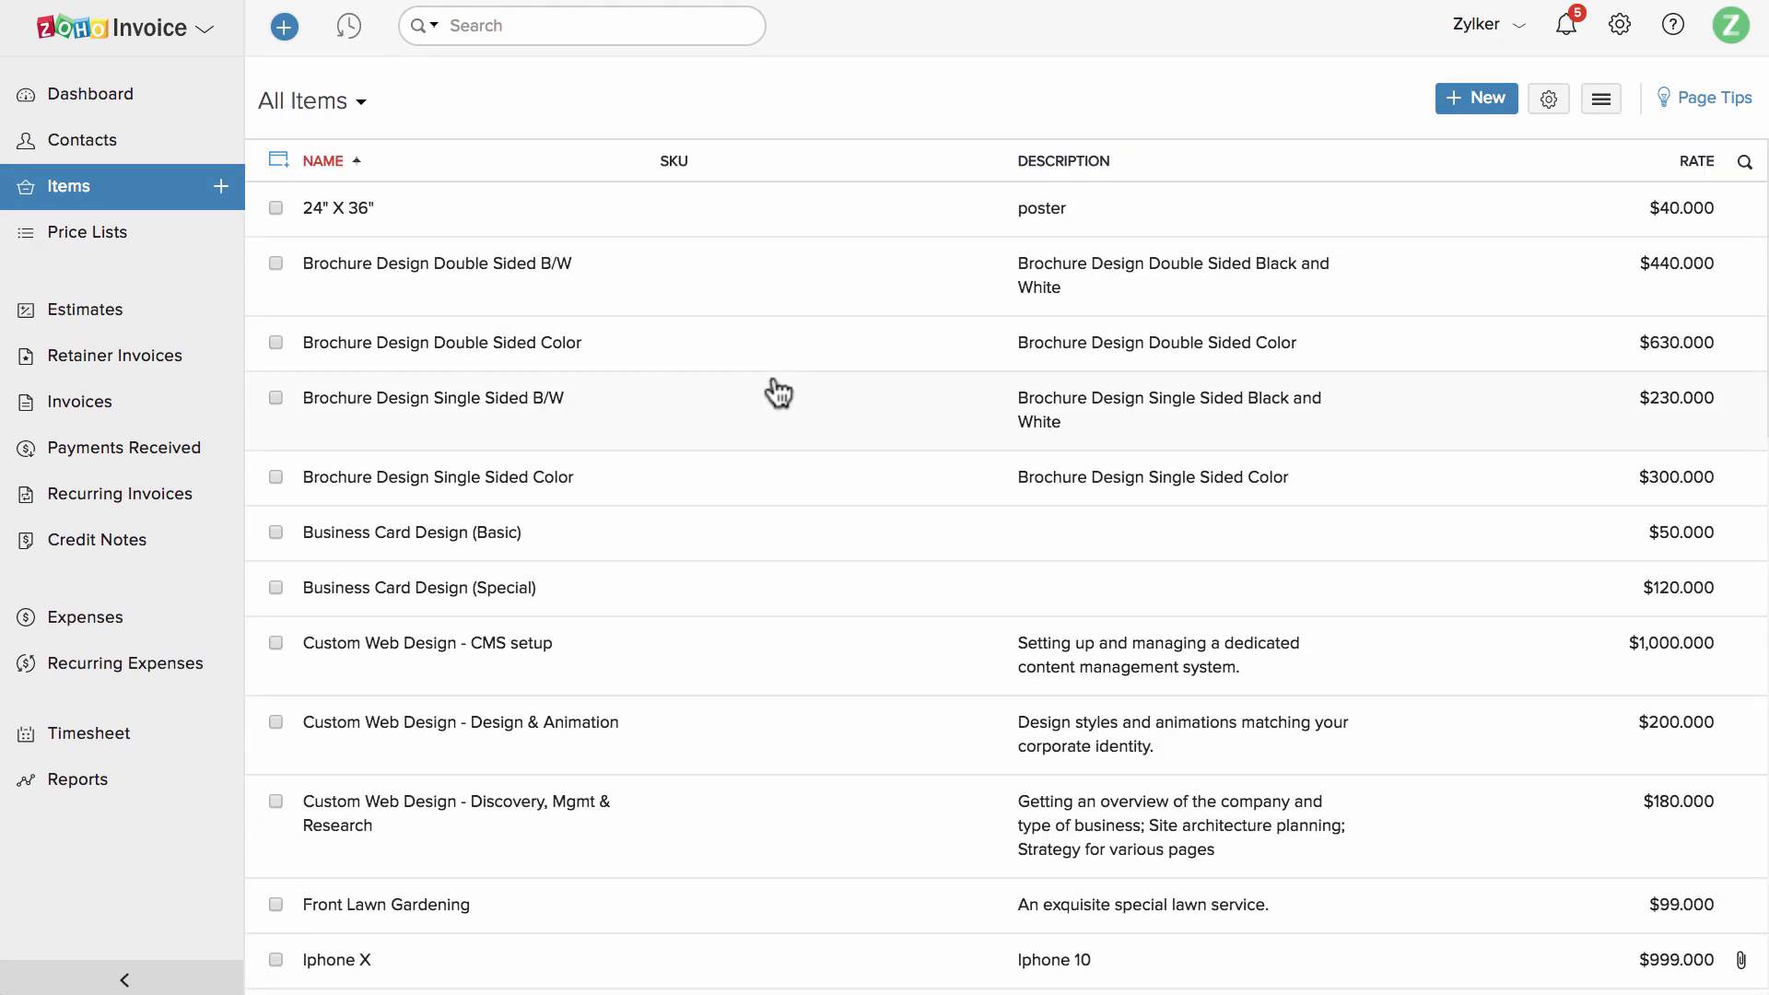
{"action": "left_click", "coordinate": [160, 241]}
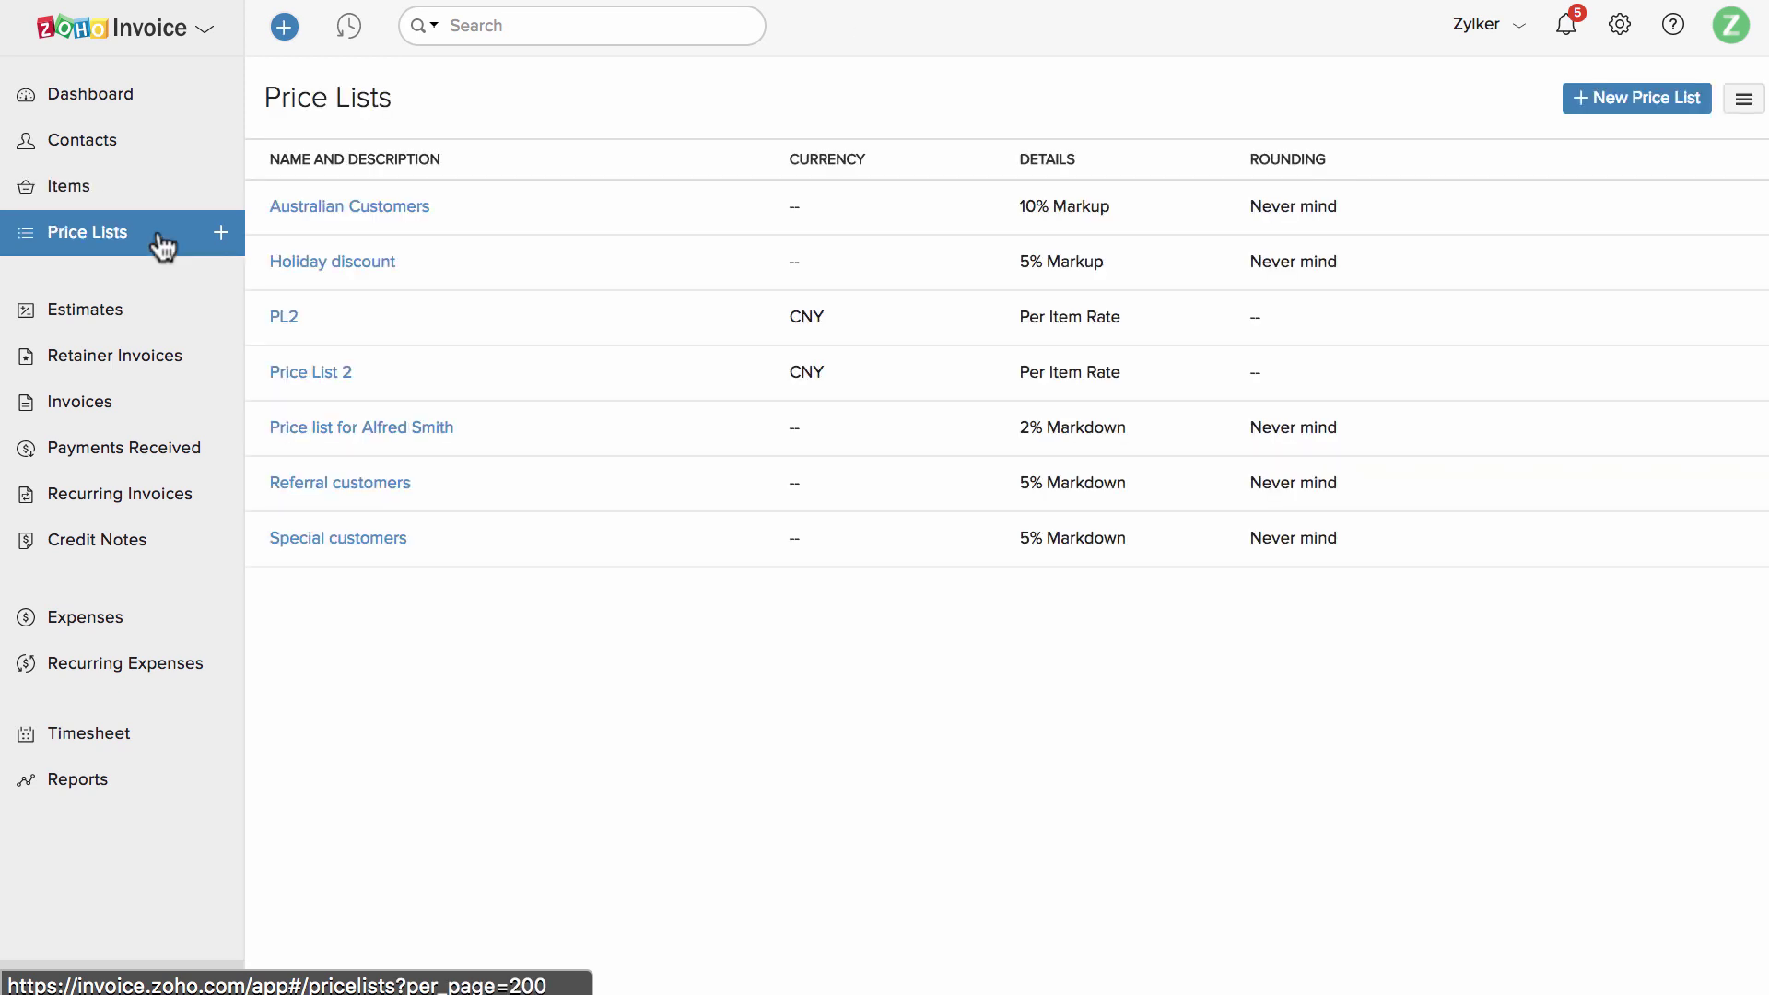
{"action": "left_click", "coordinate": [157, 313]}
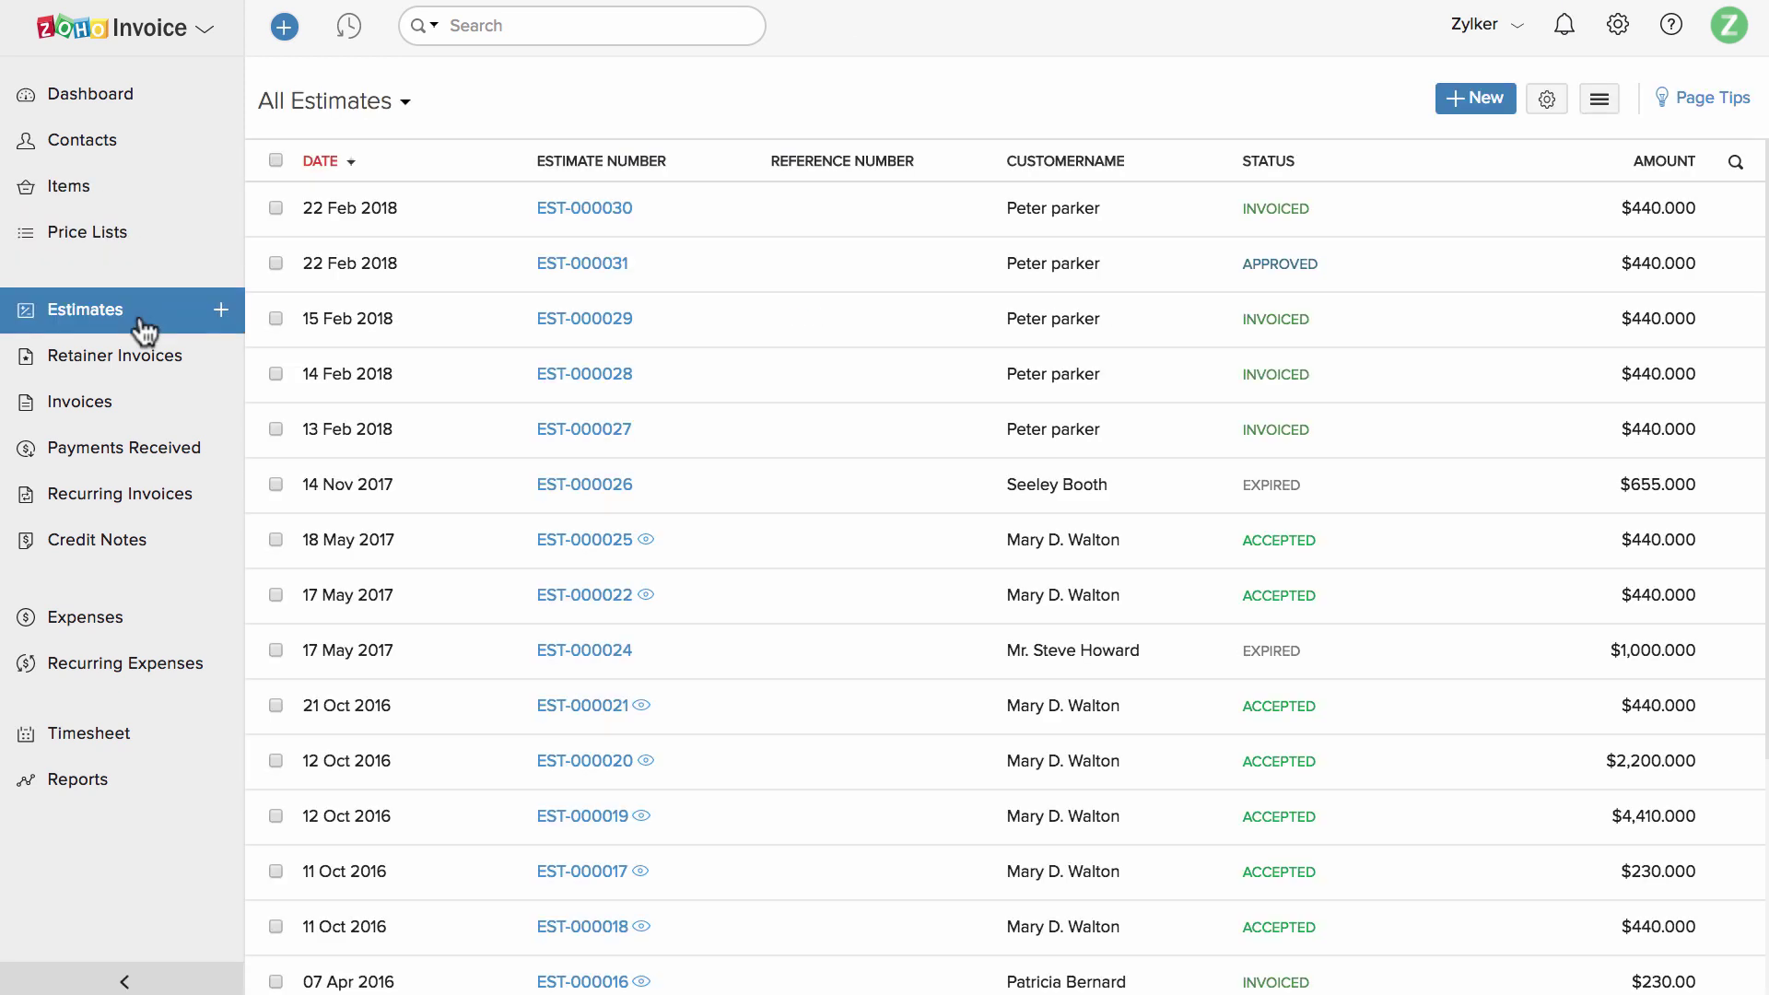
{"action": "left_click", "coordinate": [417, 281]}
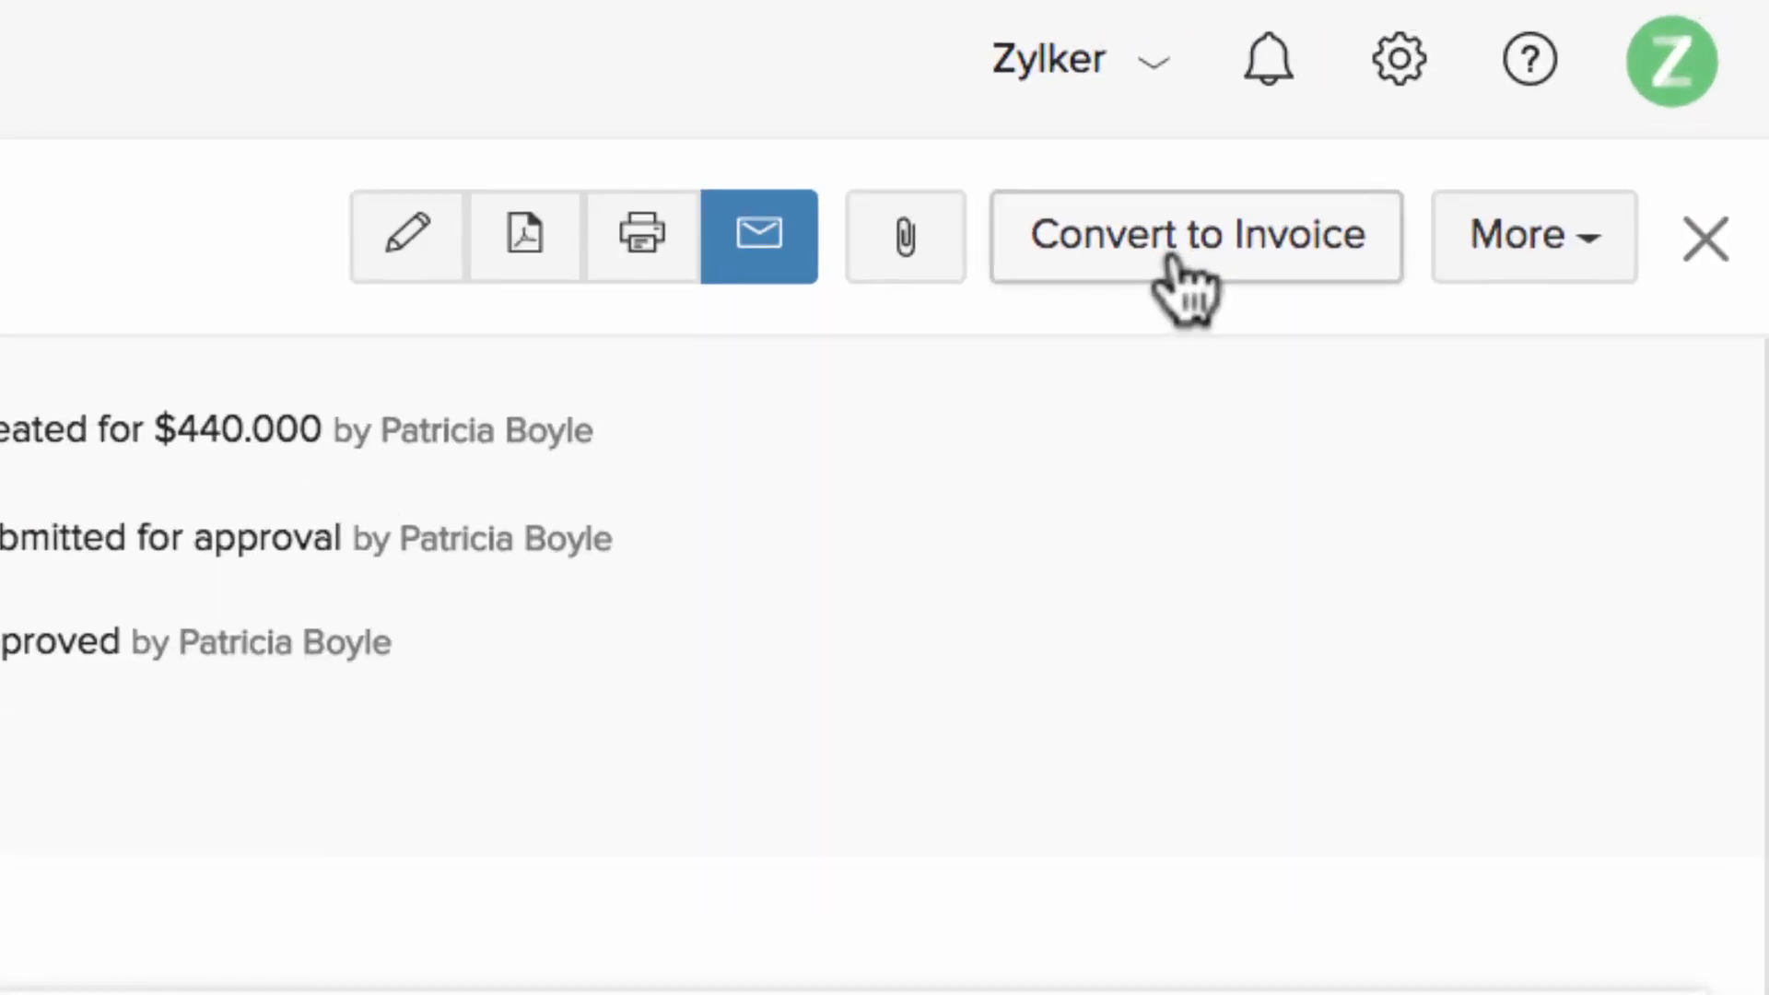
{"action": "left_click", "coordinate": [184, 370]}
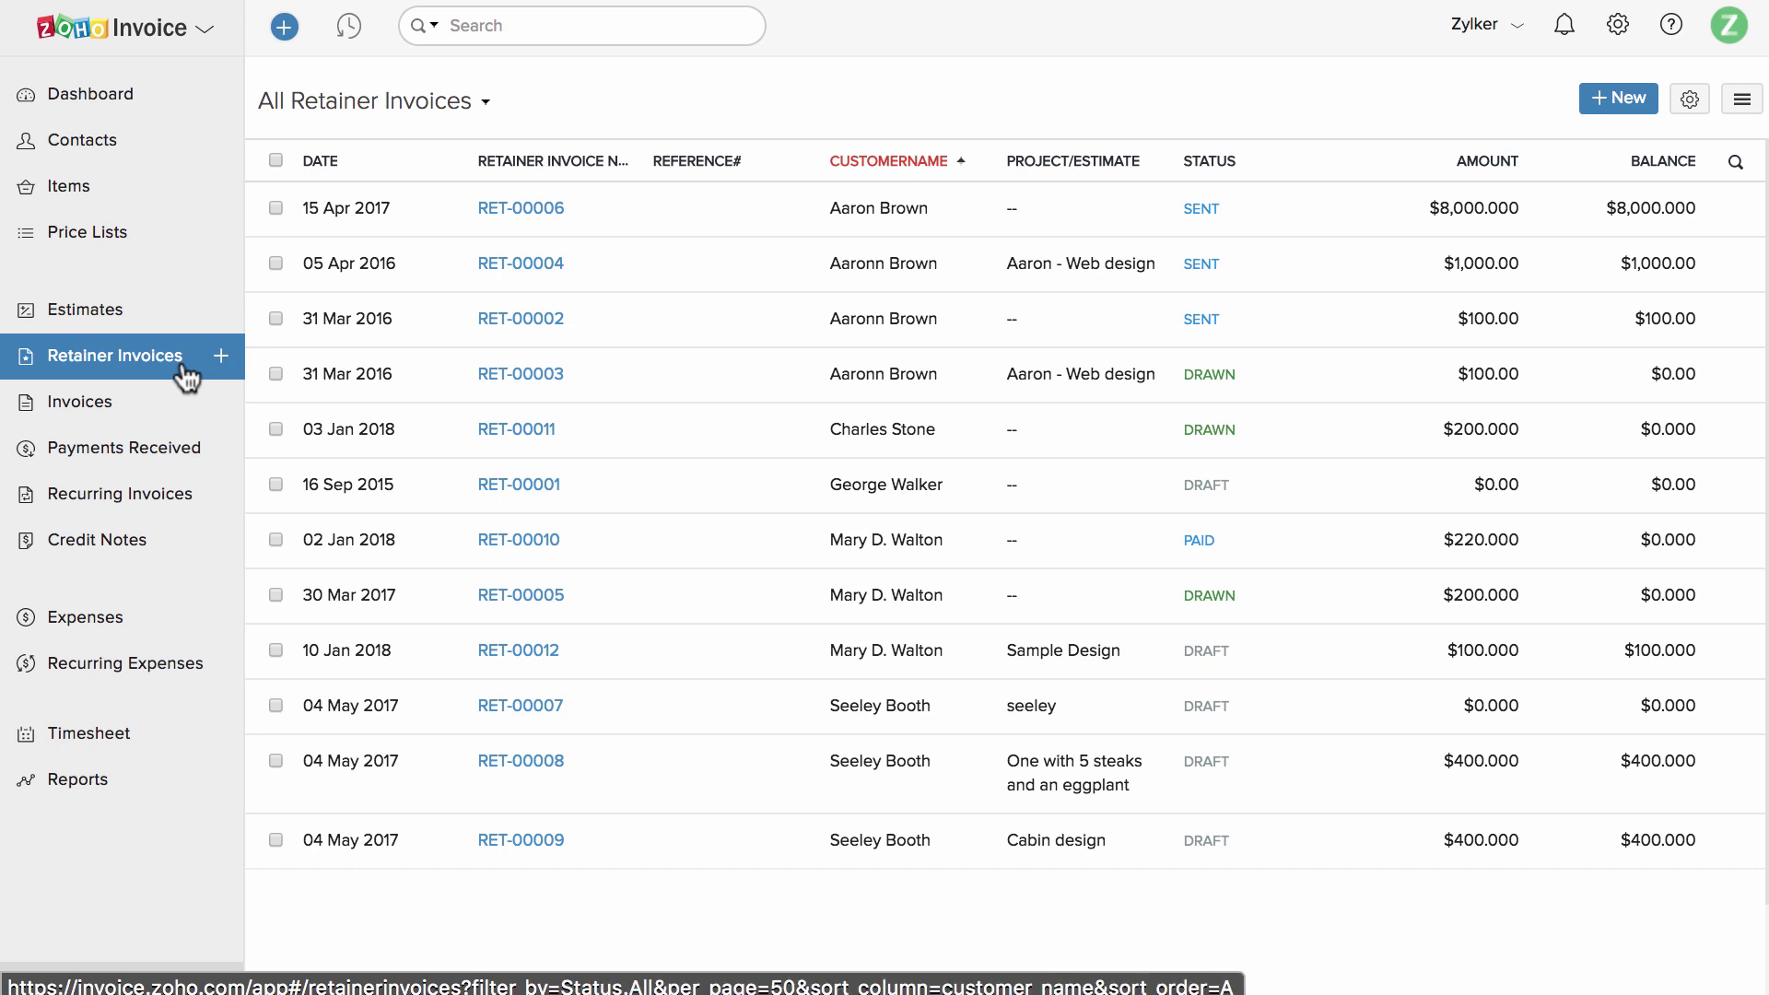
Step: Submit invoice INV-000323 for approval, then view the Payments Received list
{"action": "left_click", "coordinate": [153, 410]}
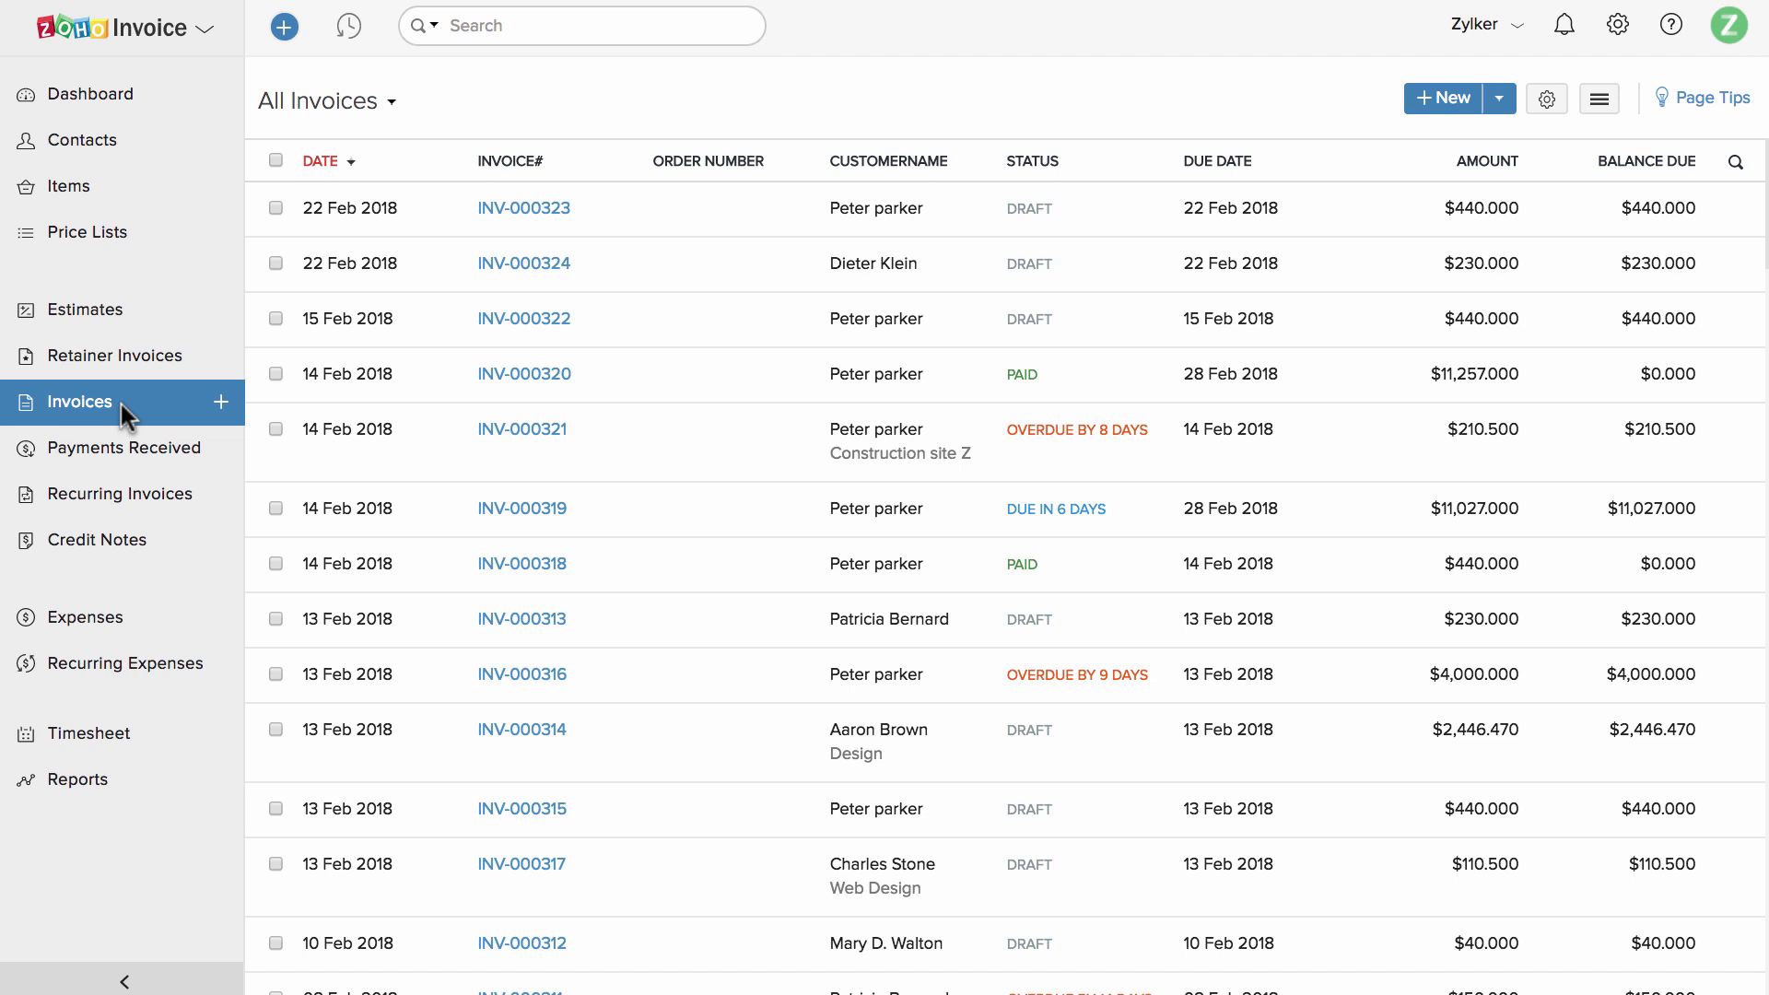
{"action": "left_click", "coordinate": [473, 219]}
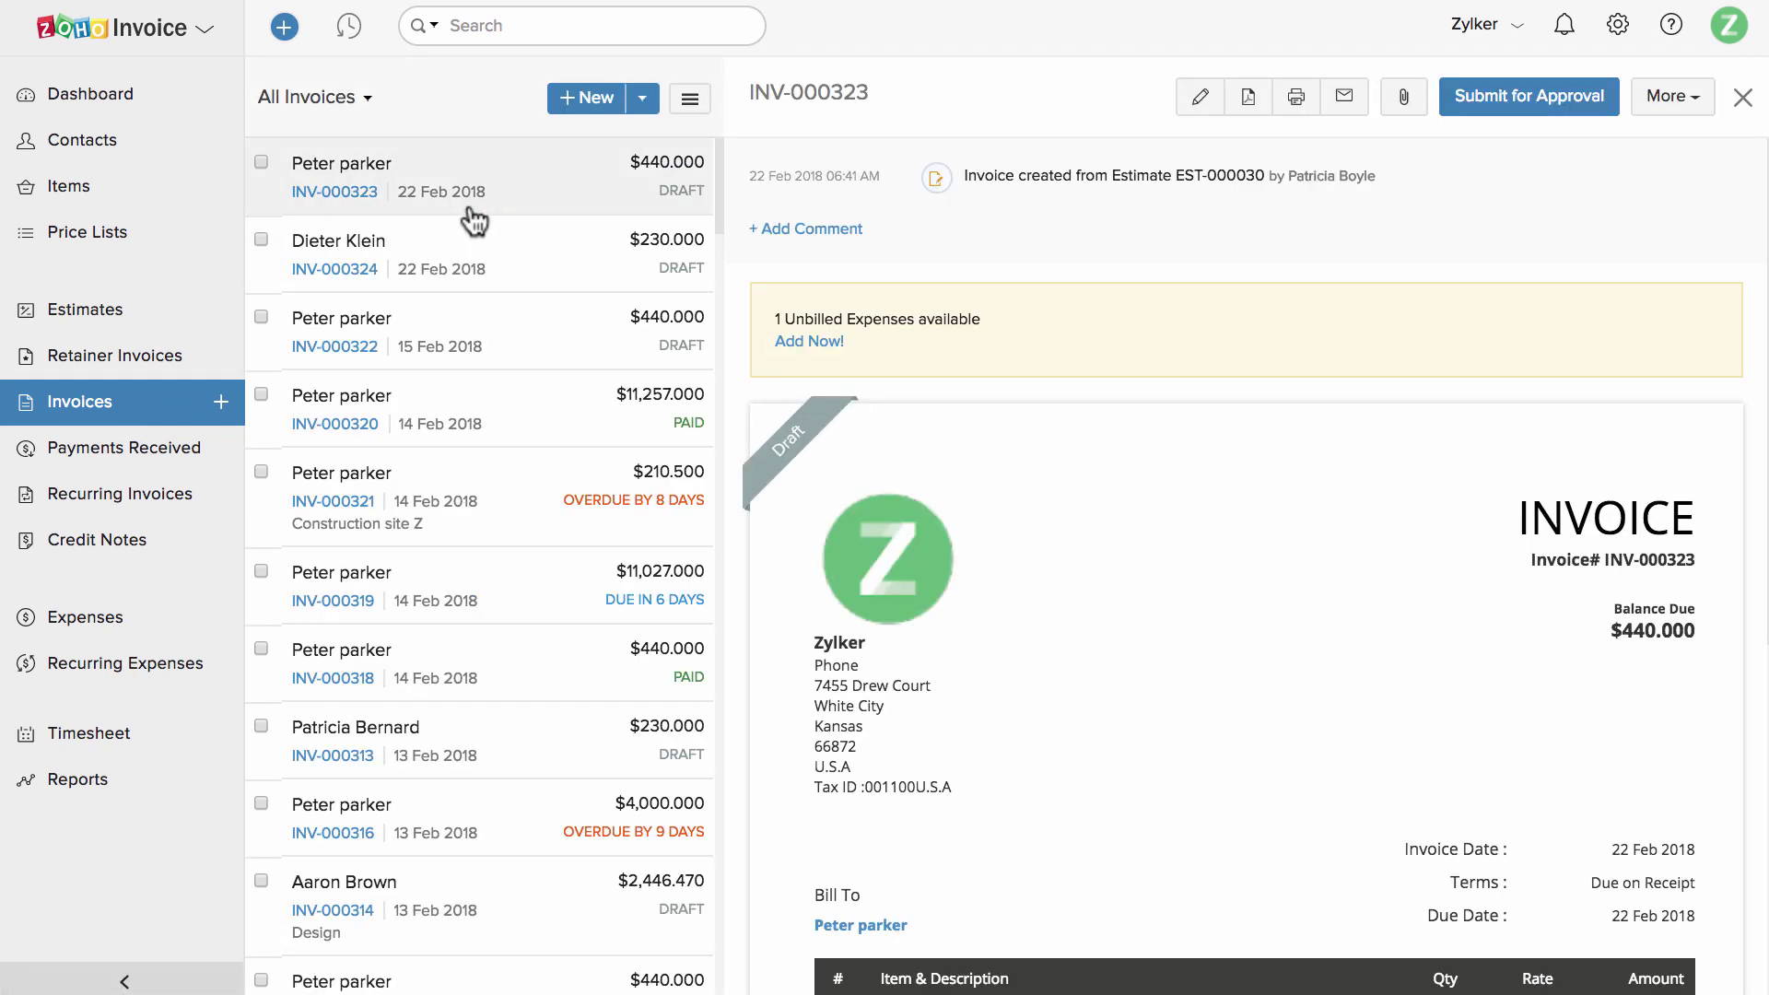
{"action": "left_click", "coordinate": [1476, 96]}
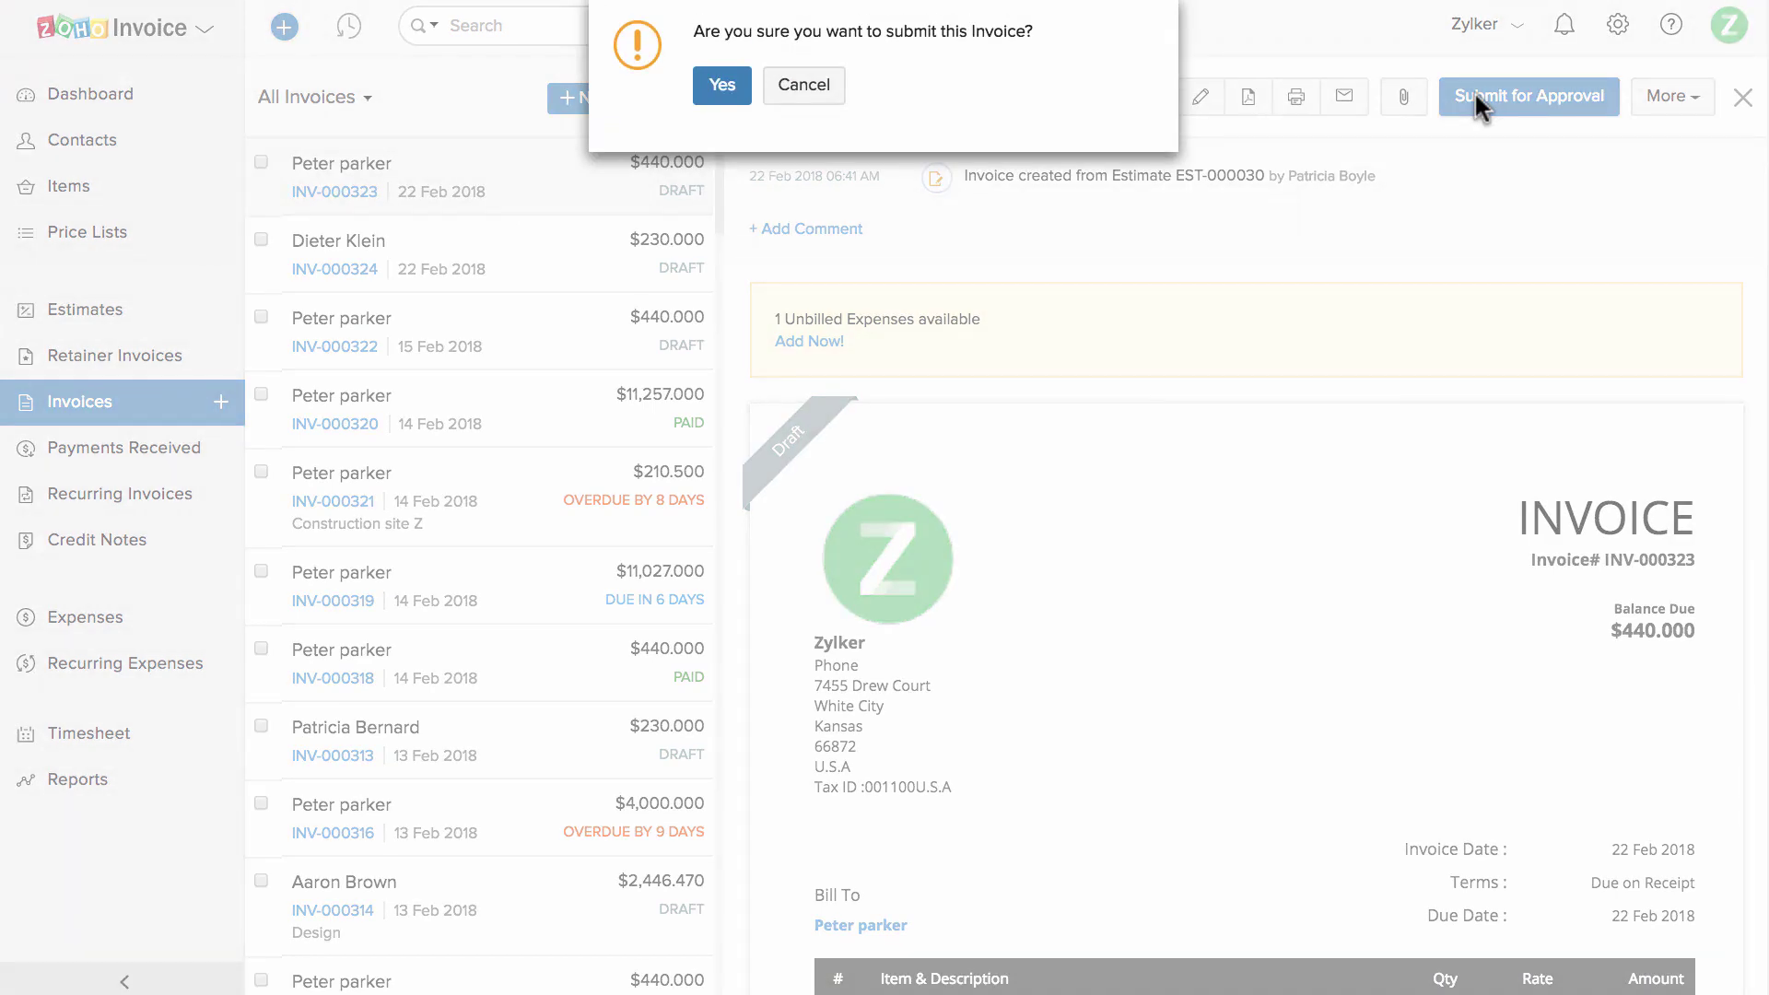
{"action": "left_click", "coordinate": [722, 81]}
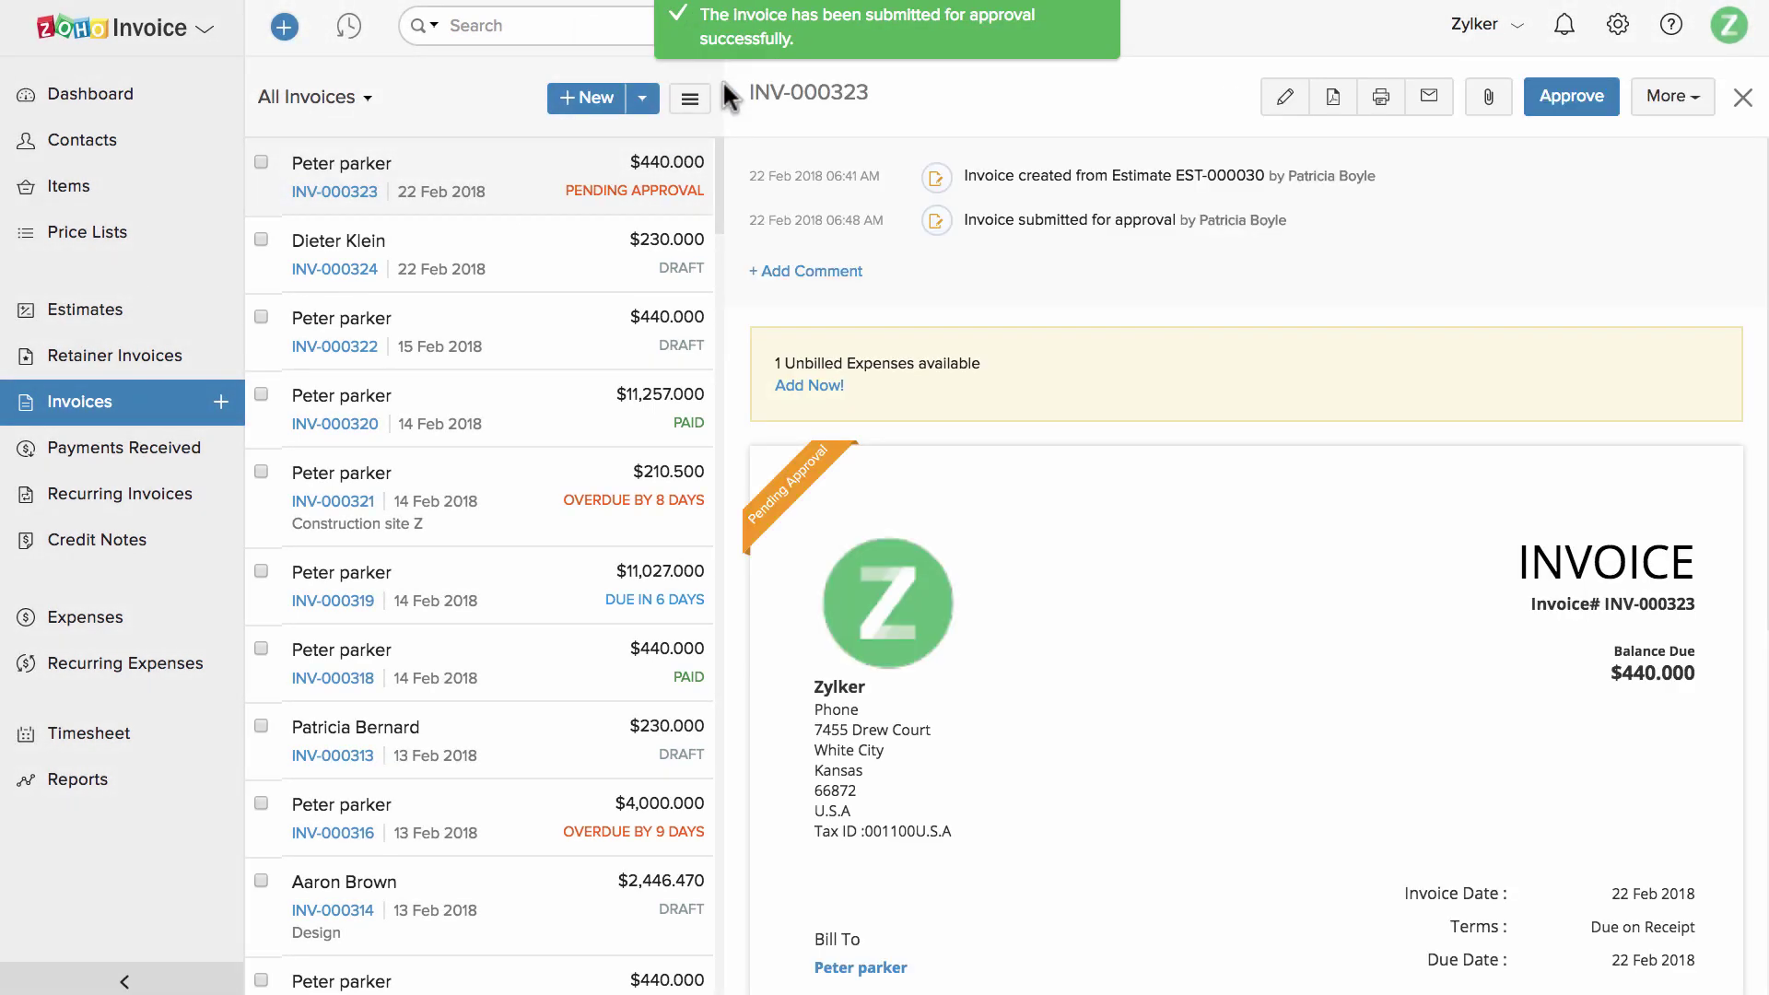
{"action": "left_click", "coordinate": [171, 450]}
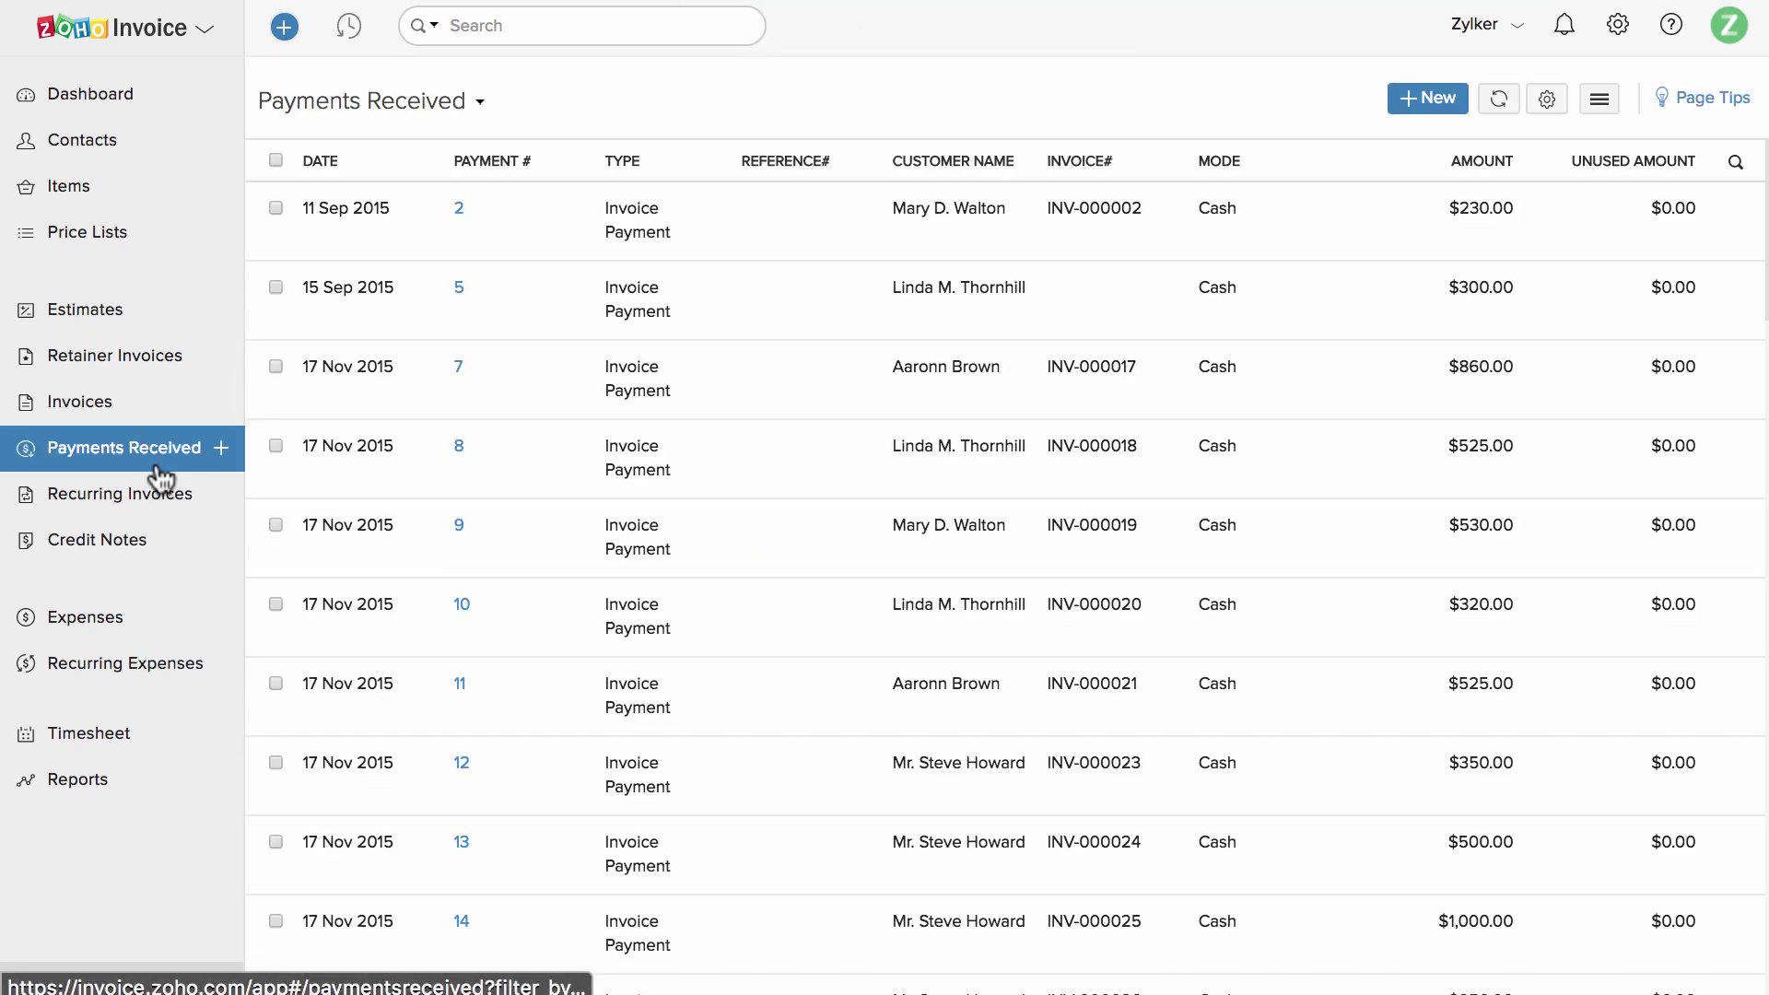
Step: View the 11 Sep 2015 payment receipt, credit notes and the Salaries and Employee Wages expense, then Timesheet projects
{"action": "left_click", "coordinate": [528, 226]}
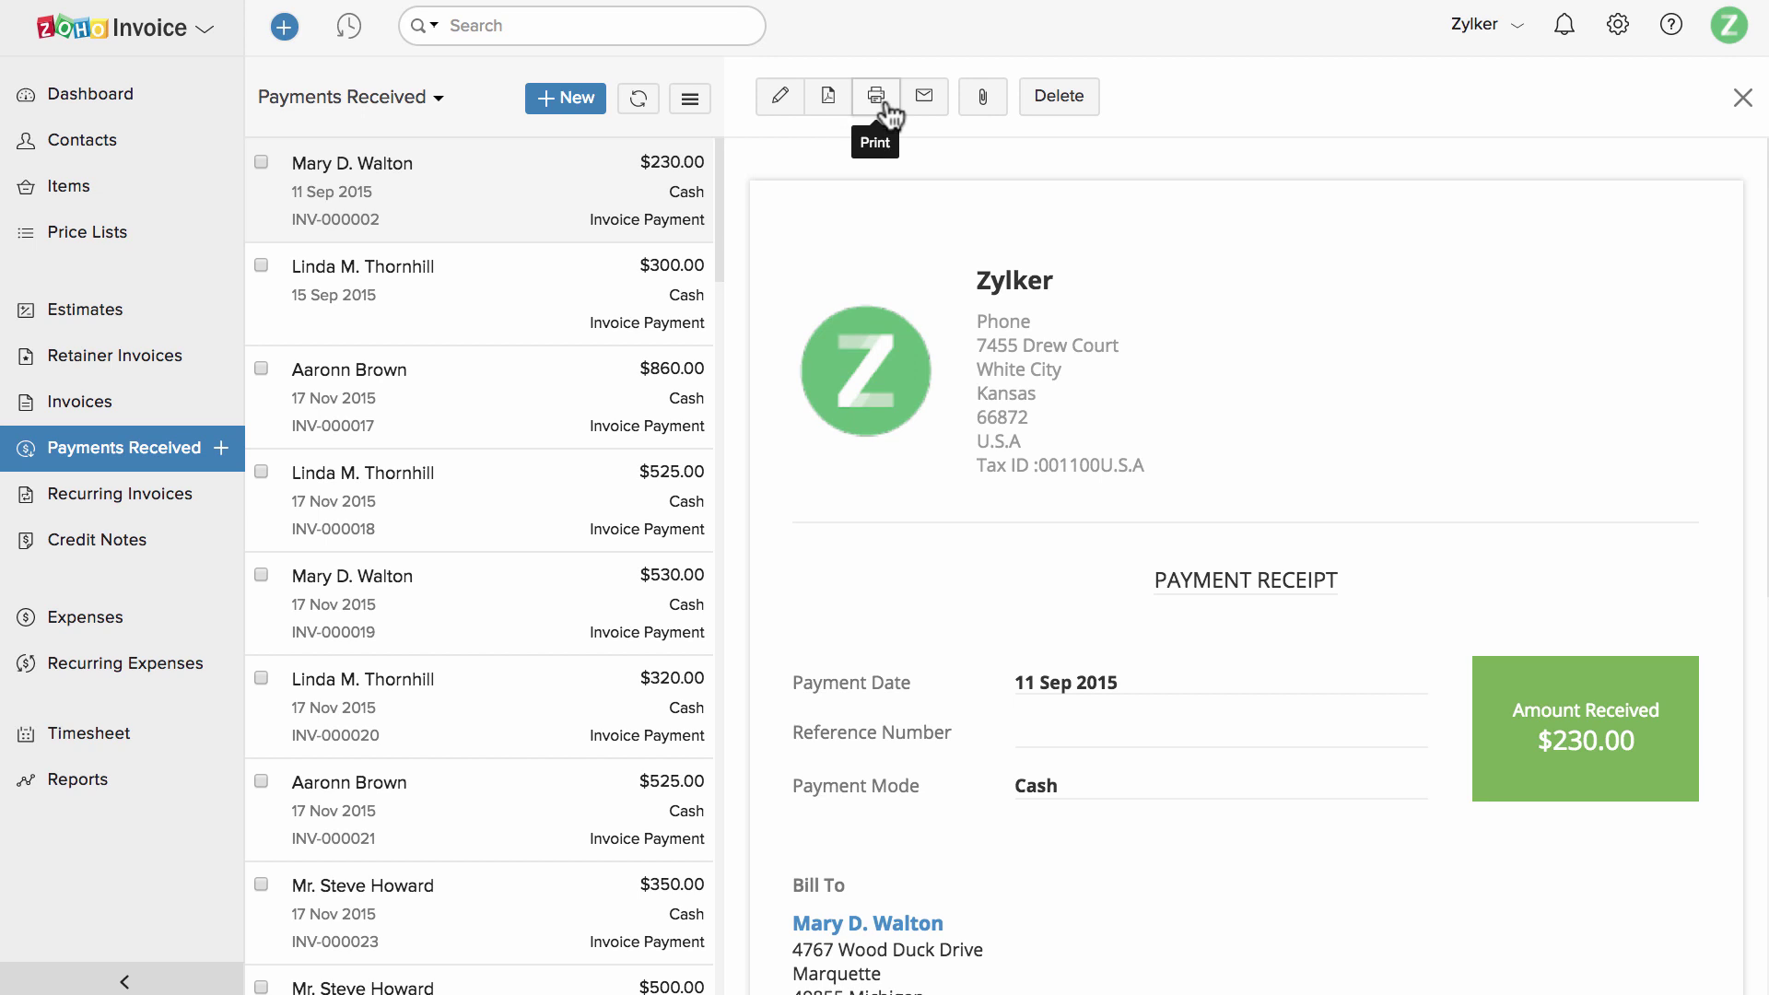
{"action": "left_click", "coordinate": [175, 551]}
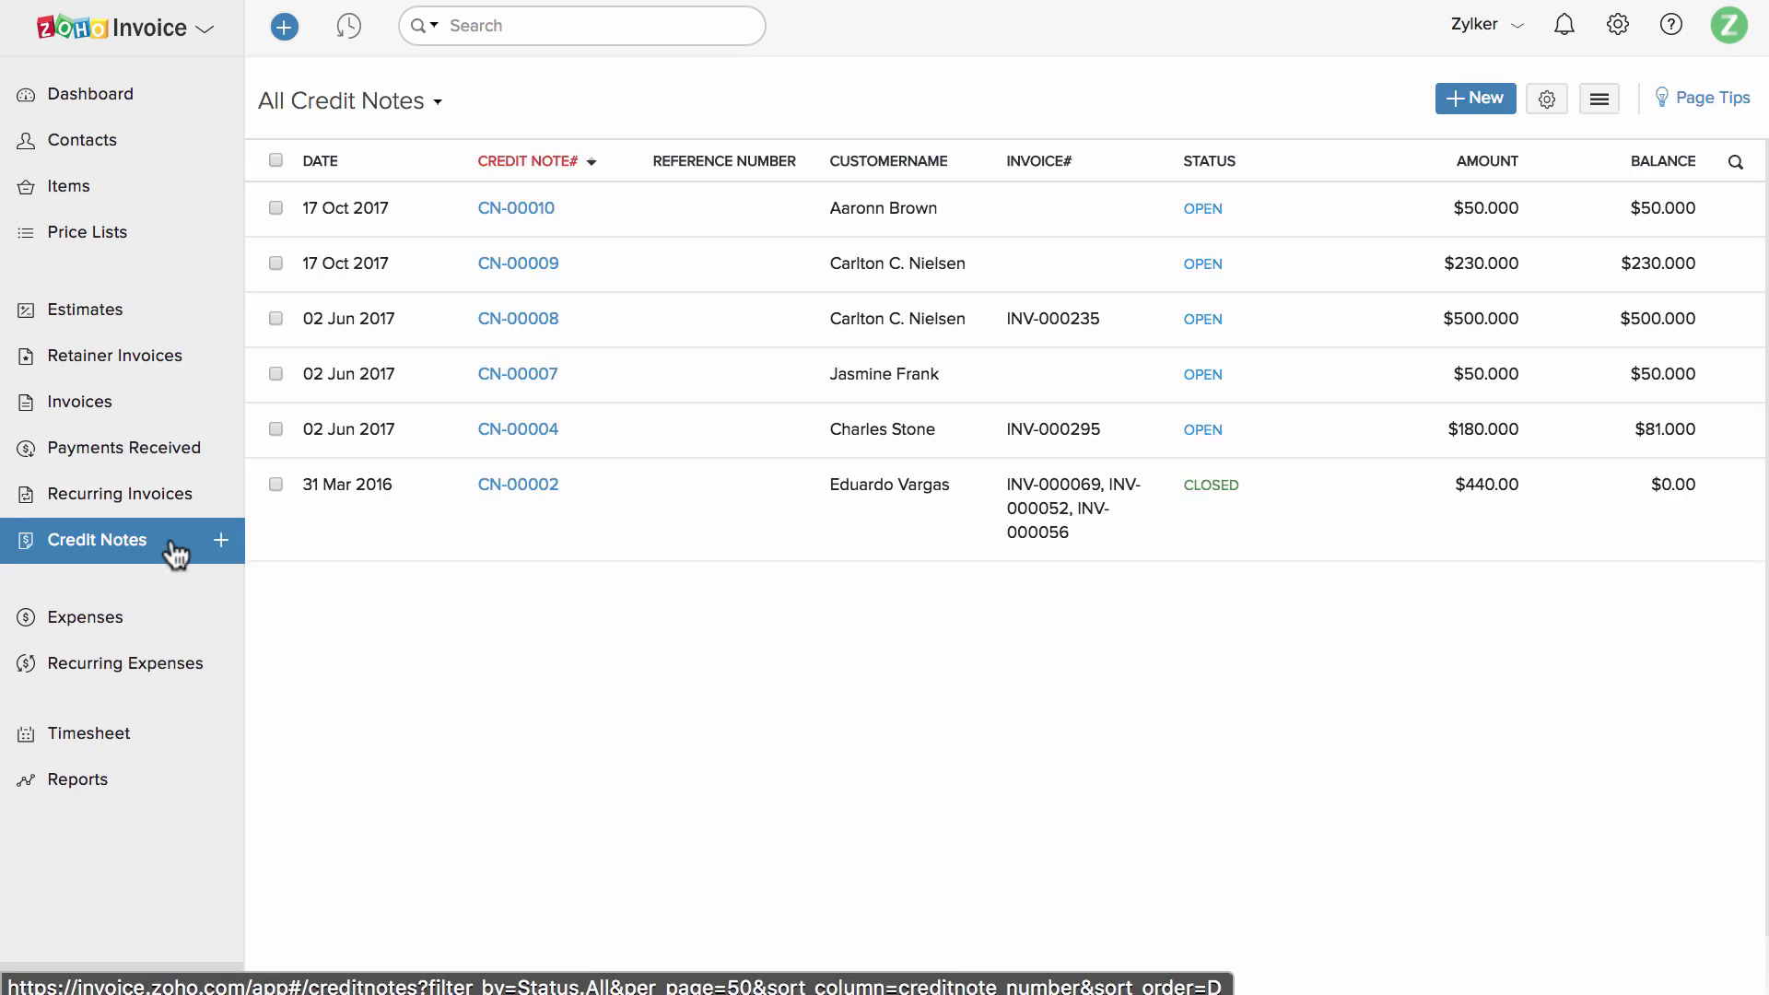
{"action": "left_click", "coordinate": [169, 624]}
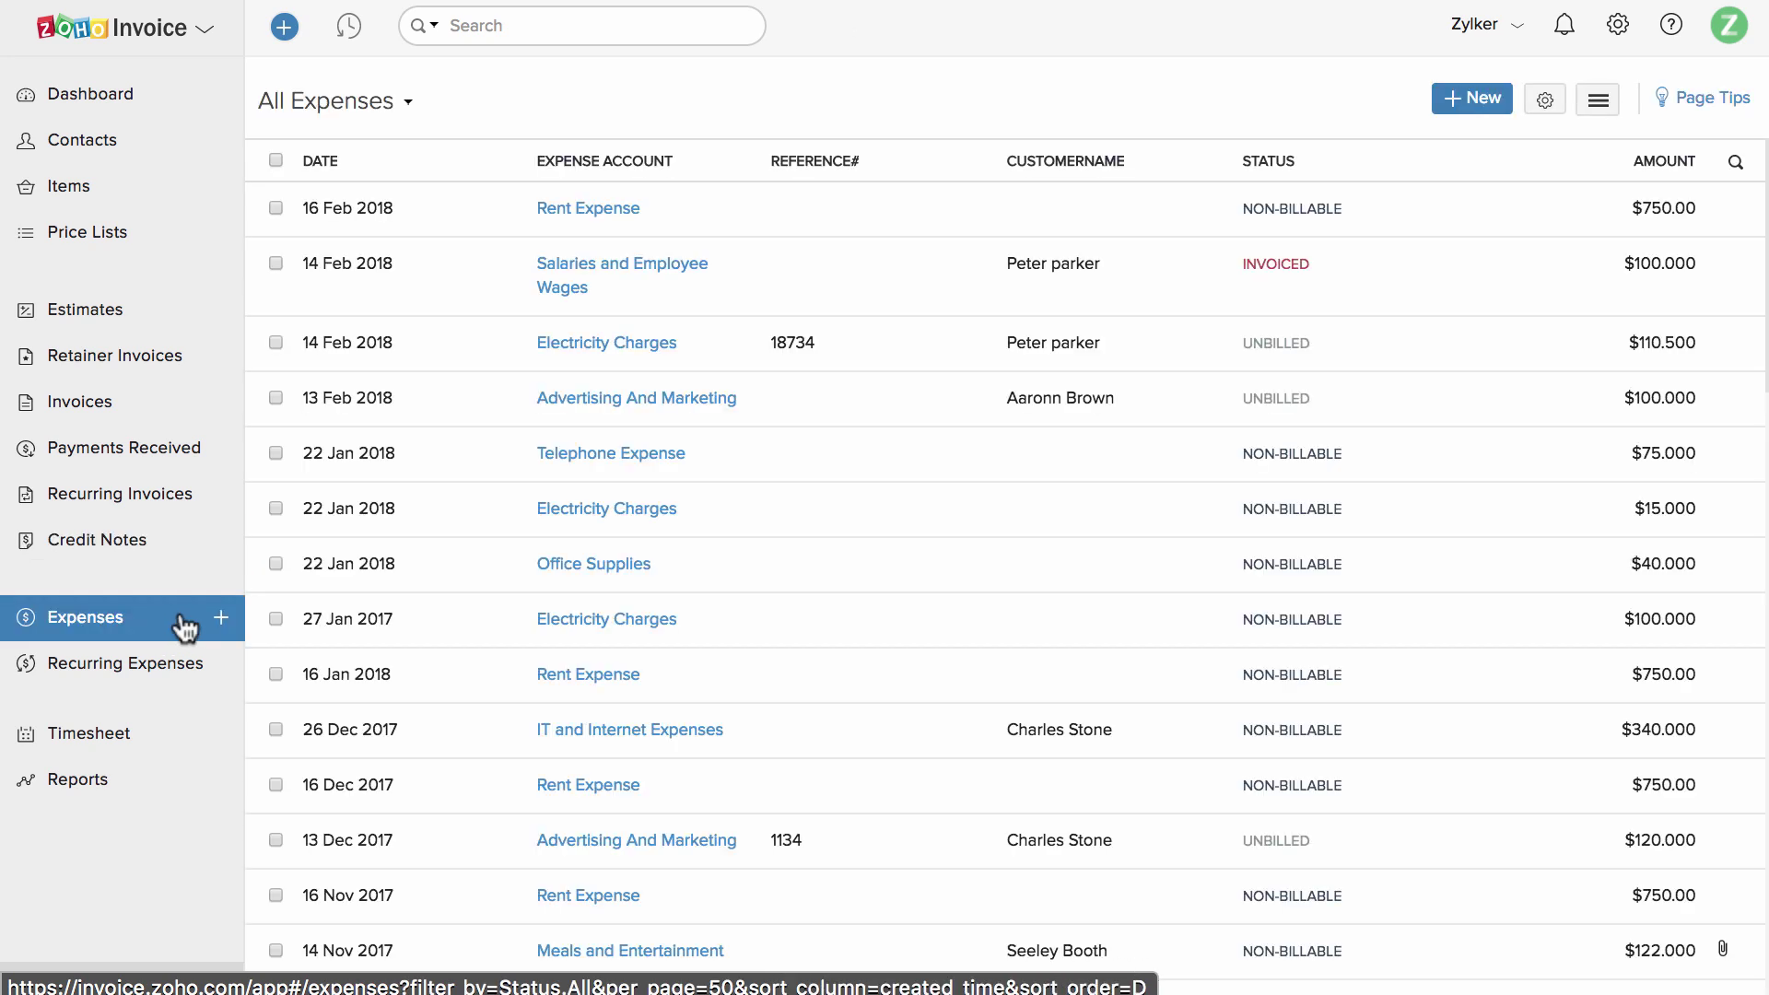
{"action": "left_click", "coordinate": [560, 294]}
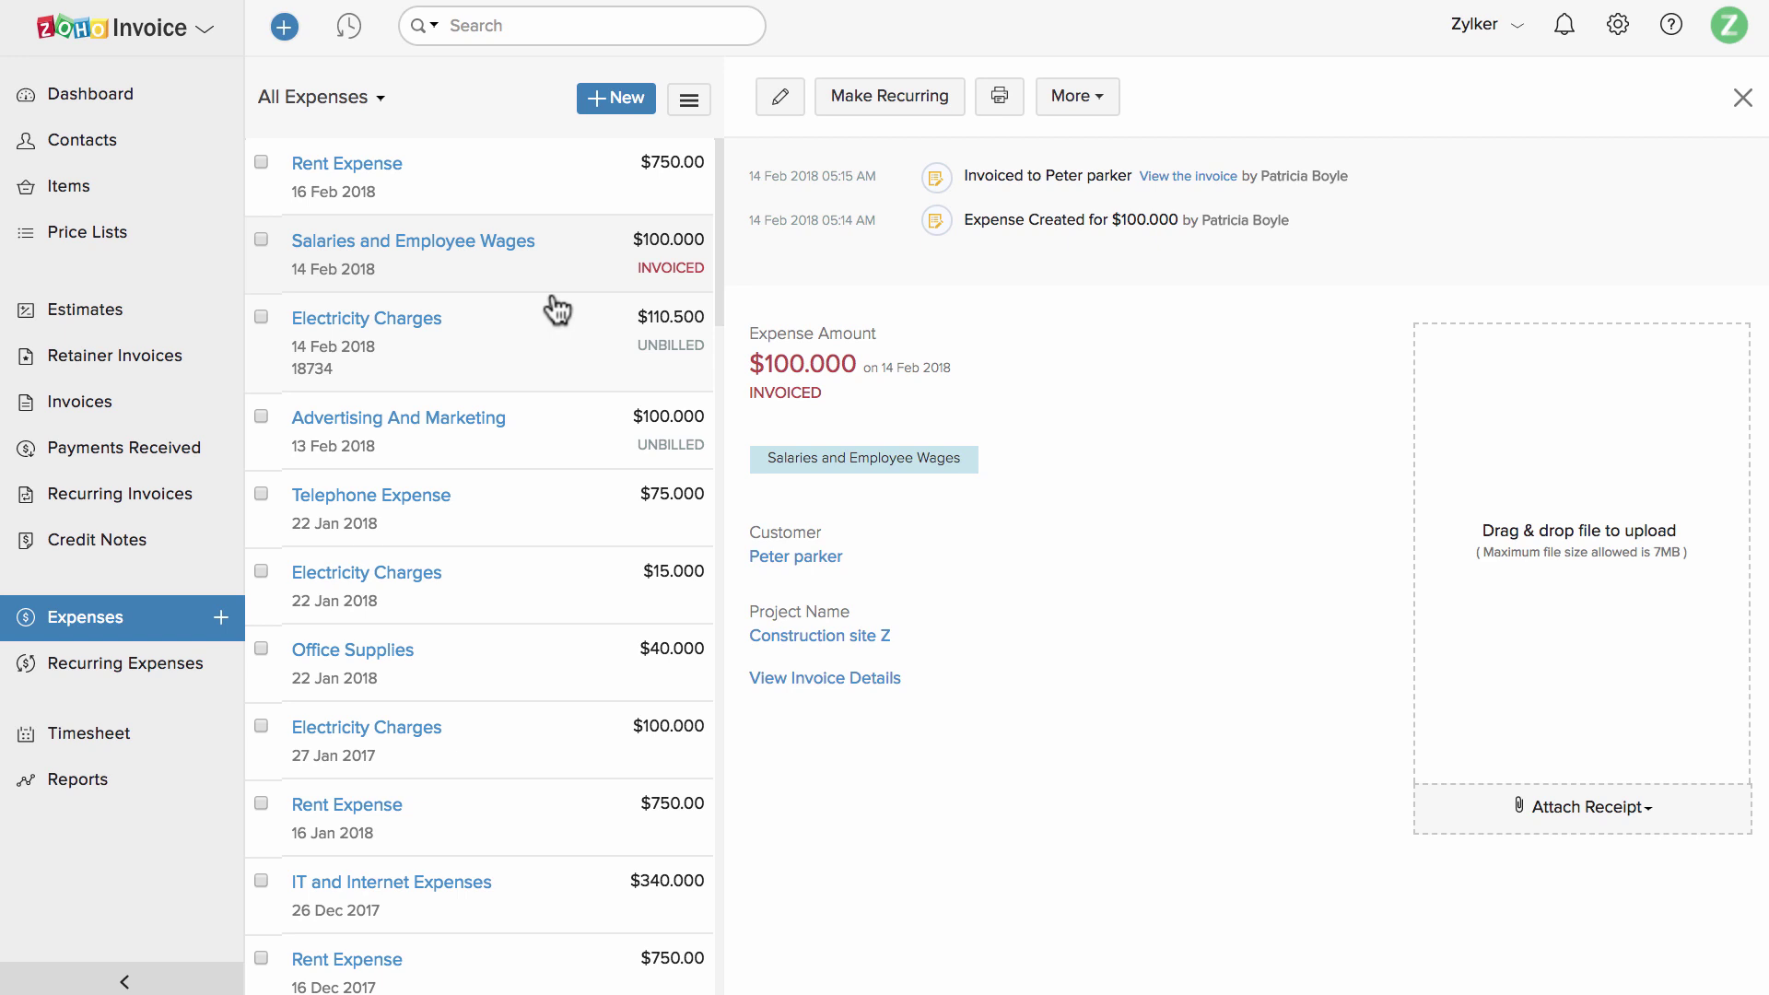
{"action": "left_click", "coordinate": [157, 739]}
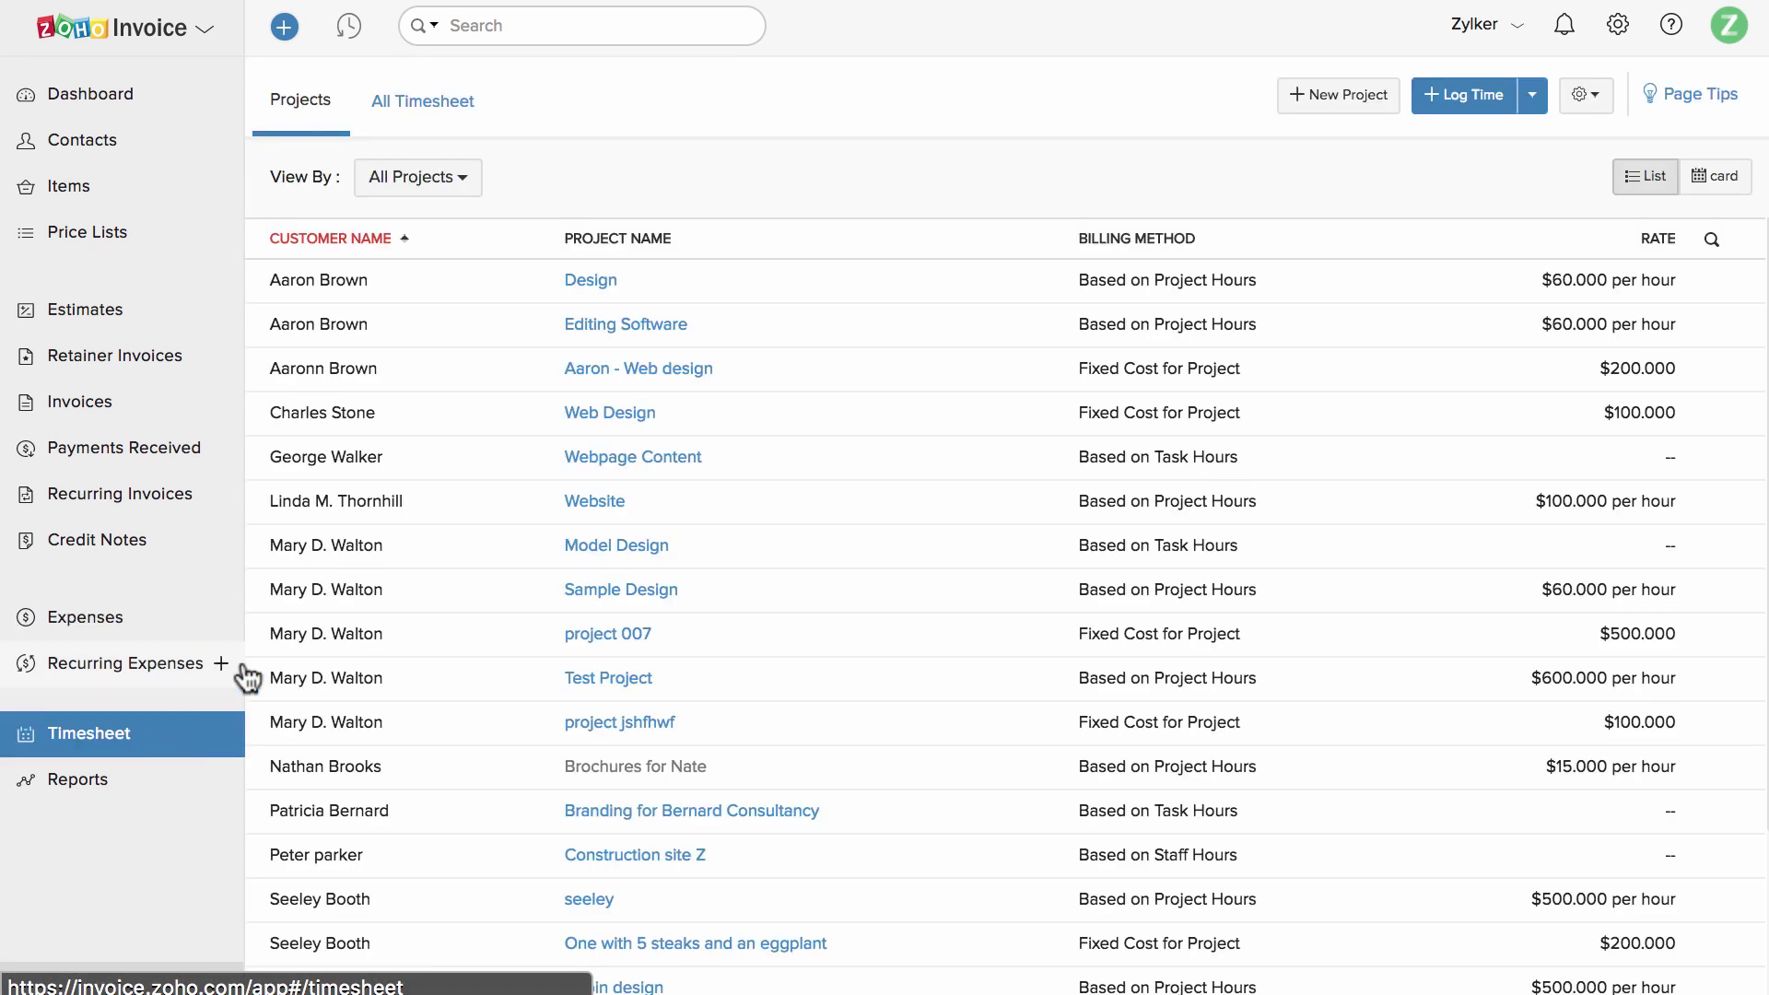
Step: Review the Design project overview, then open the Invoice Details report for 01–28 Feb 2018
{"action": "left_click", "coordinate": [591, 279]}
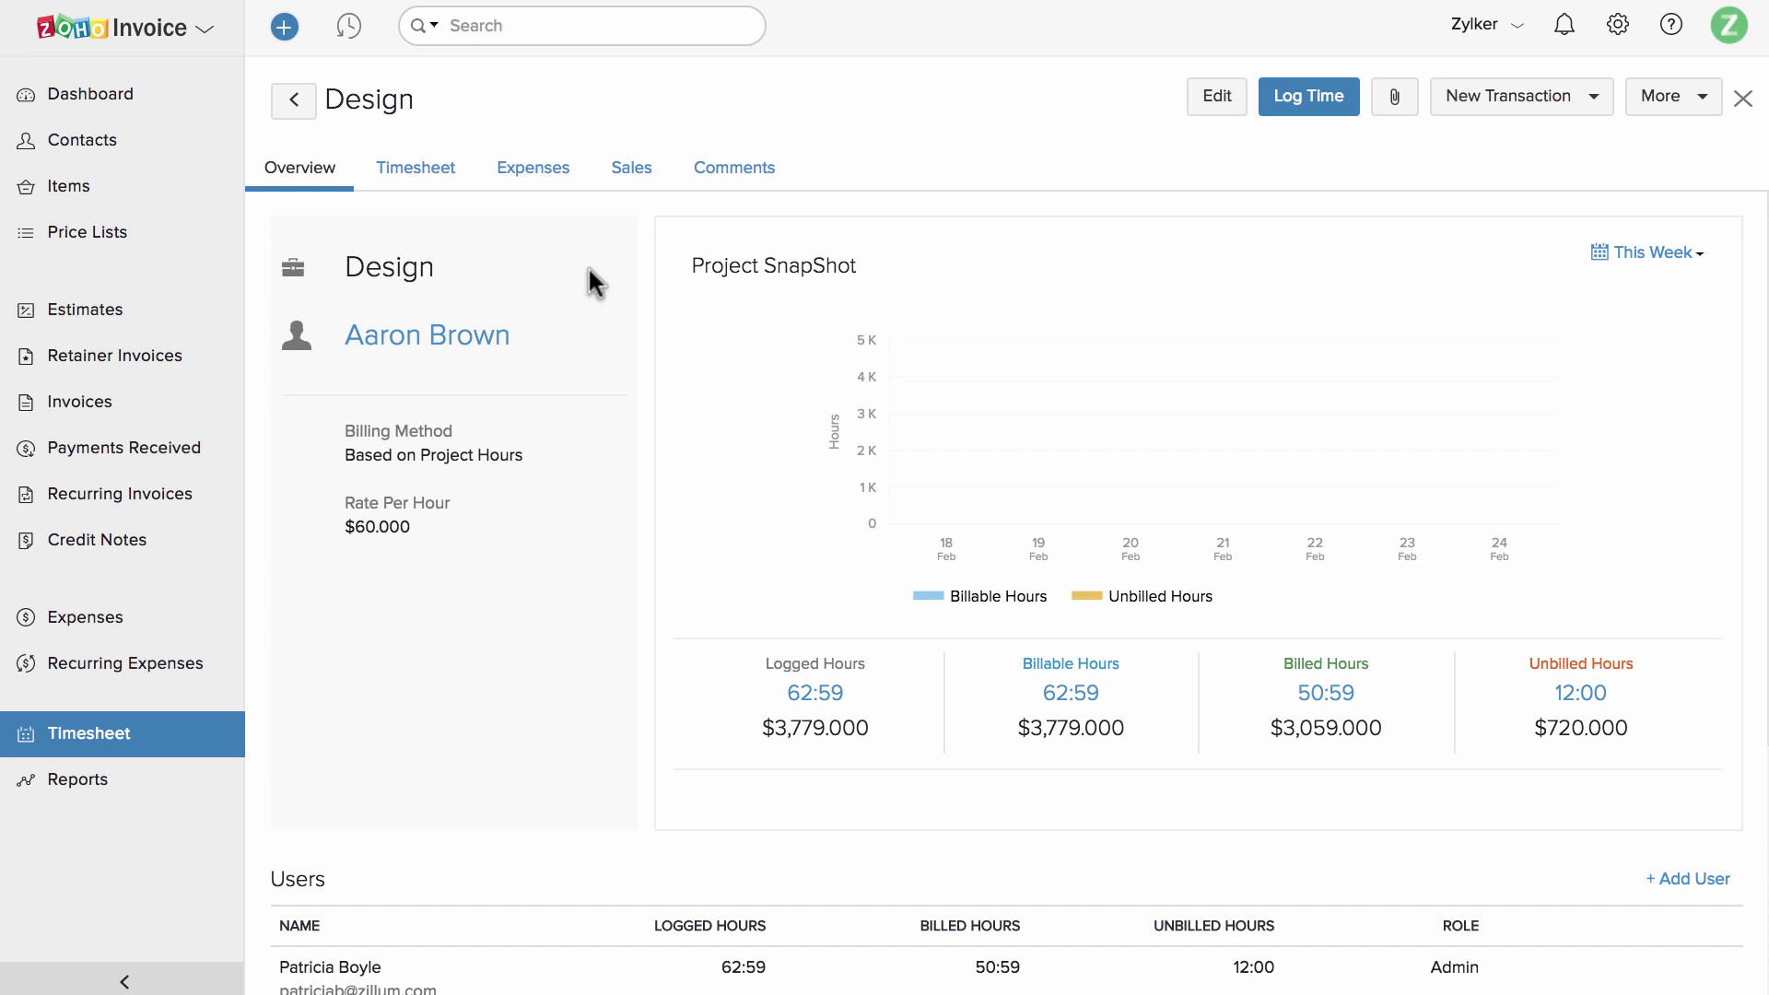
{"action": "scroll", "coordinate": [588, 267], "scroll_direction": "down", "scroll_amount": 4}
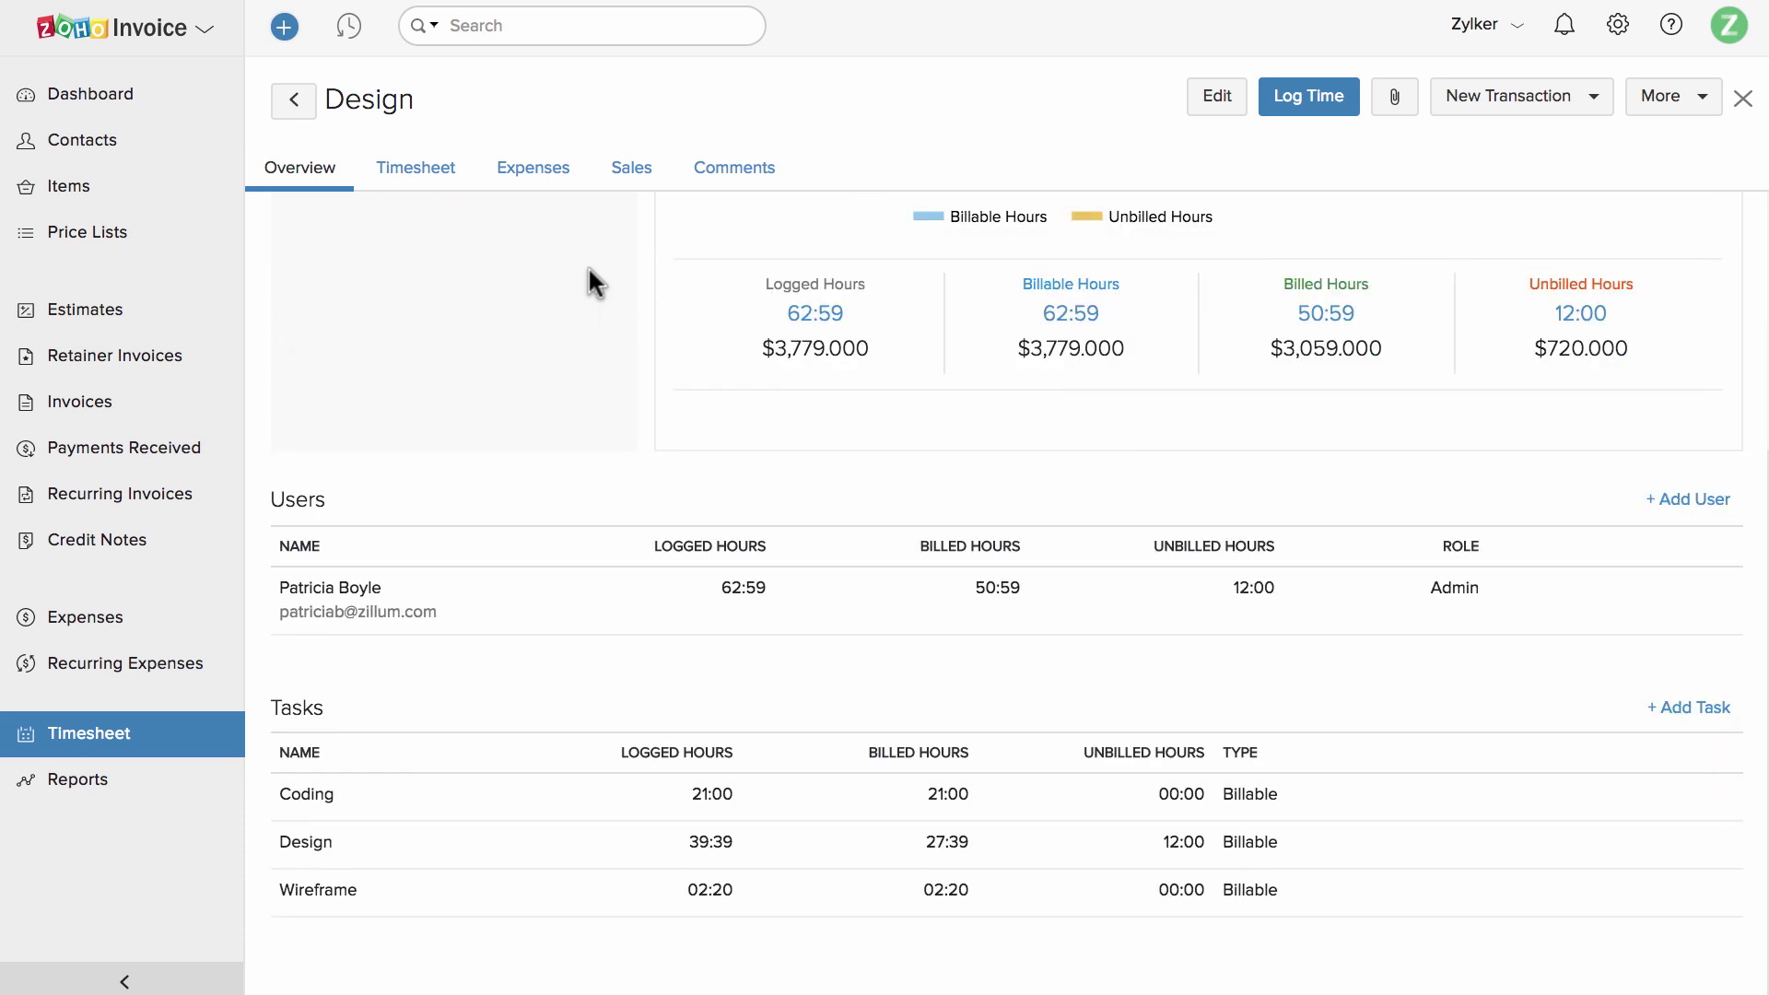
{"action": "left_click", "coordinate": [129, 779]}
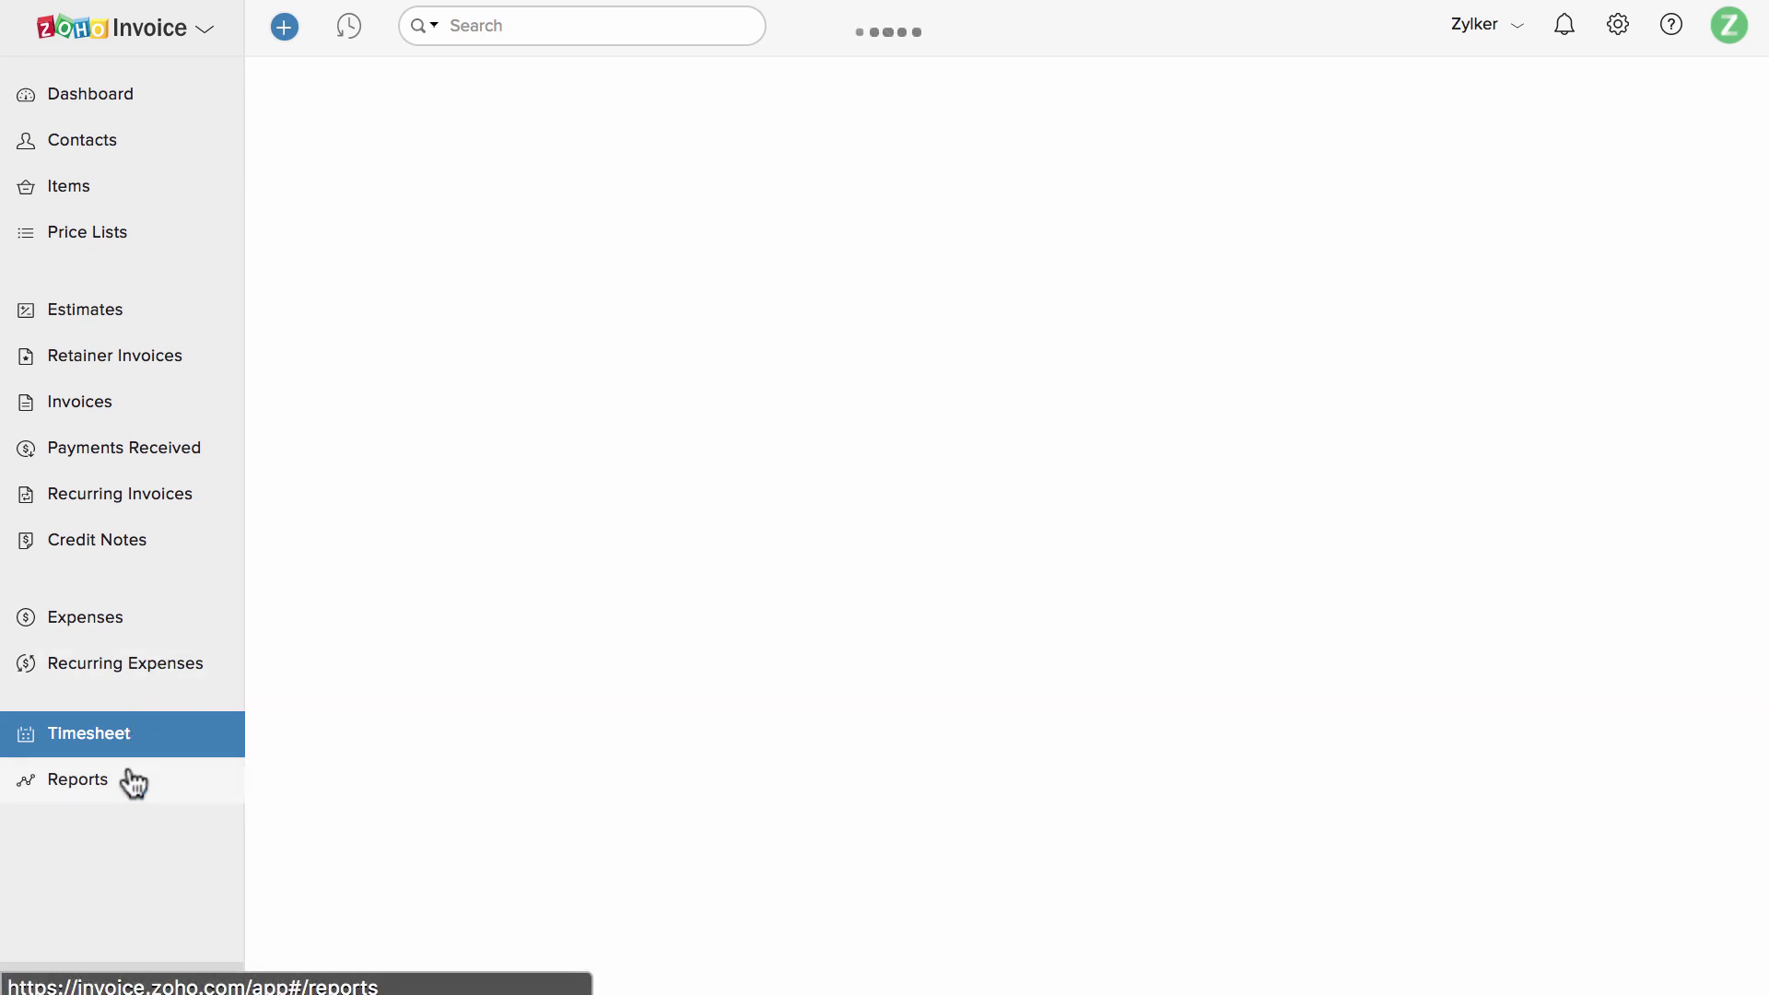
{"action": "scroll", "coordinate": [582, 680], "scroll_direction": "down", "scroll_amount": 5}
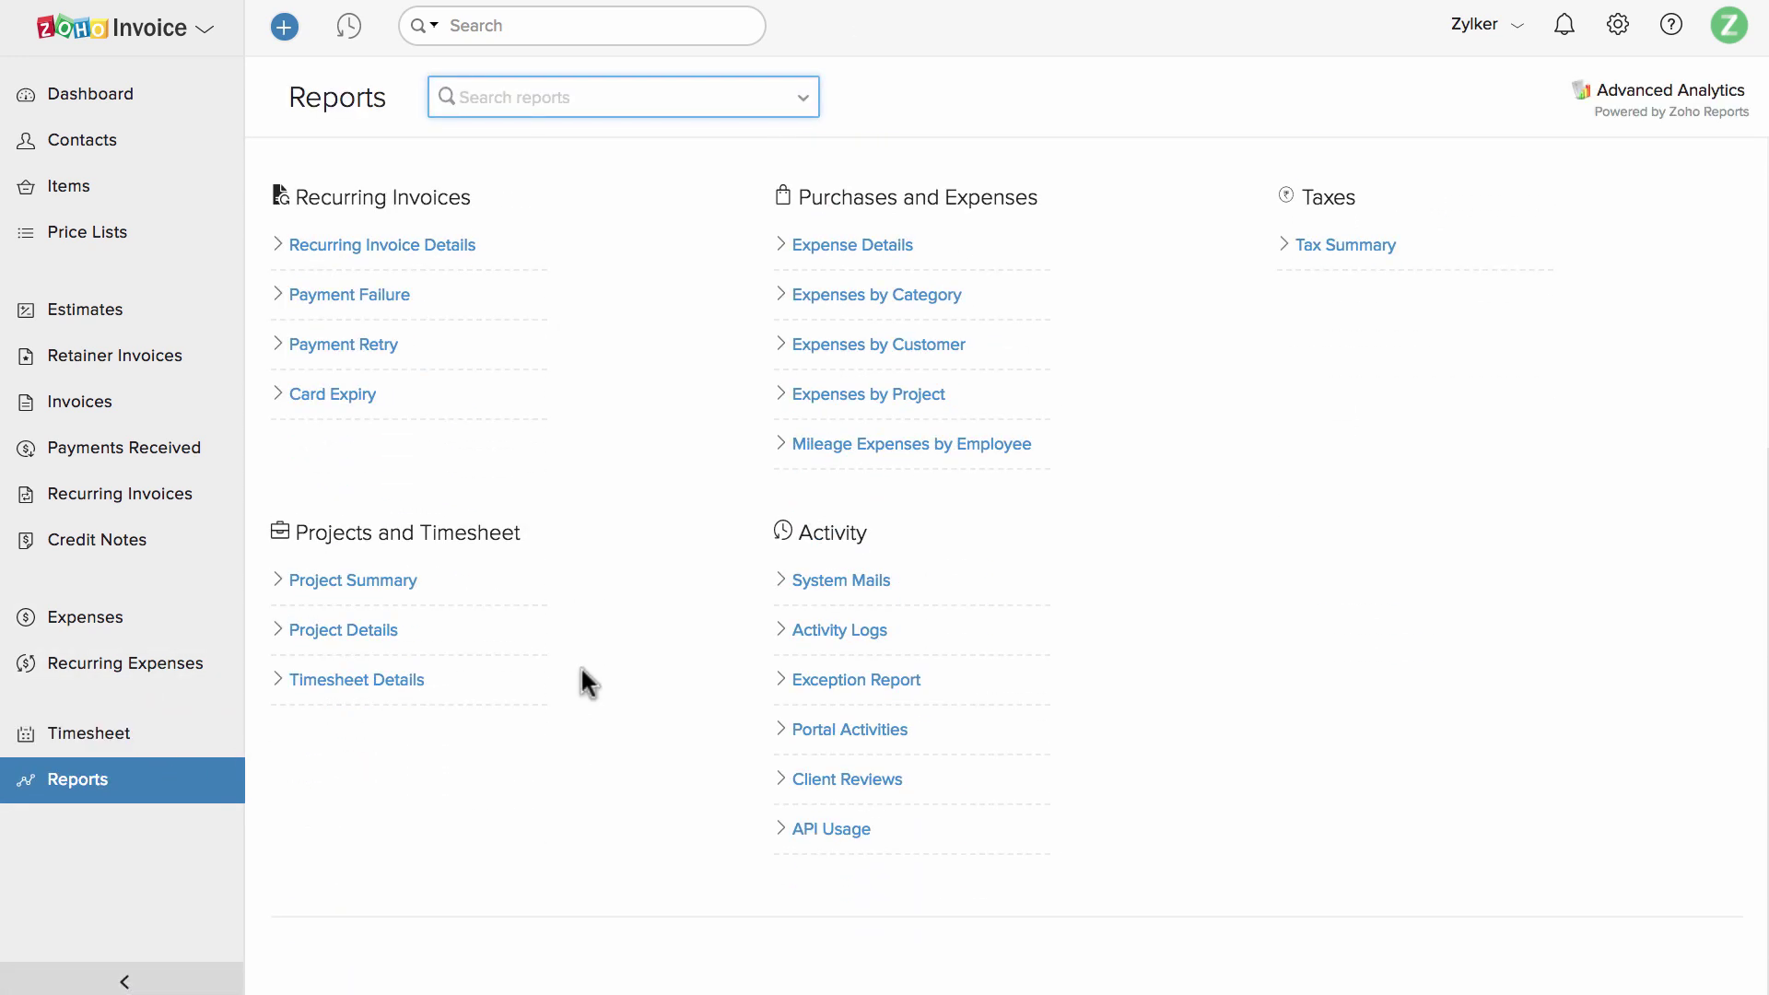
{"action": "scroll", "coordinate": [586, 680], "scroll_direction": "up", "scroll_amount": 5}
{"action": "left_click", "coordinate": [852, 394]}
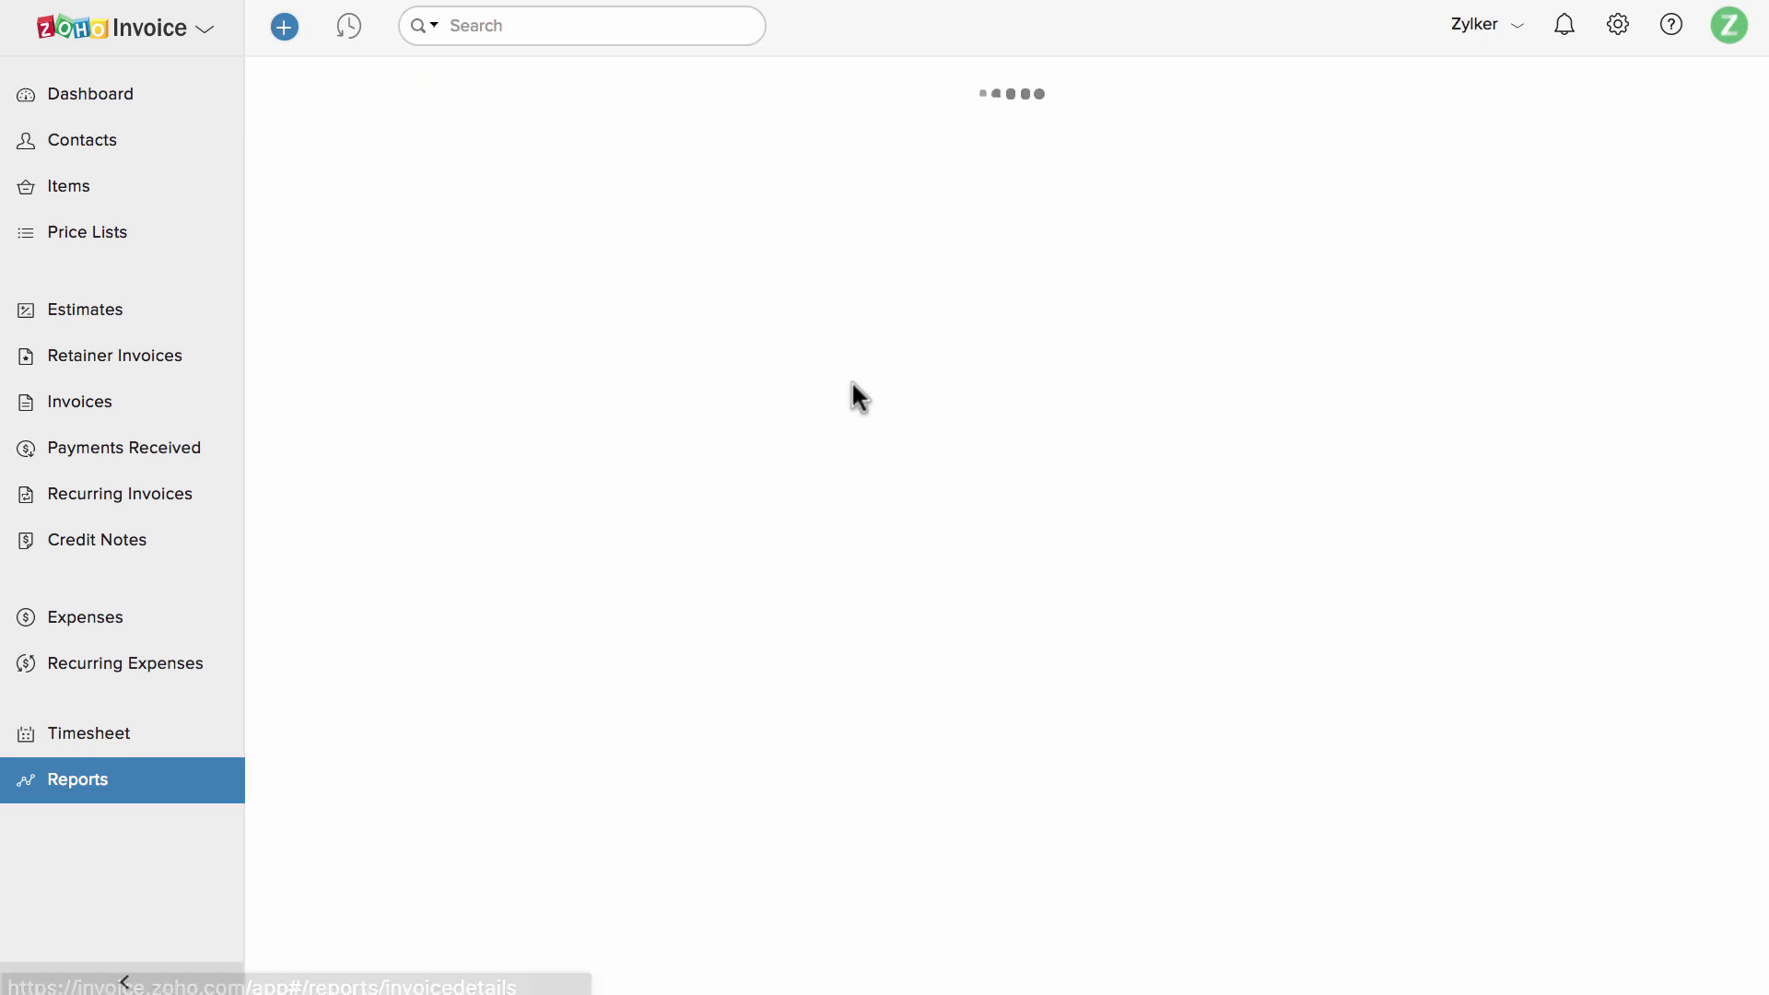
{"action": "scroll", "coordinate": [851, 382], "scroll_direction": "down", "scroll_amount": 3}
{"action": "scroll", "coordinate": [852, 382], "scroll_direction": "up", "scroll_amount": 3}
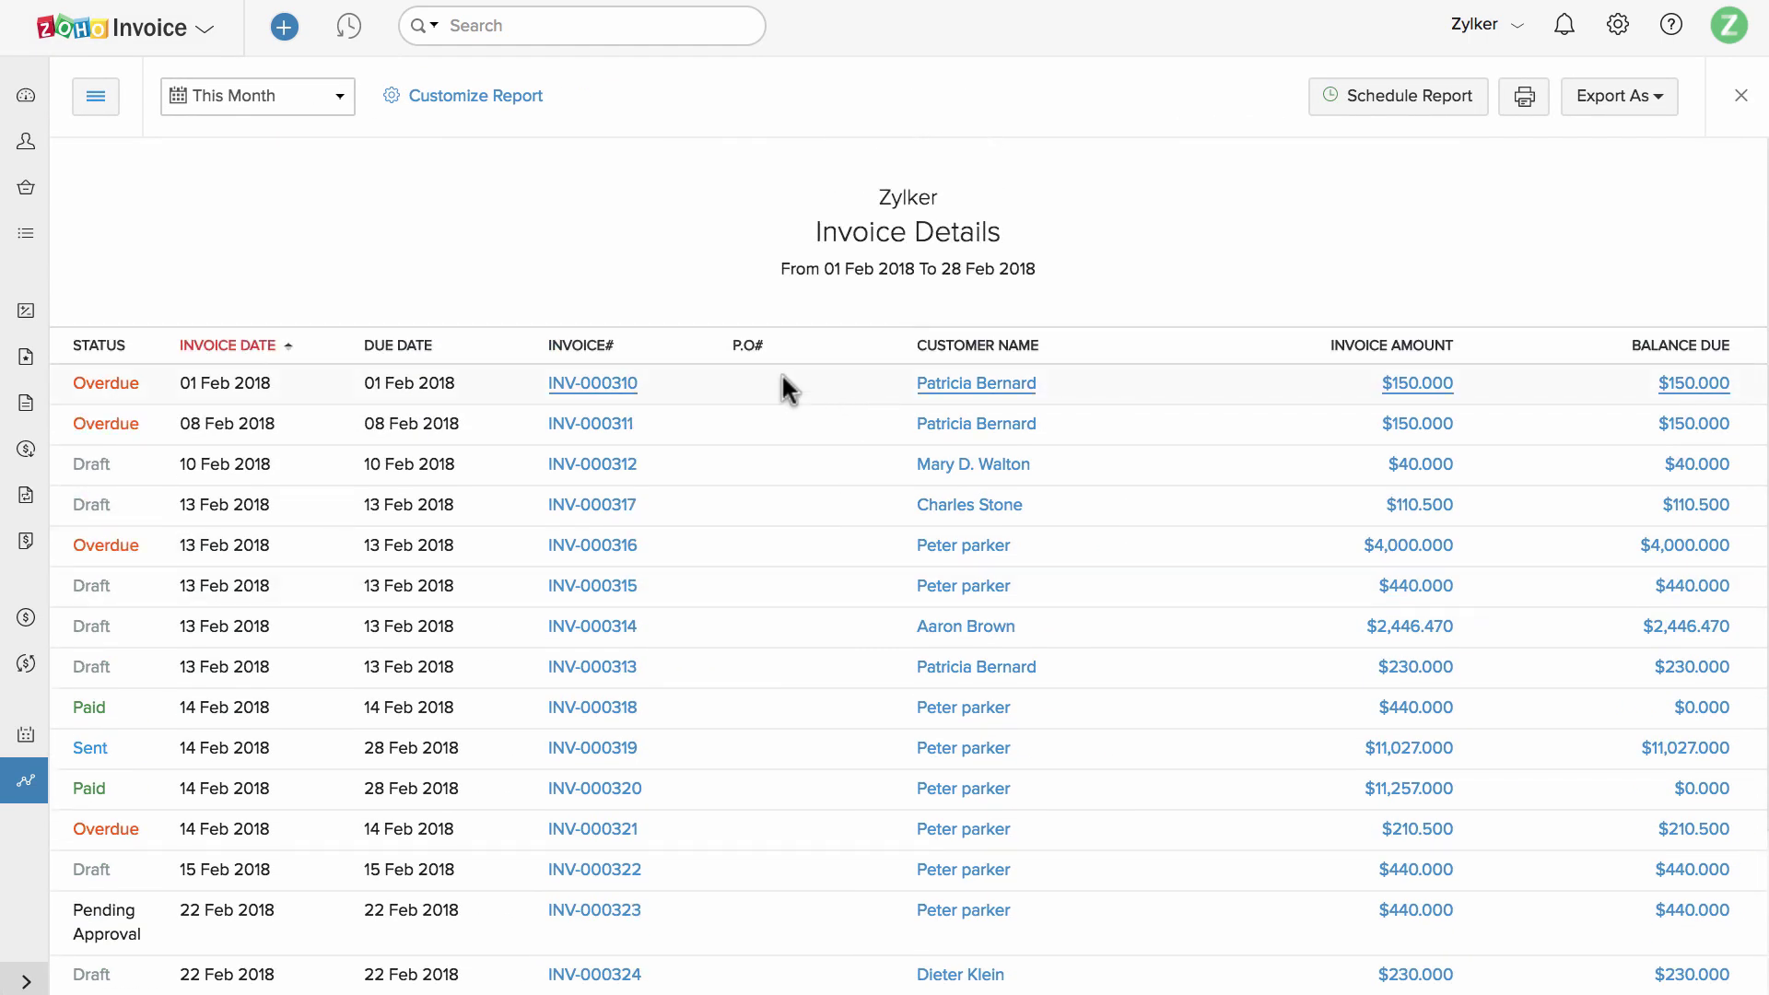
Step: Open and cancel Advanced Search for contacts, then show the Quick Create list of new records
{"action": "left_click", "coordinate": [433, 25]}
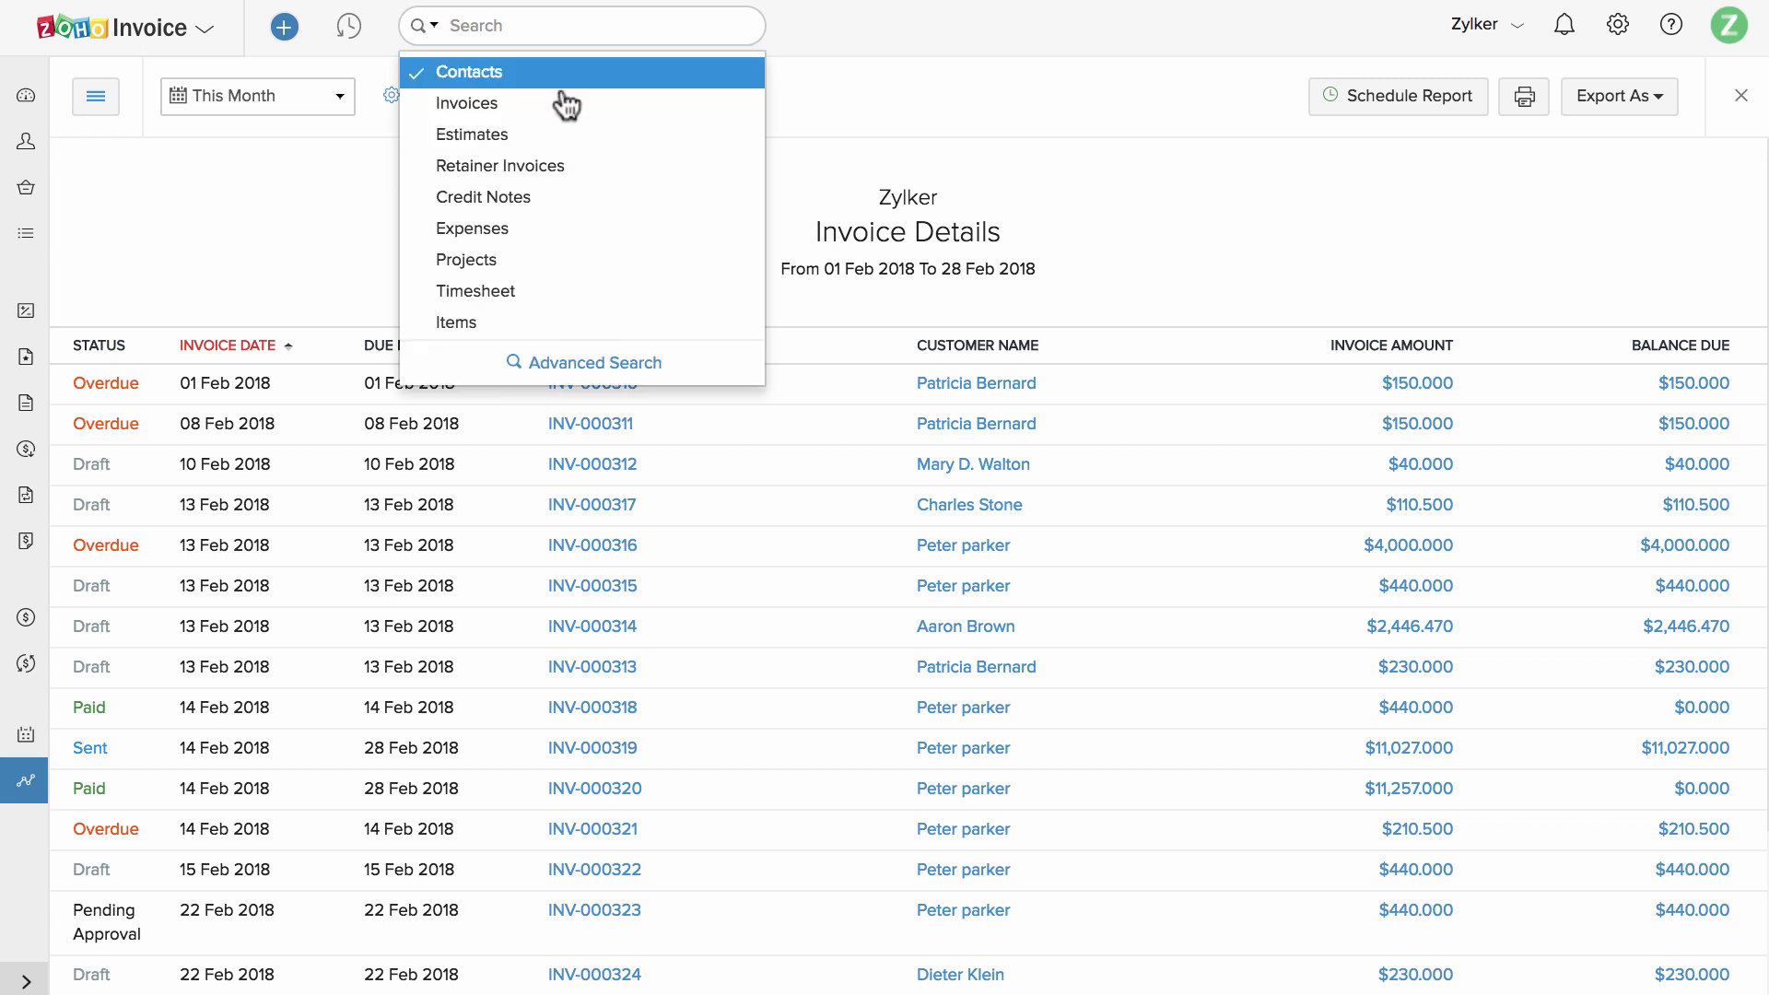
{"action": "left_click", "coordinate": [599, 361]}
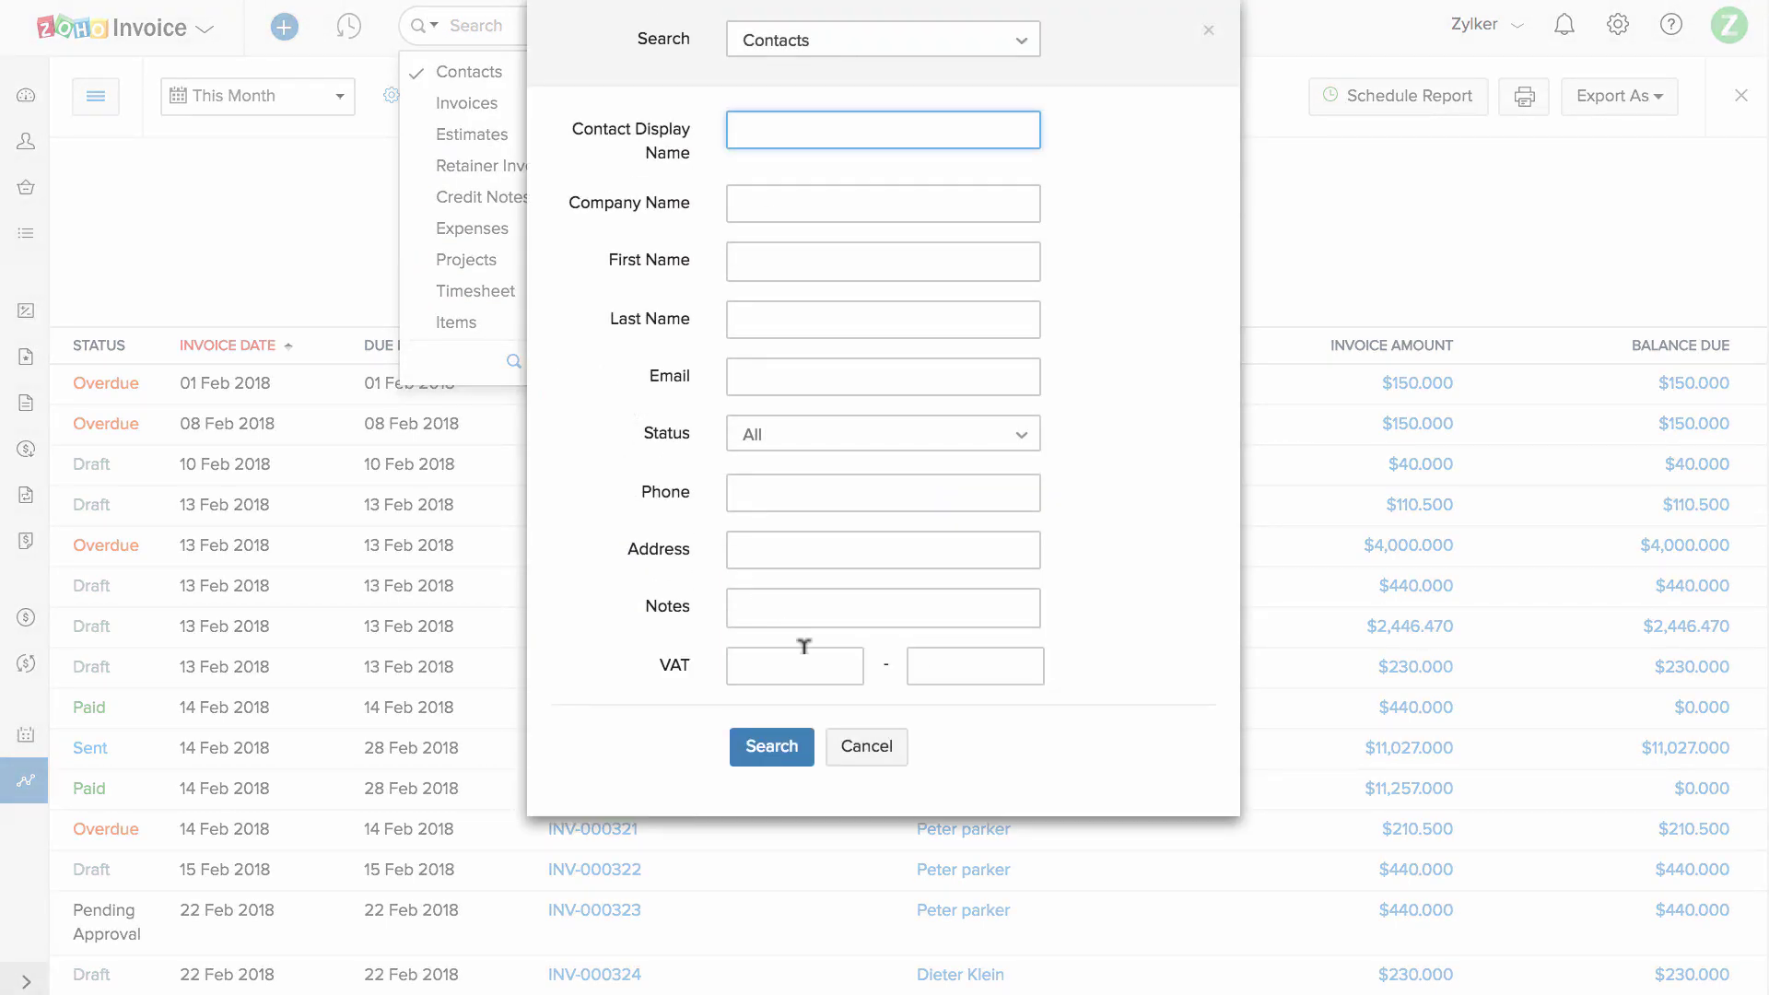
{"action": "left_click", "coordinate": [867, 747]}
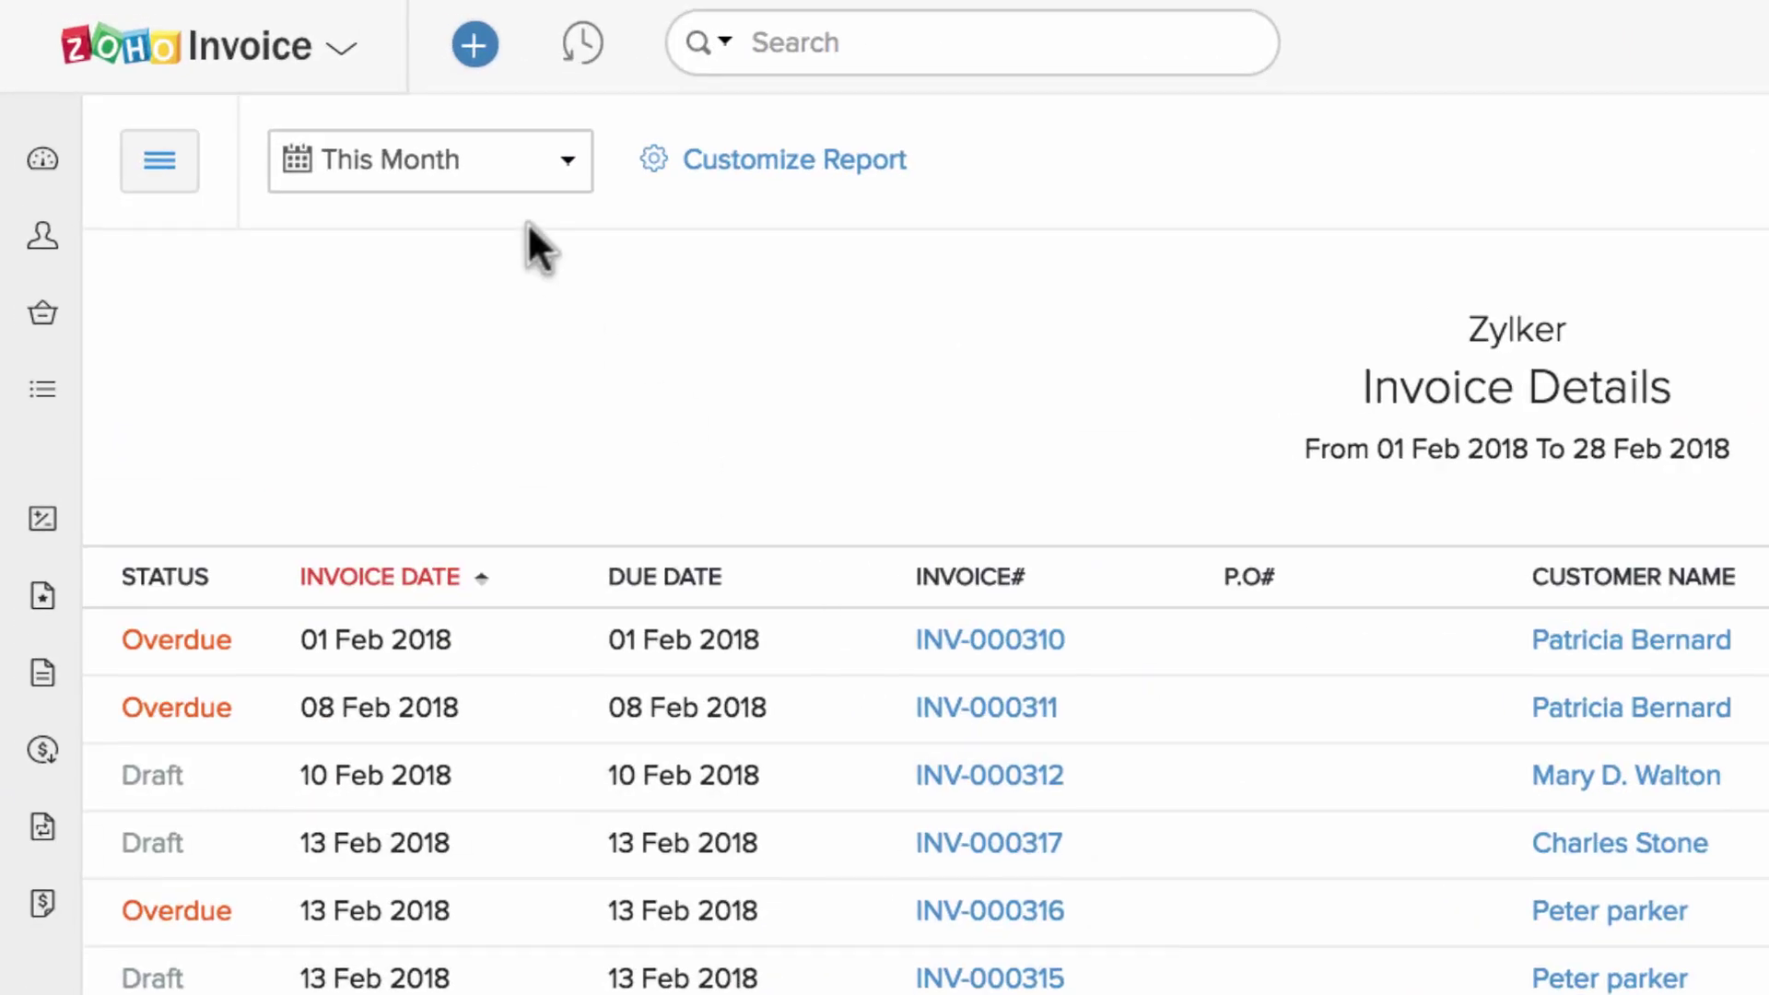
{"action": "left_click", "coordinate": [433, 48]}
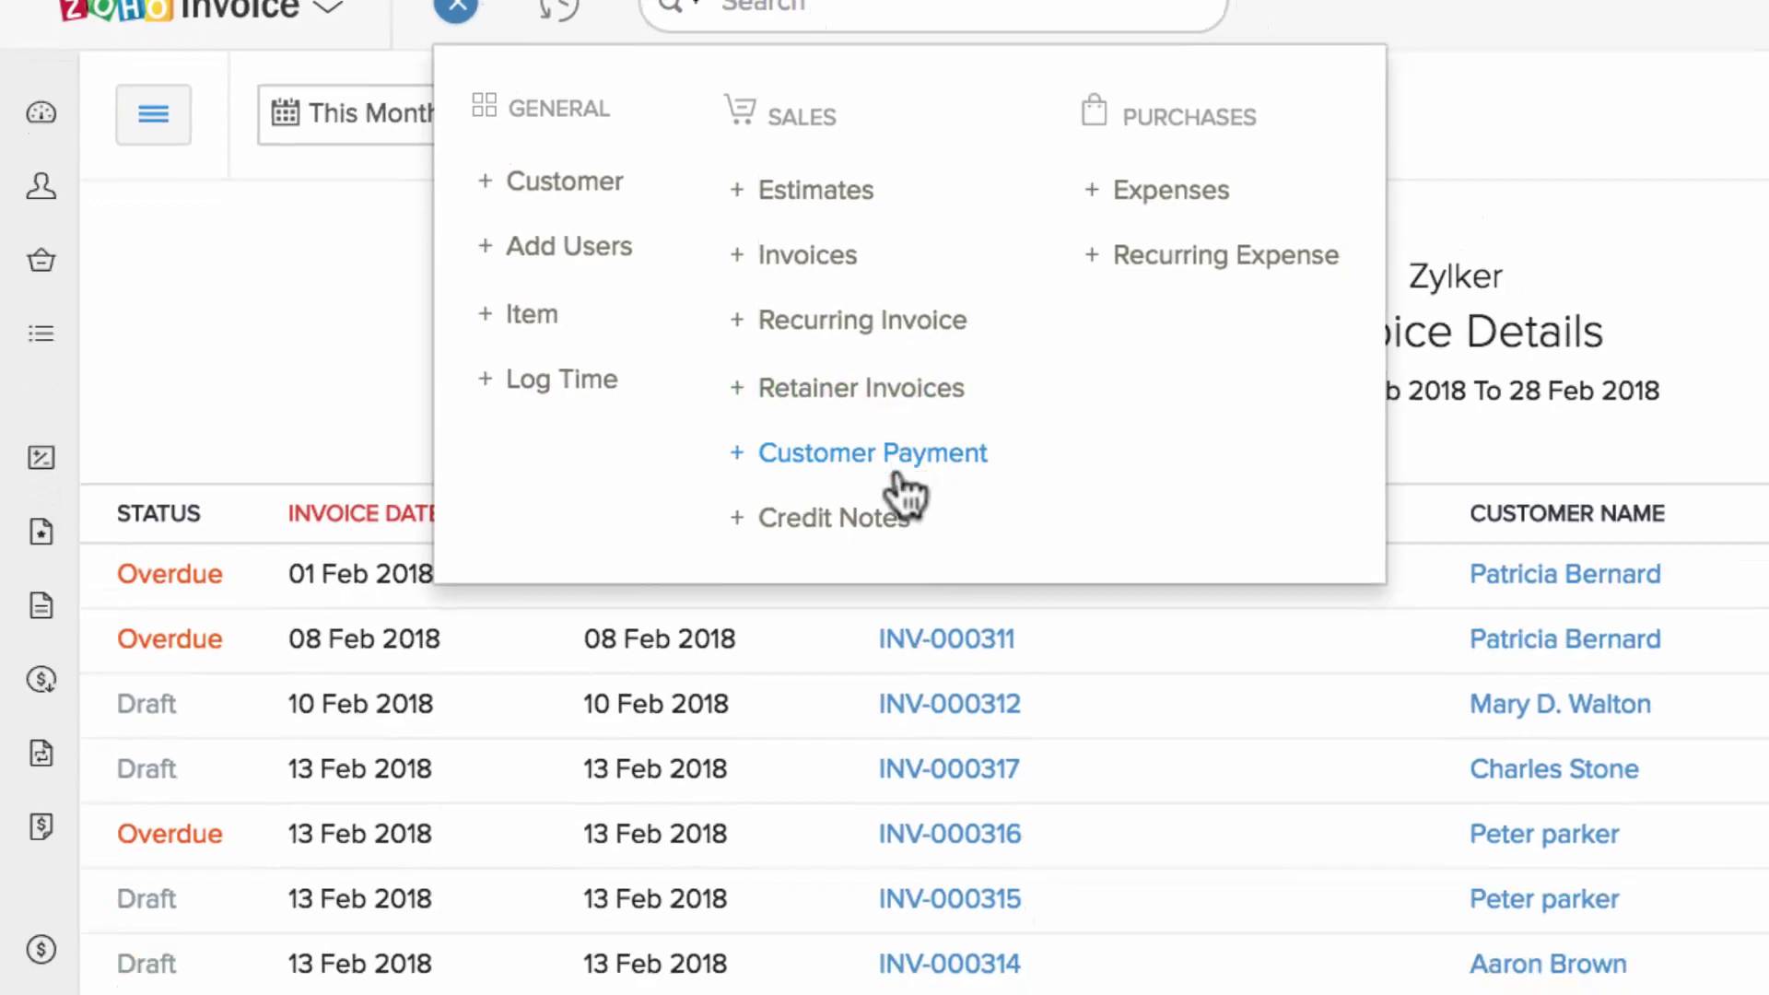
Step: Close the quick-create list, go to the All Estimates list, and check recently viewed items
{"action": "left_click", "coordinate": [311, 300]}
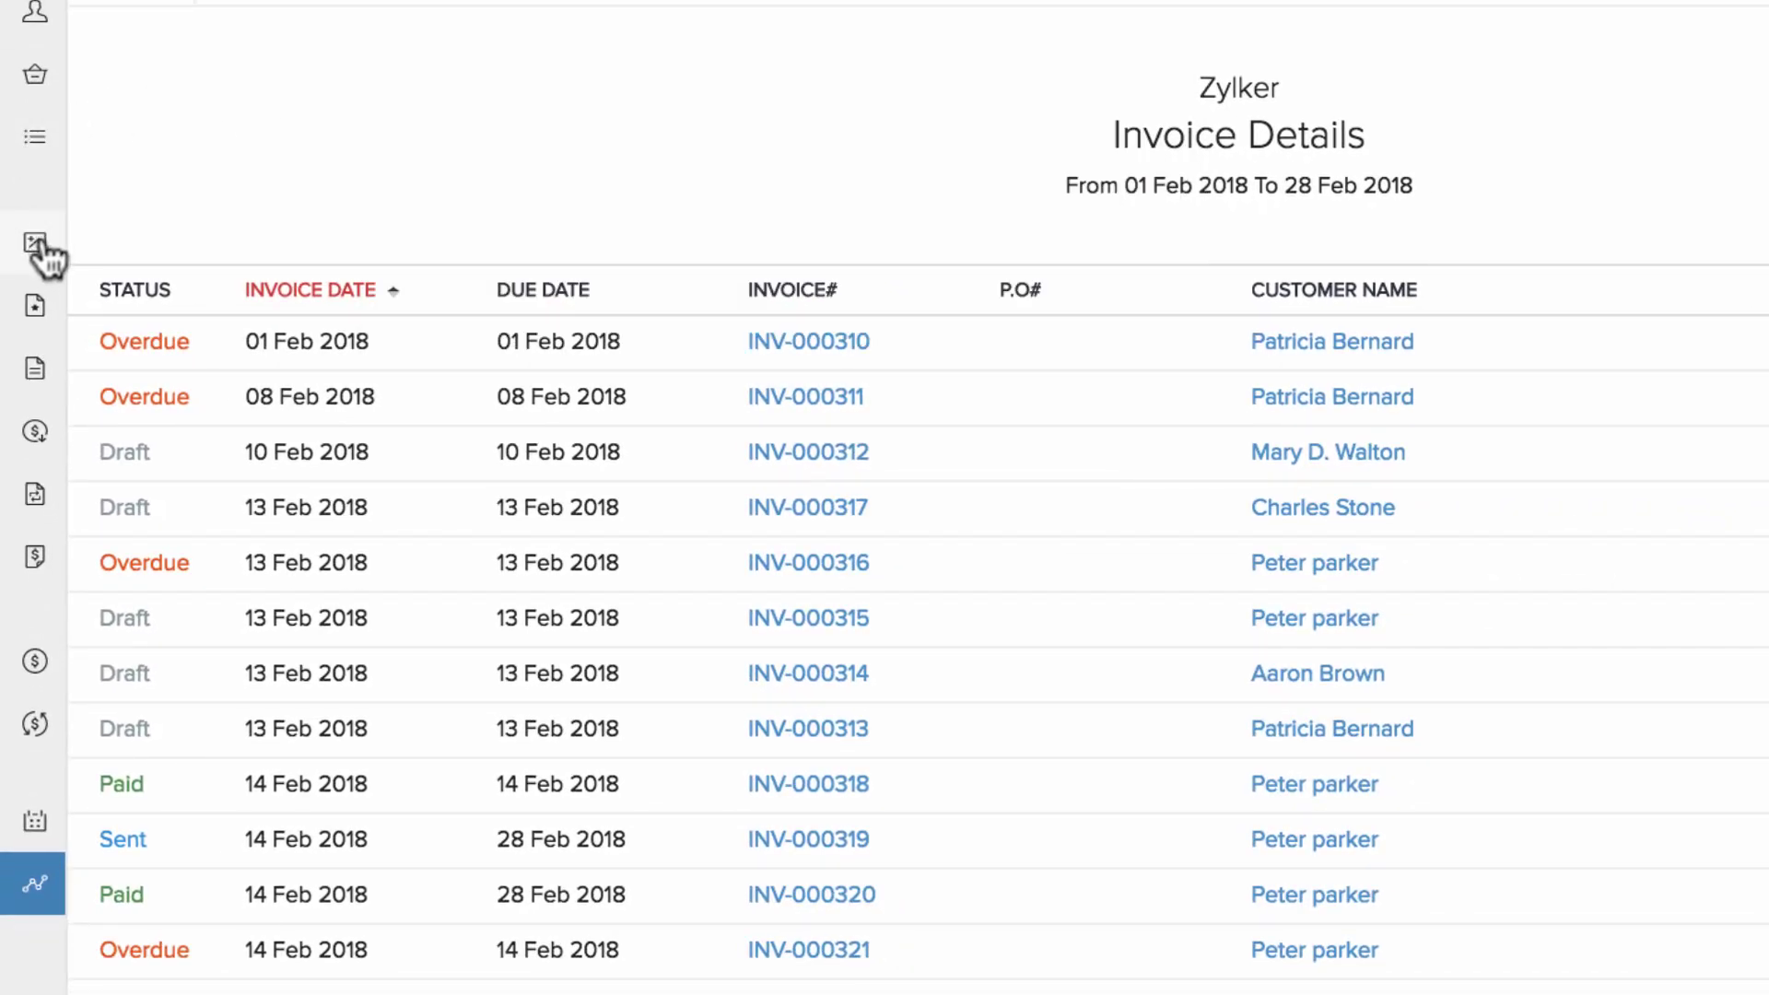
{"action": "left_click", "coordinate": [39, 247]}
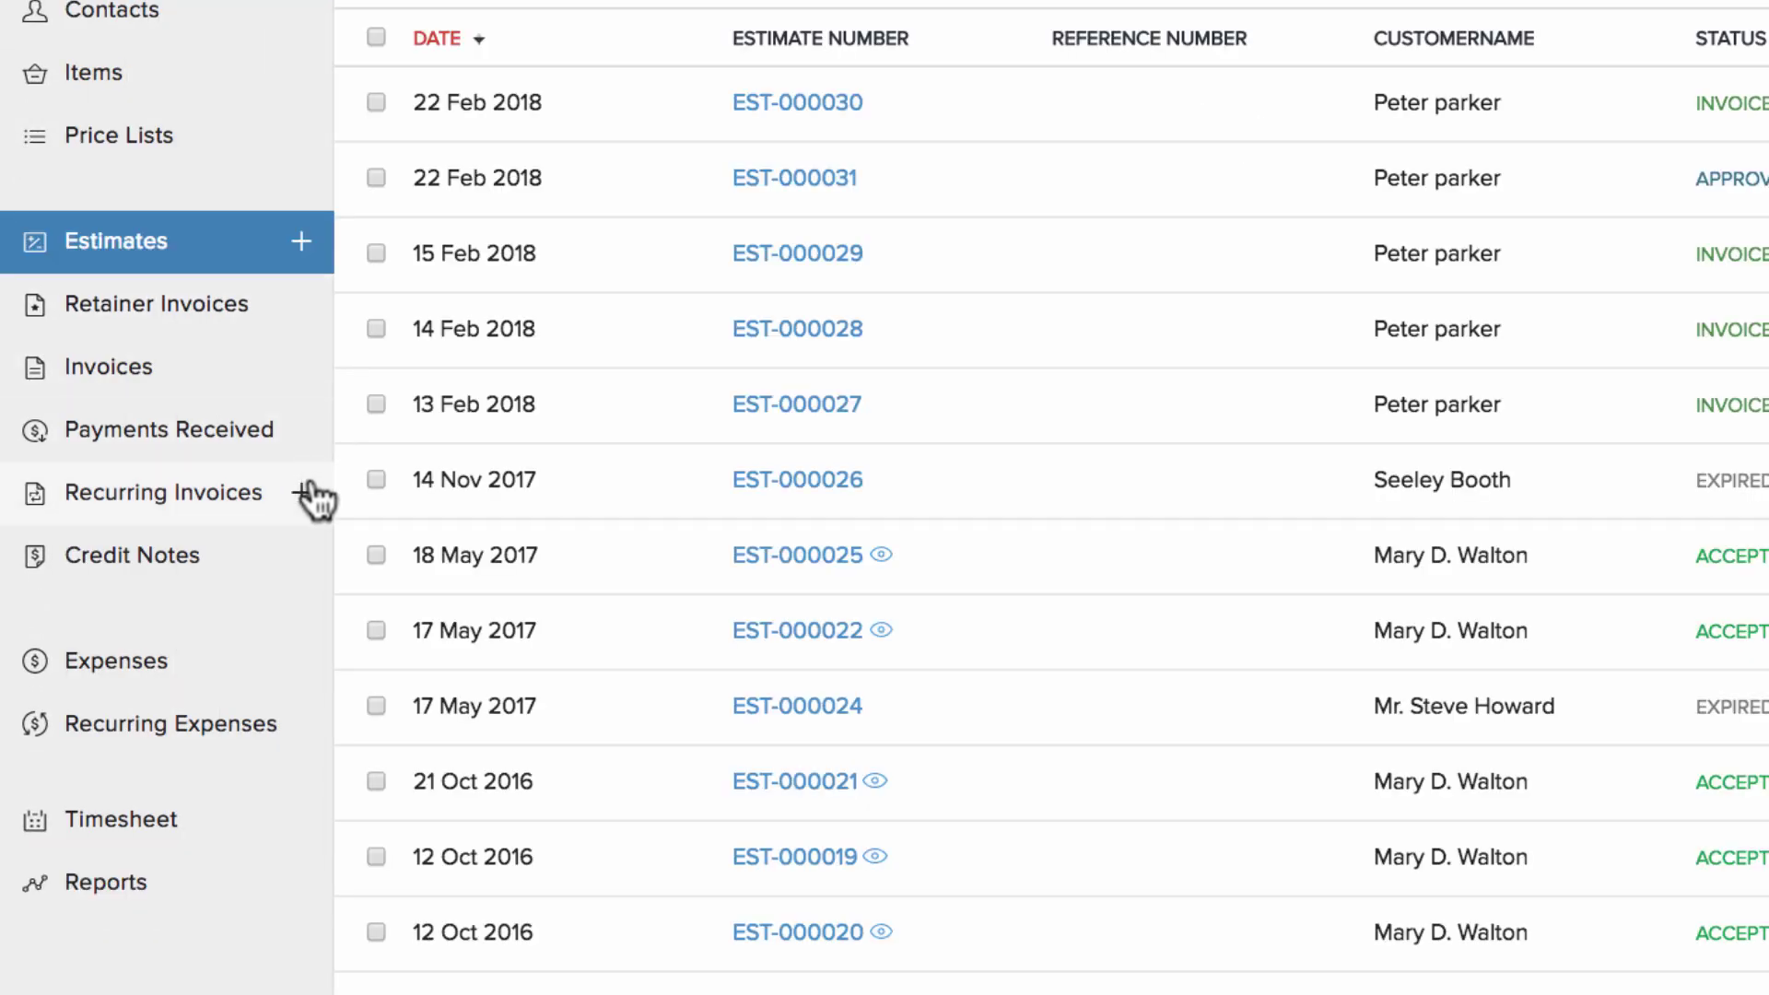
{"action": "left_click", "coordinate": [477, 39]}
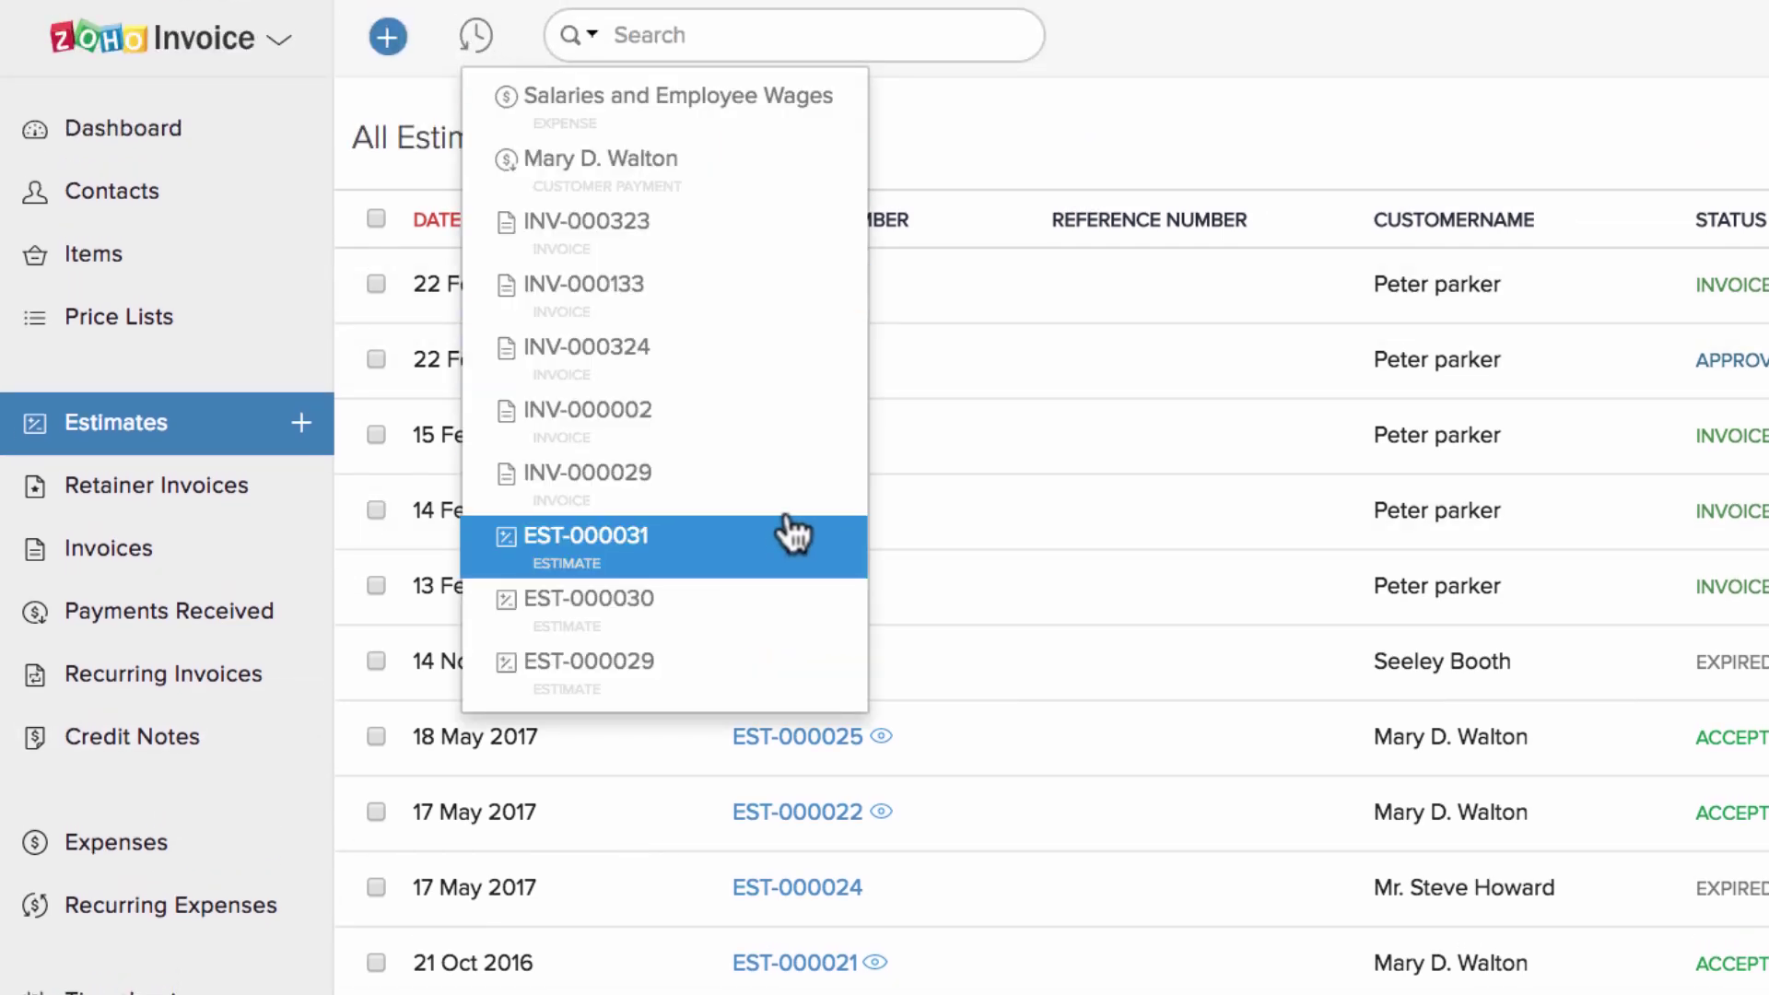
Step: Look over the Zylker profile panel and the Manage organizations page before returning to the Dashboard
{"action": "left_click", "coordinate": [1493, 28]}
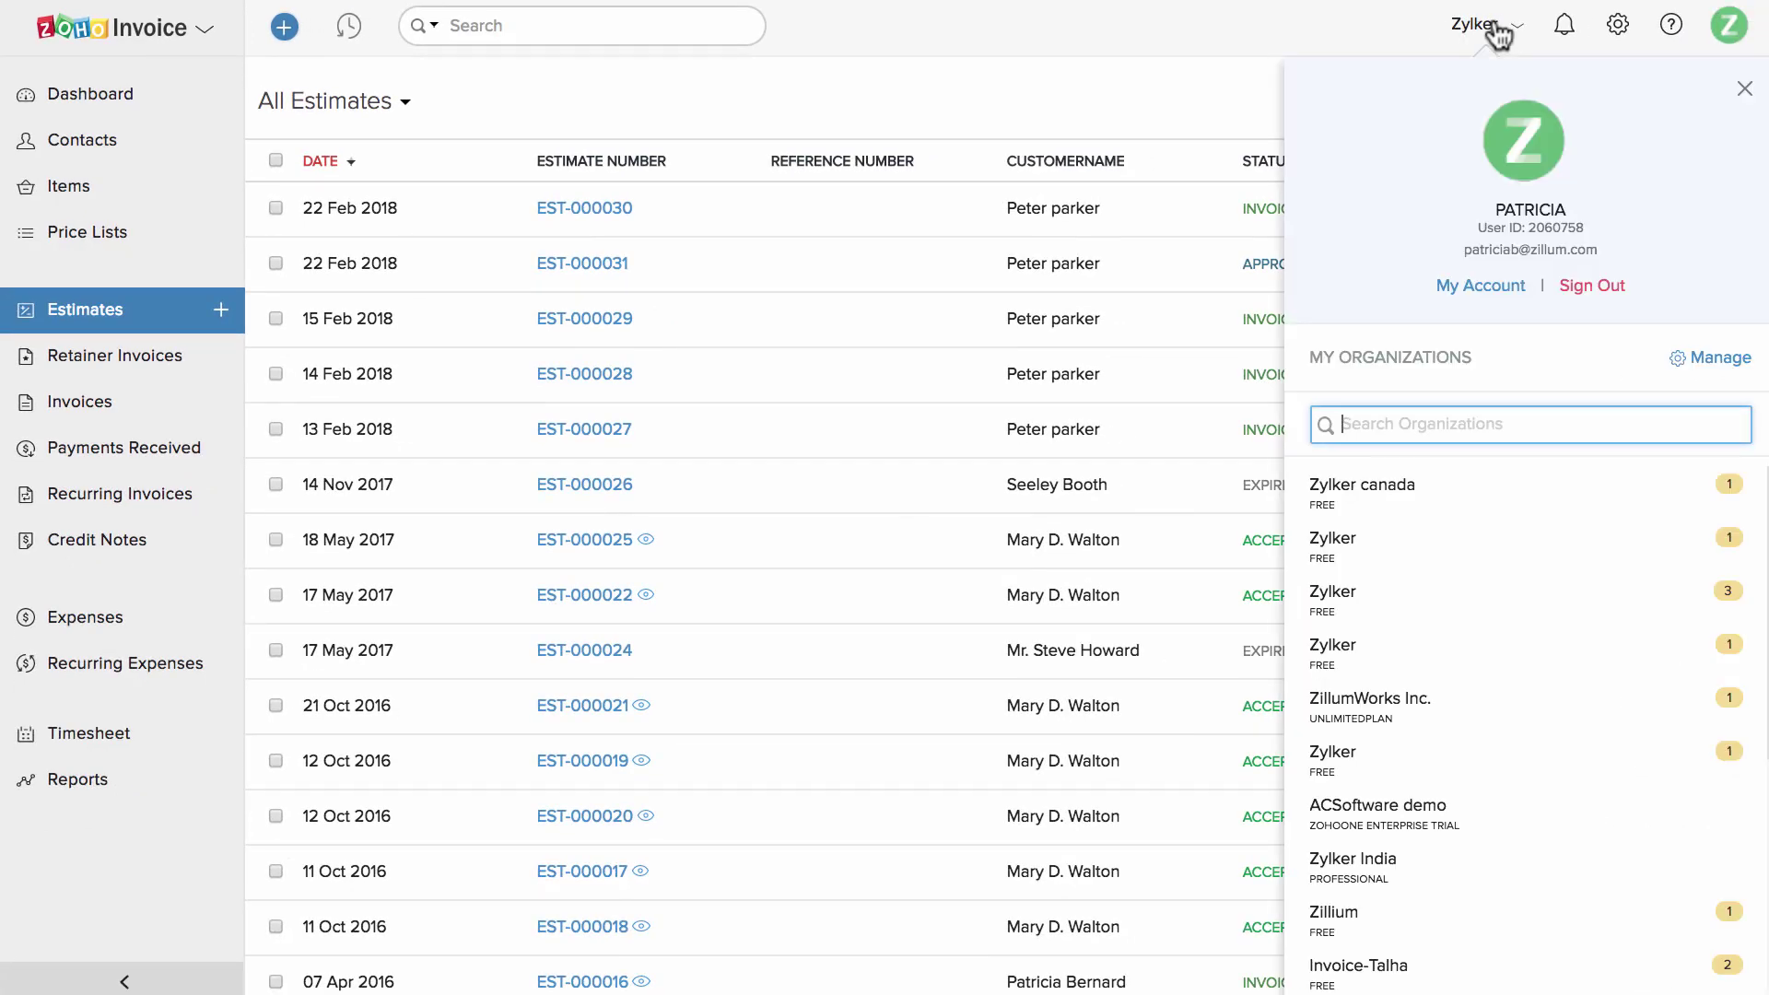
{"action": "scroll", "coordinate": [1560, 683], "scroll_direction": "down", "scroll_amount": 5}
{"action": "scroll", "coordinate": [1560, 686], "scroll_direction": "up", "scroll_amount": 5}
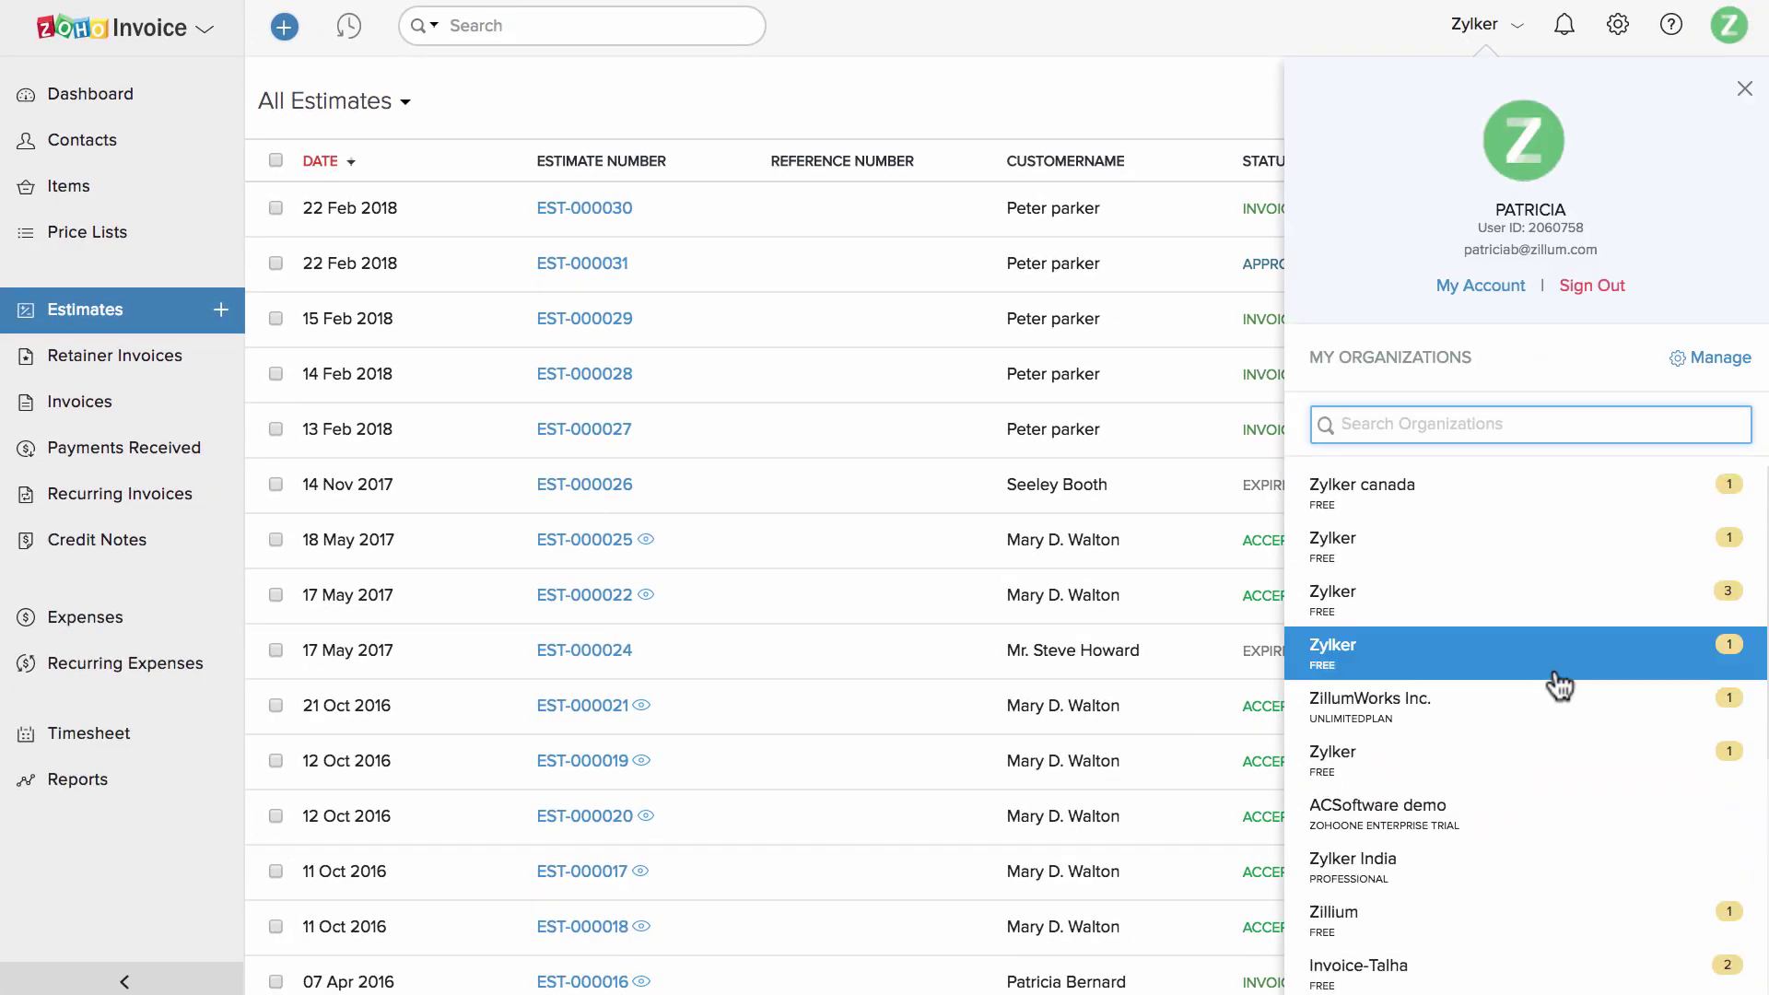
{"action": "left_click", "coordinate": [1729, 360]}
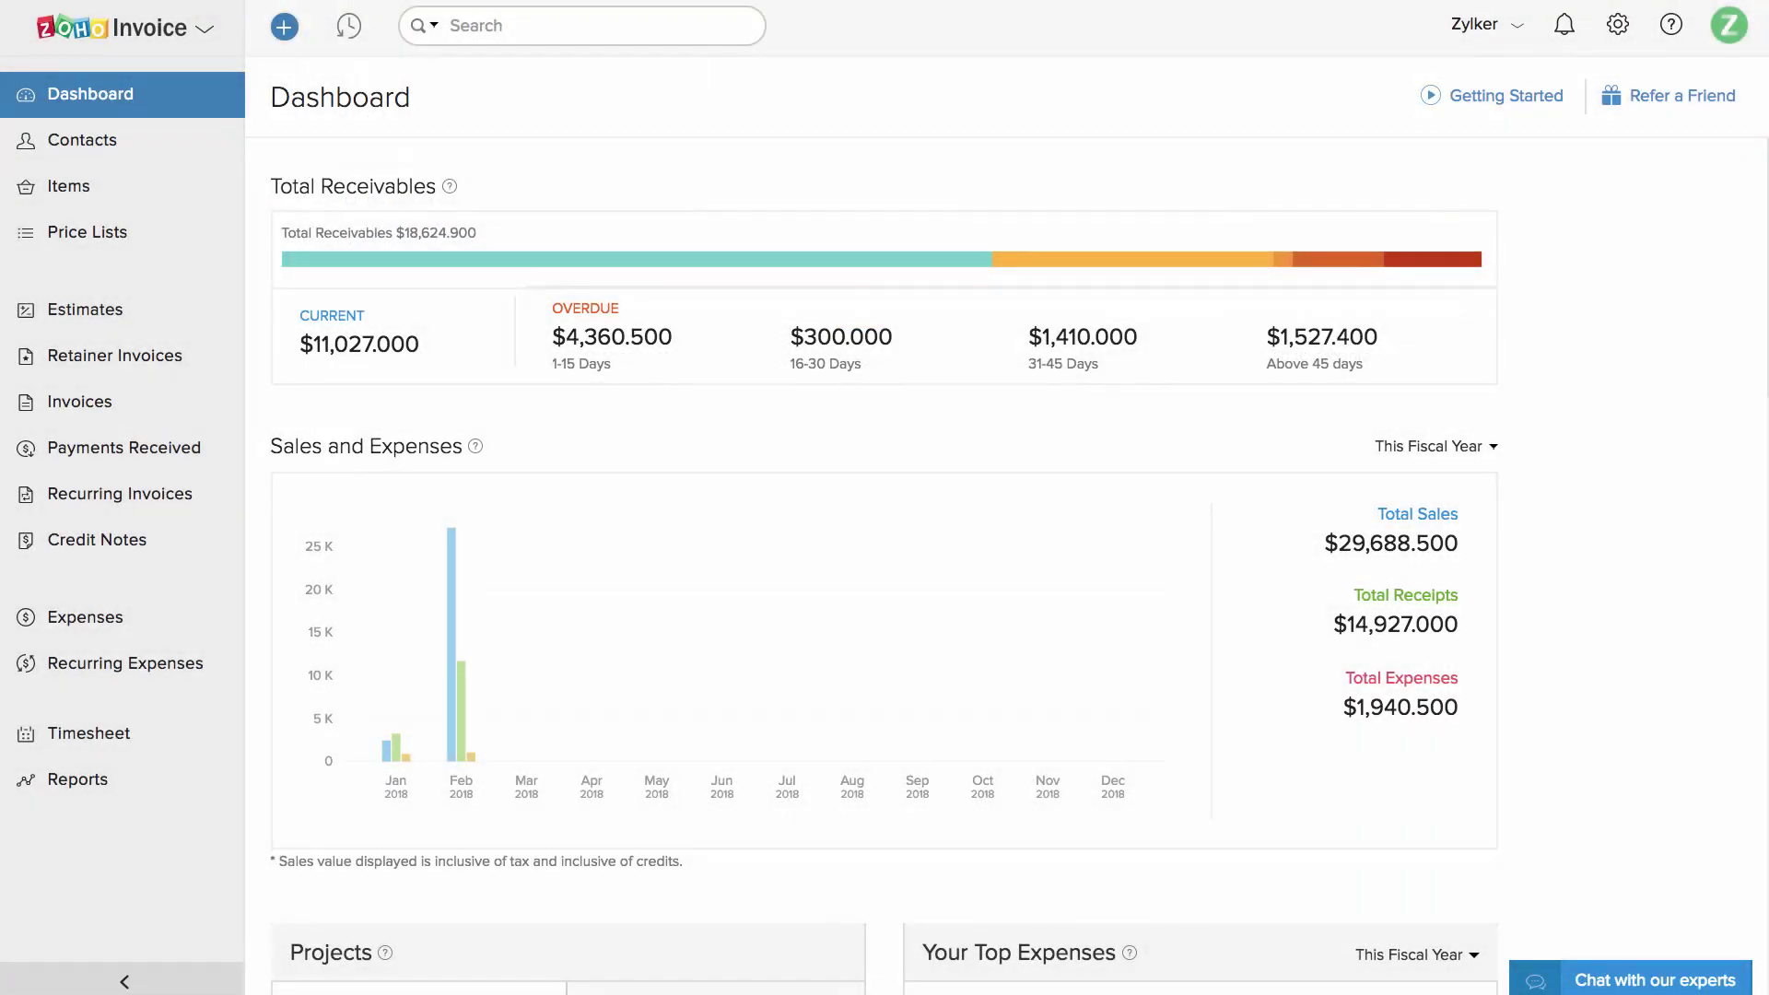
Step: Review the Organization Profile and Users & Roles settings
{"action": "left_click", "coordinate": [1619, 28]}
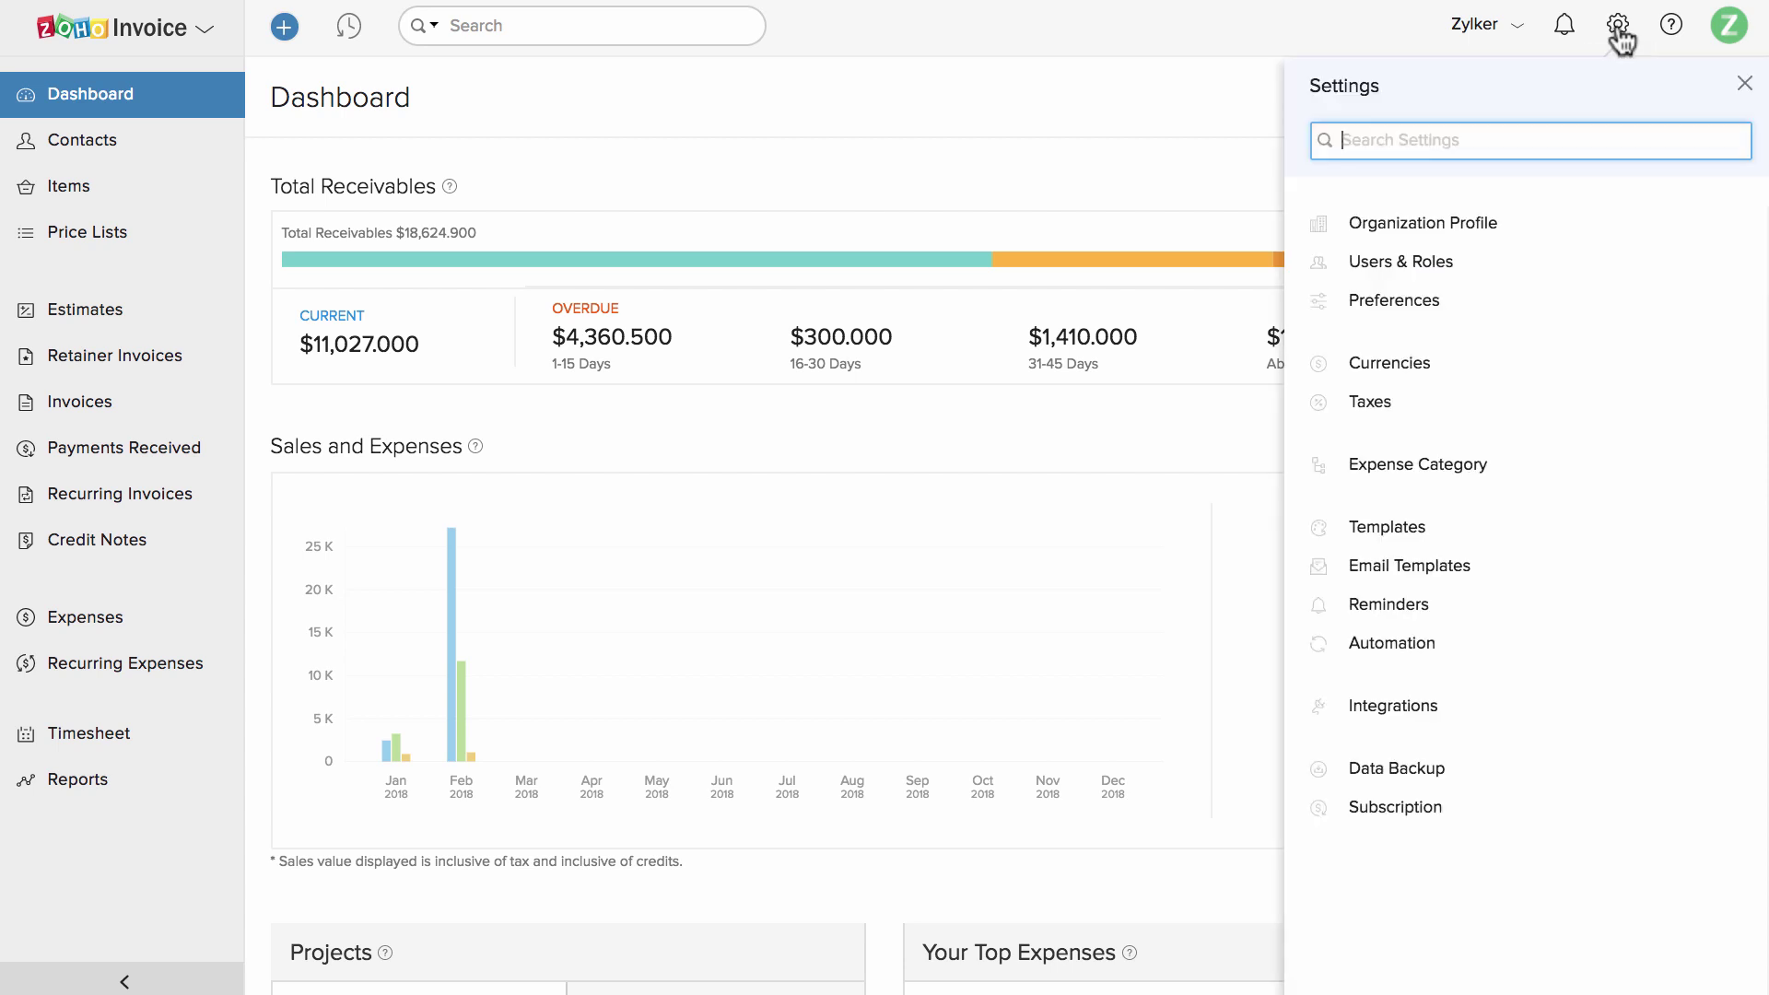
{"action": "left_click", "coordinate": [1588, 221]}
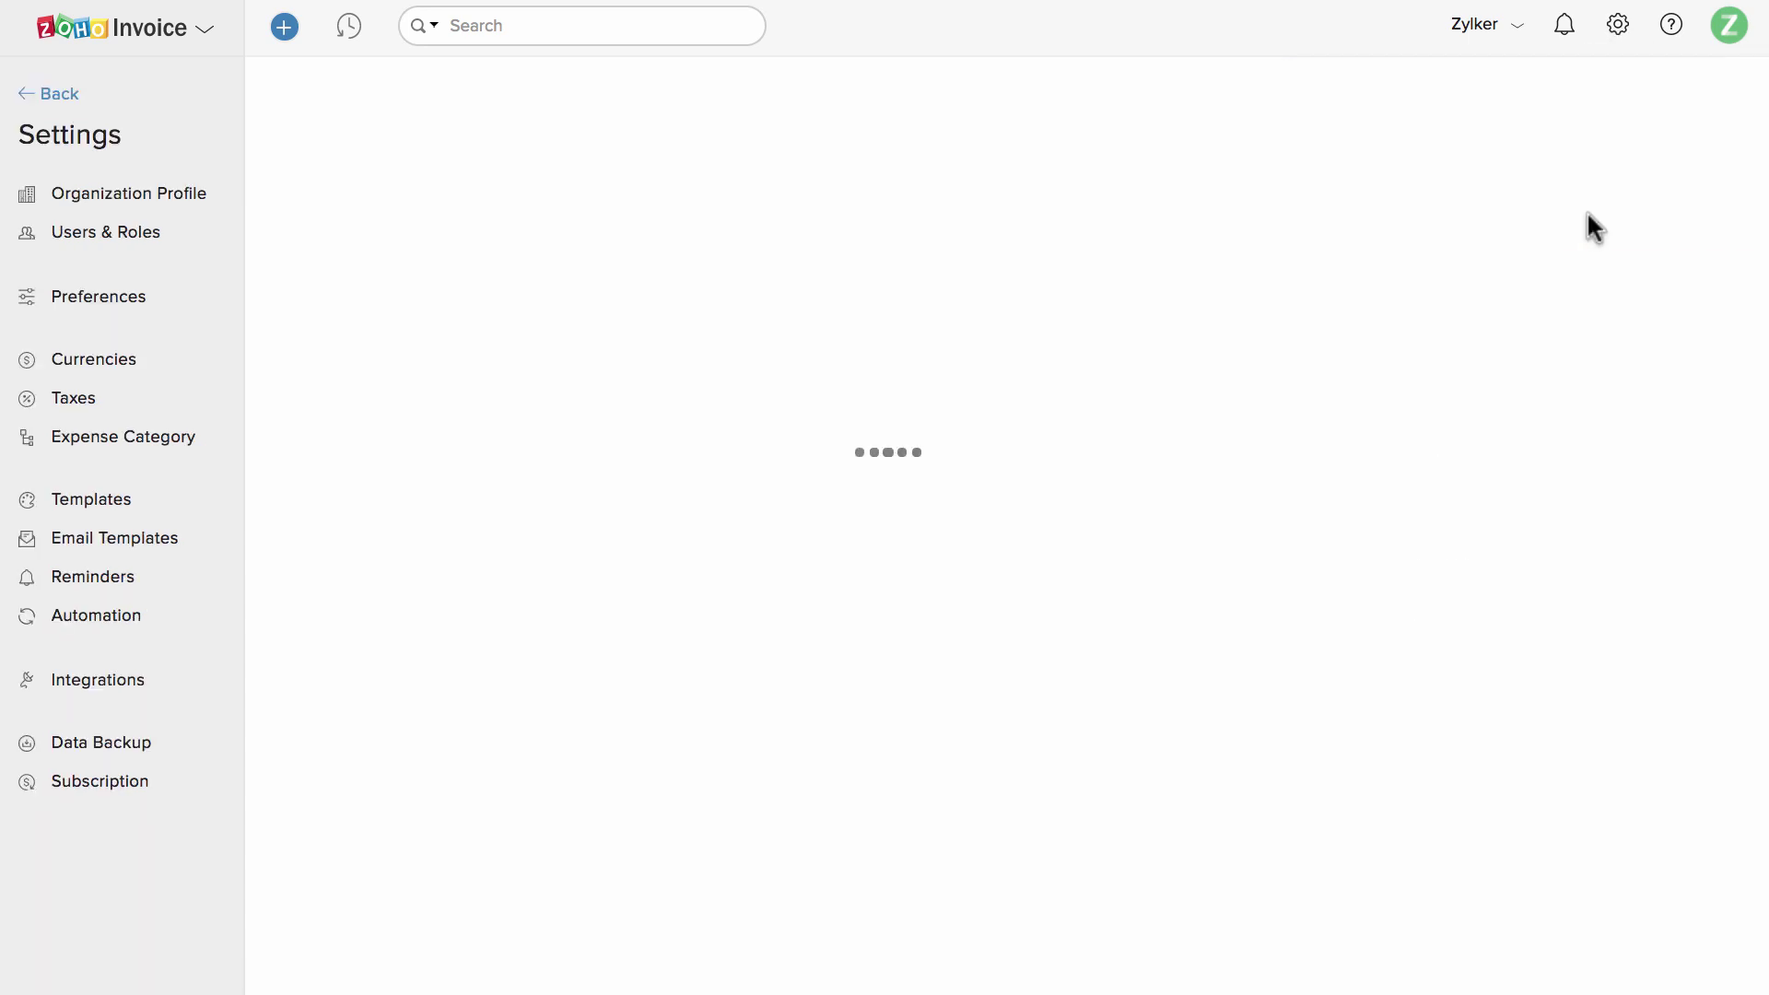
{"action": "scroll", "coordinate": [1434, 620], "scroll_direction": "down", "scroll_amount": 6}
{"action": "scroll", "coordinate": [1434, 619], "scroll_direction": "up", "scroll_amount": 7}
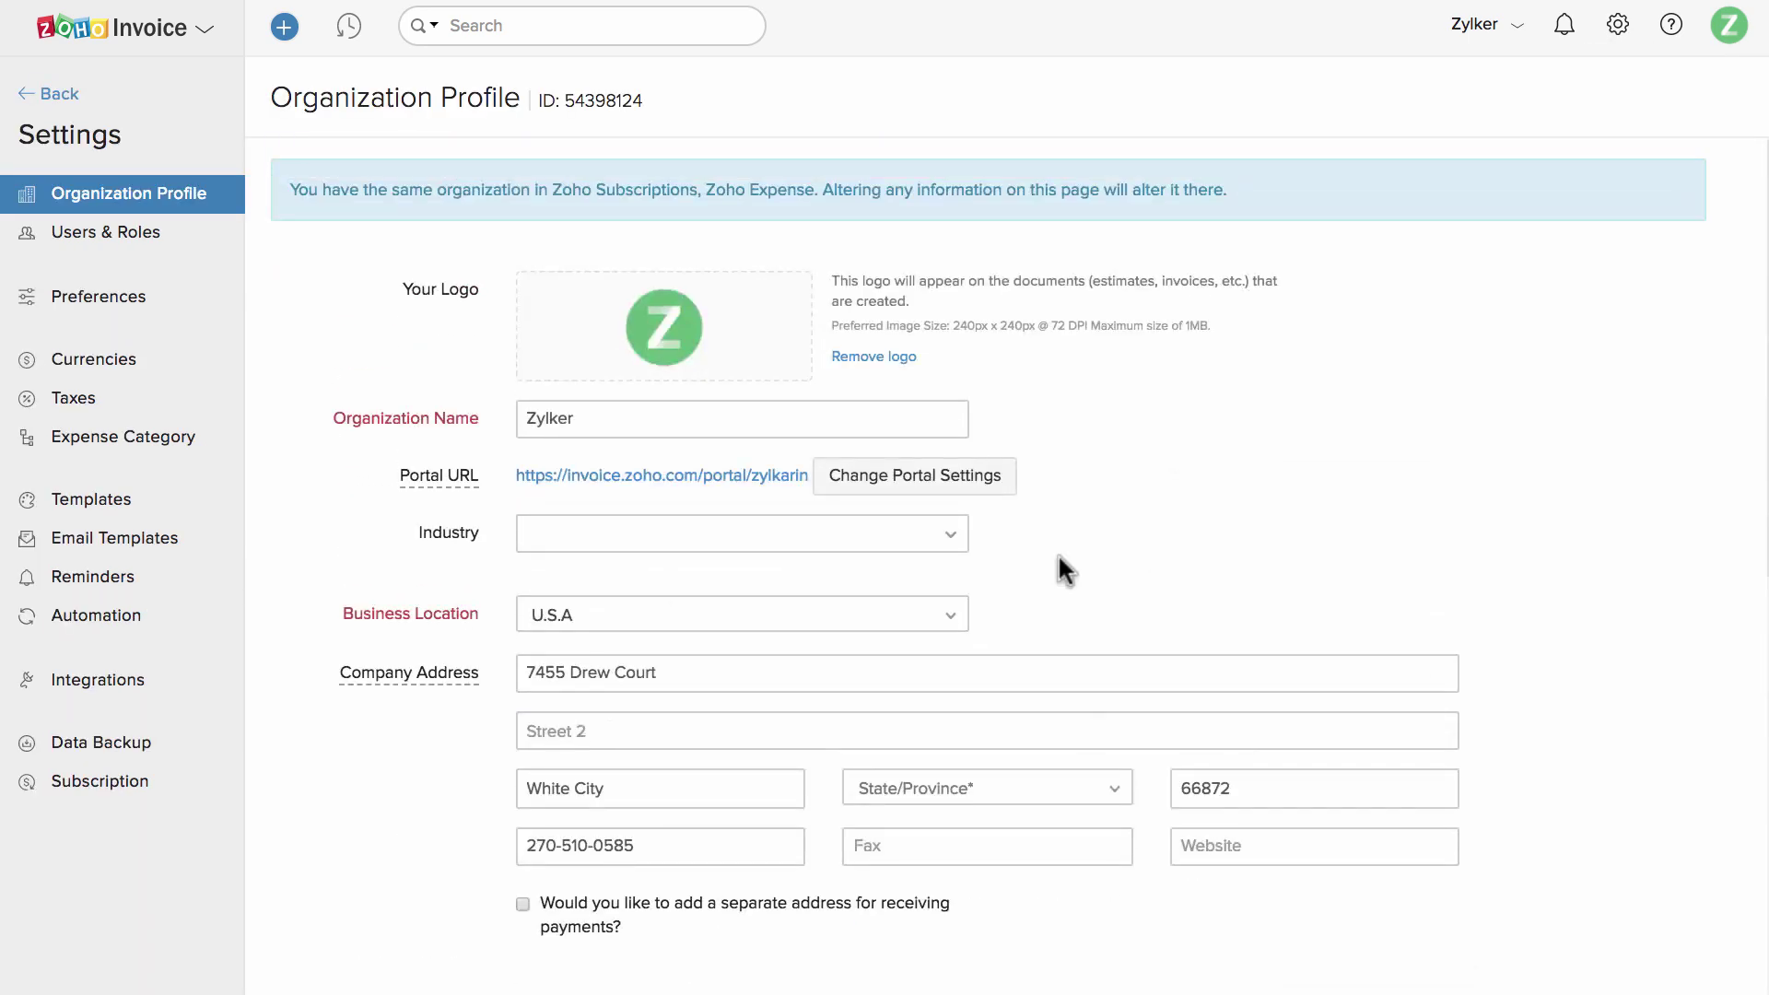
{"action": "left_click", "coordinate": [174, 242]}
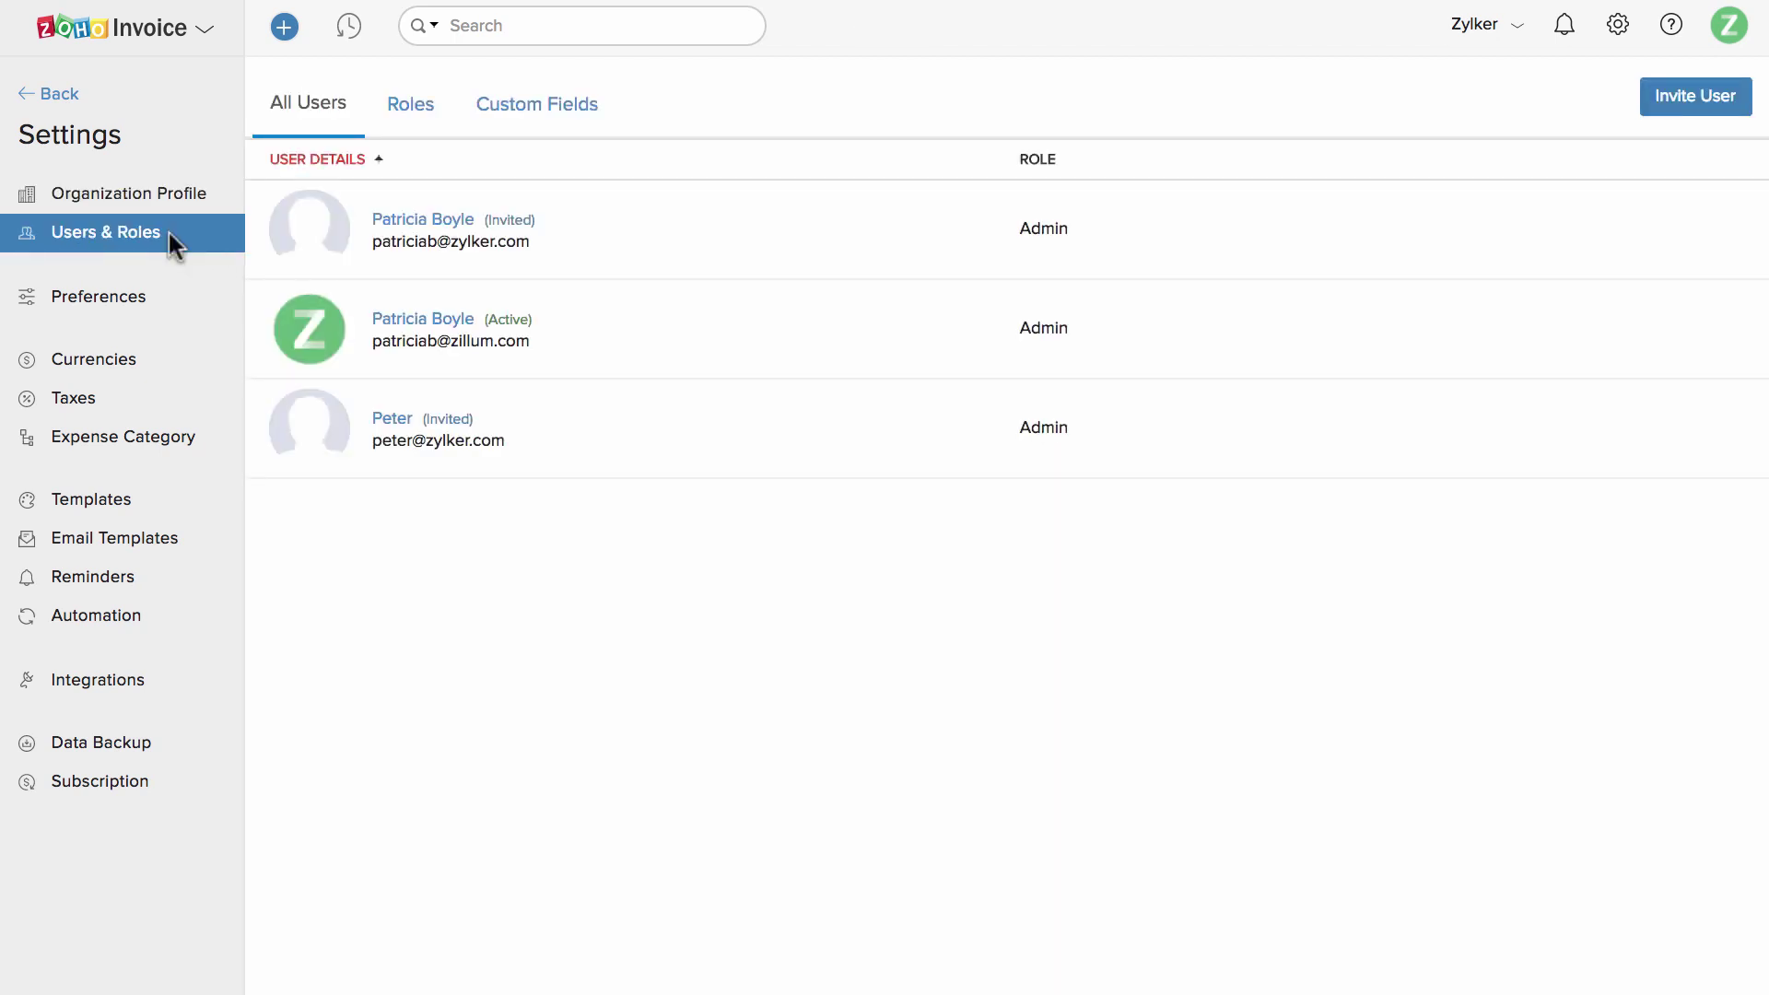
Step: In General preferences, set discounts to apply at line item level
{"action": "left_click", "coordinate": [159, 297]}
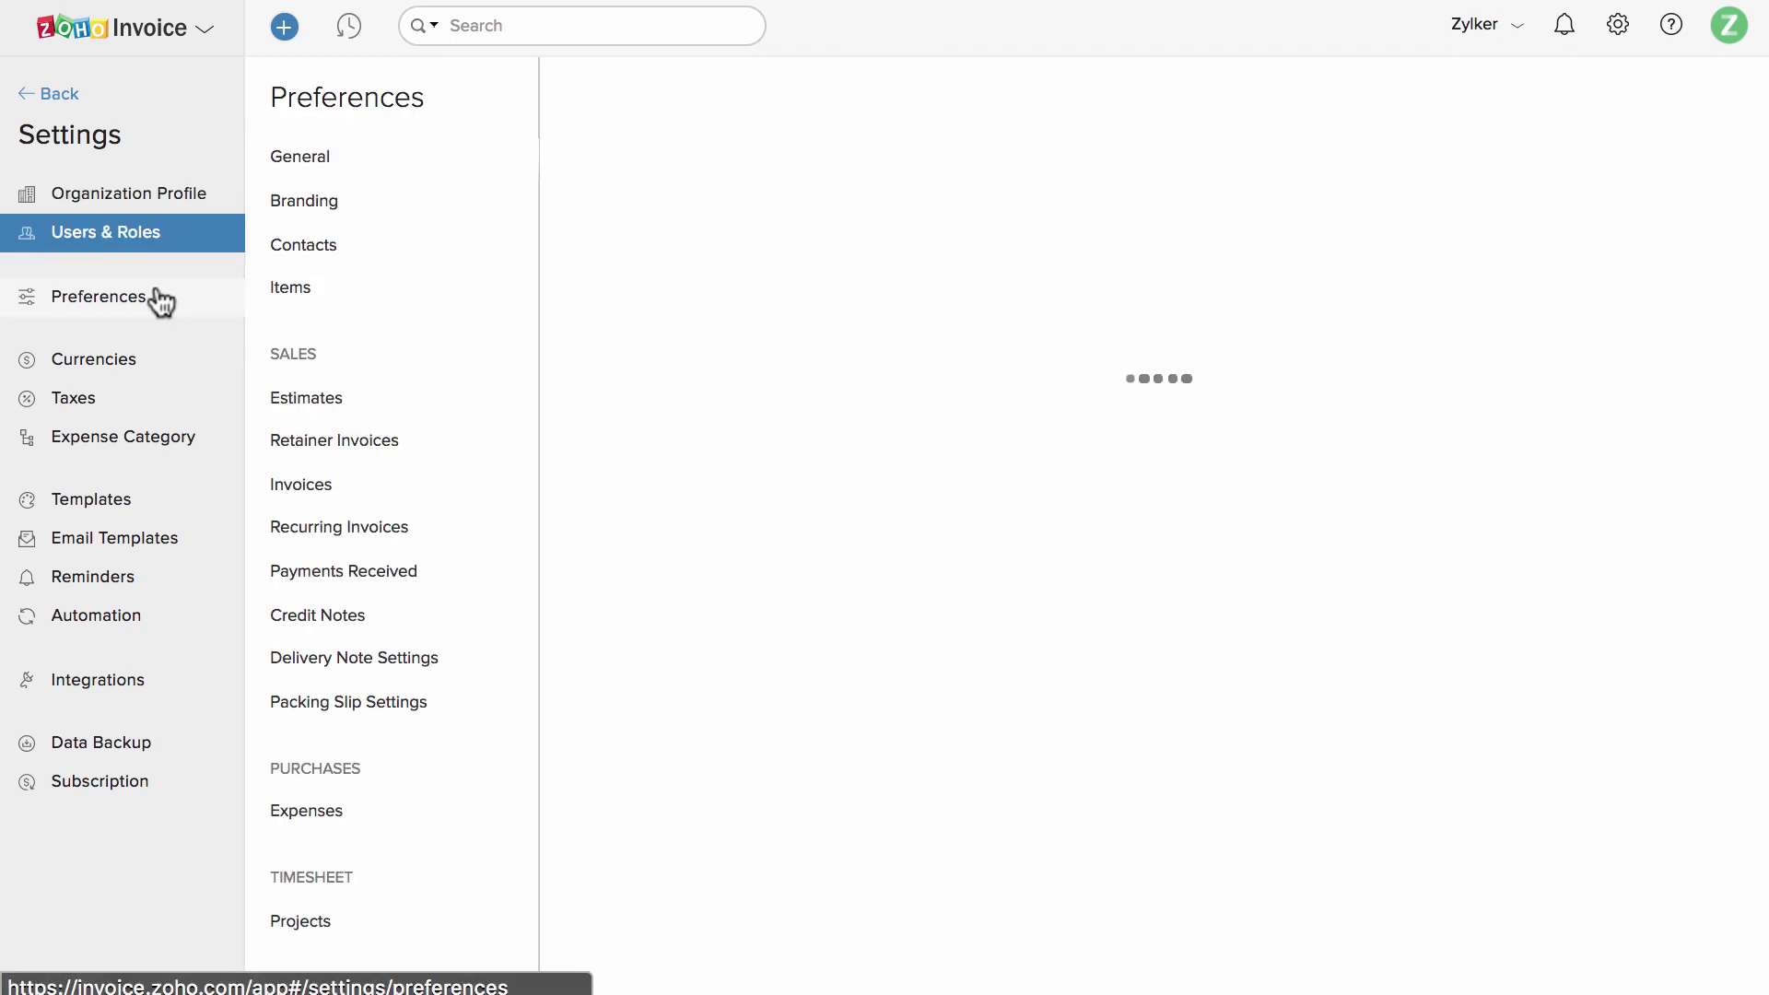
{"action": "scroll", "coordinate": [981, 564], "scroll_direction": "down", "scroll_amount": 7}
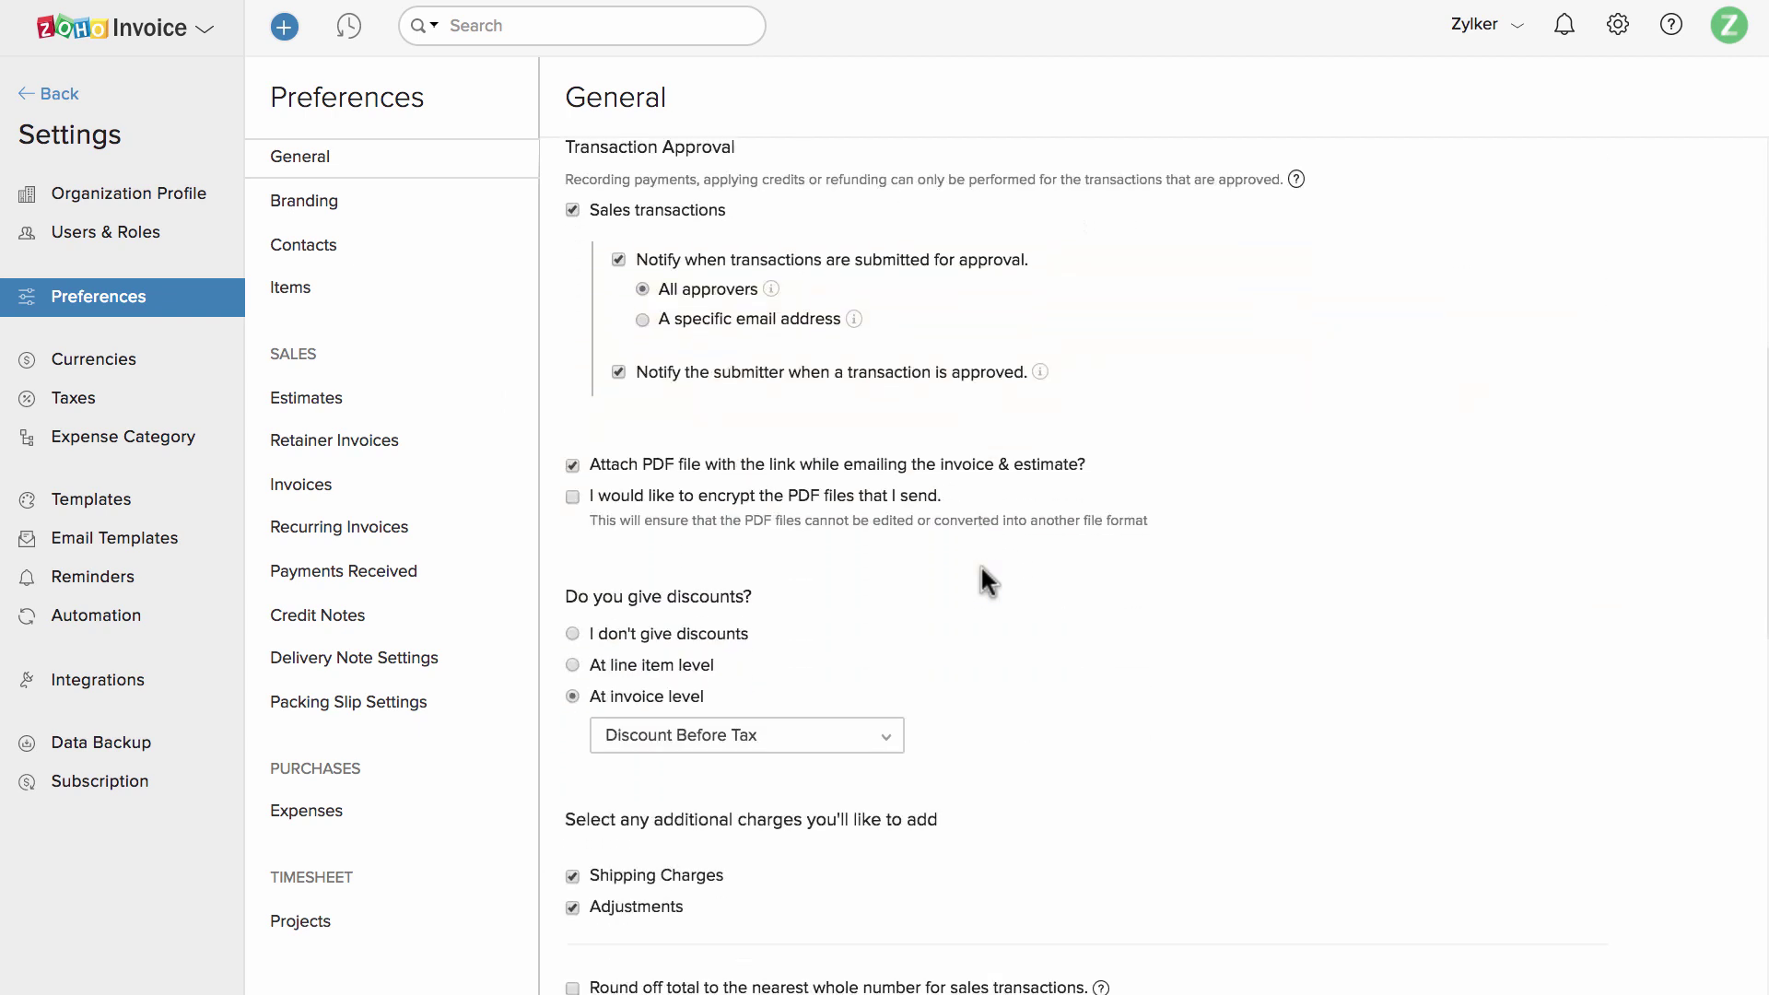
{"action": "left_click", "coordinate": [641, 664]}
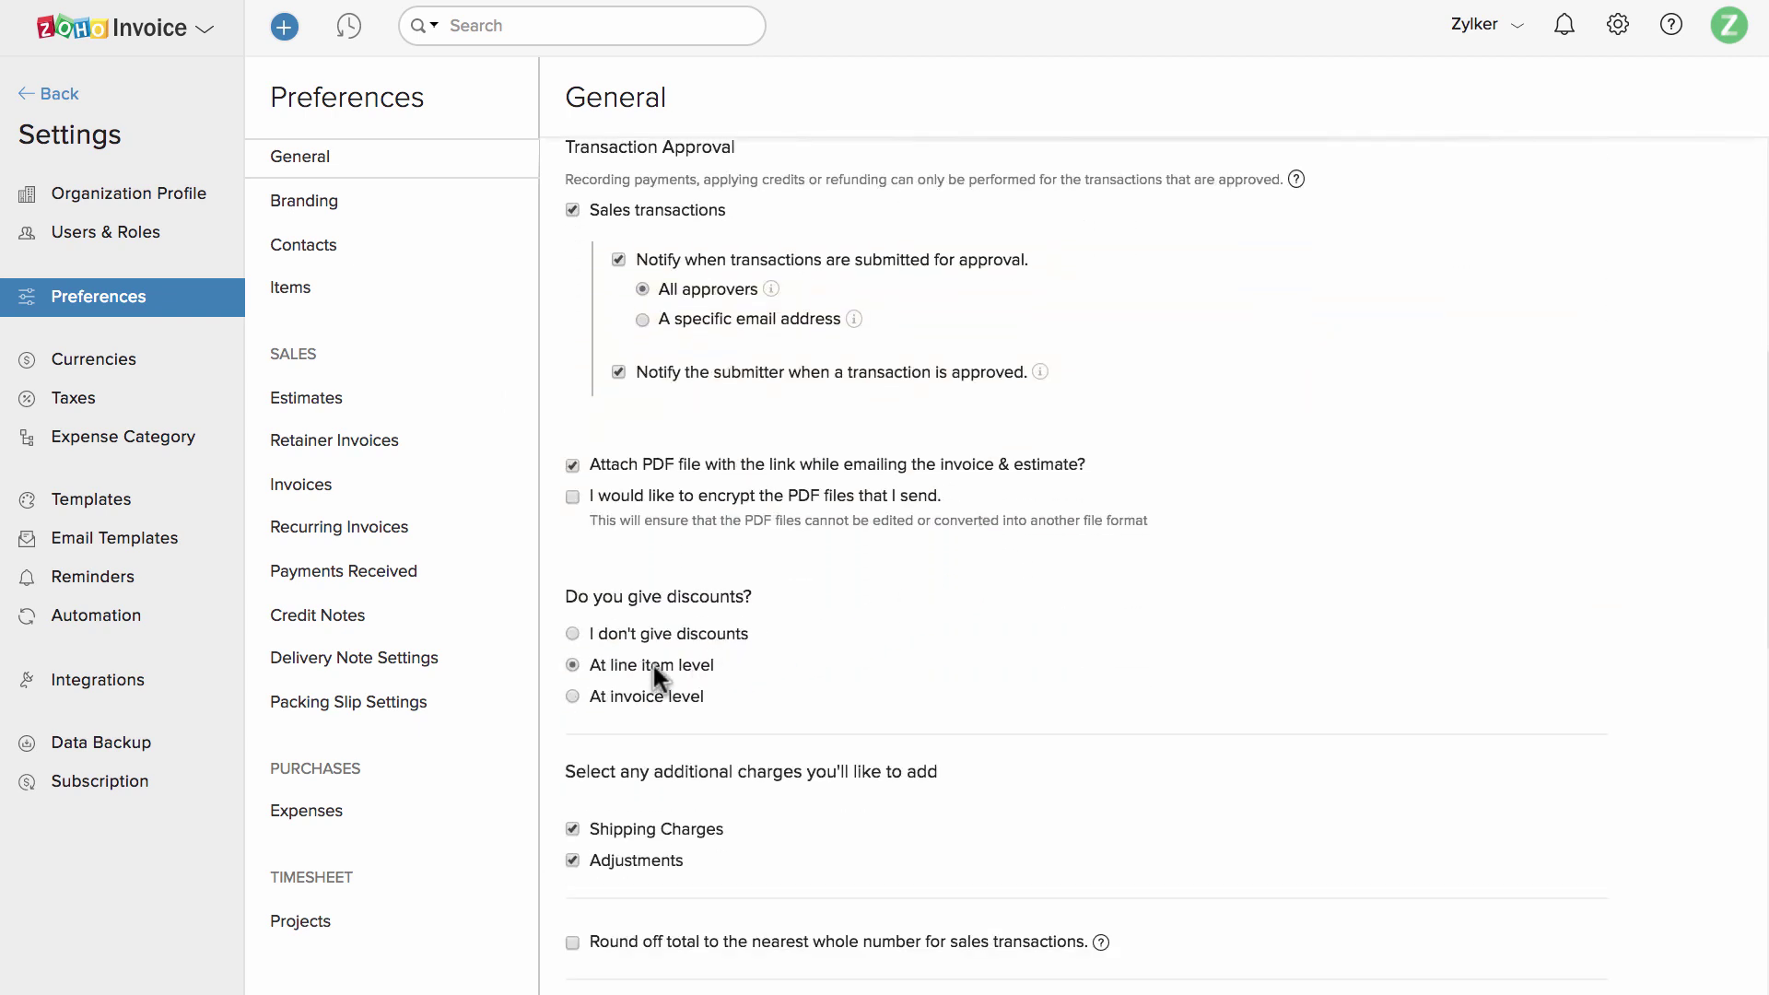
{"action": "scroll", "coordinate": [783, 726], "scroll_direction": "down", "scroll_amount": 10}
Step: Browse the Estimates preferences and their custom fields, then the tax rate settings
{"action": "left_click", "coordinate": [366, 406]}
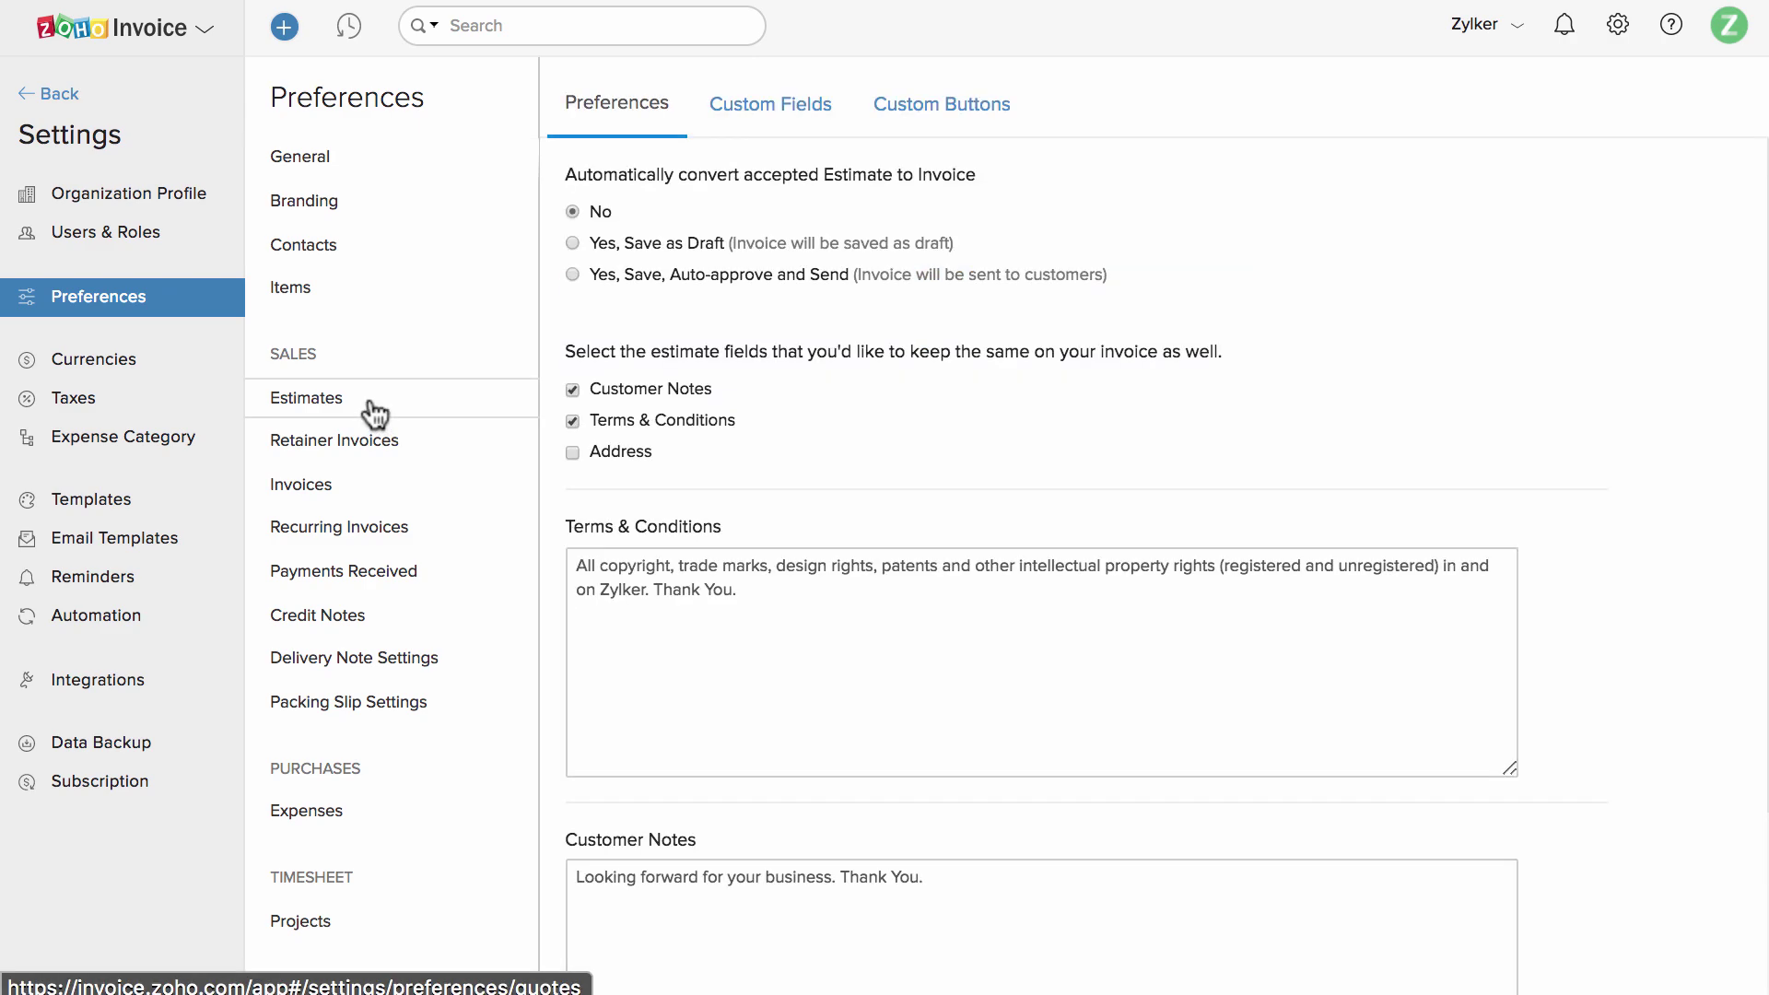
{"action": "left_click", "coordinate": [751, 95]}
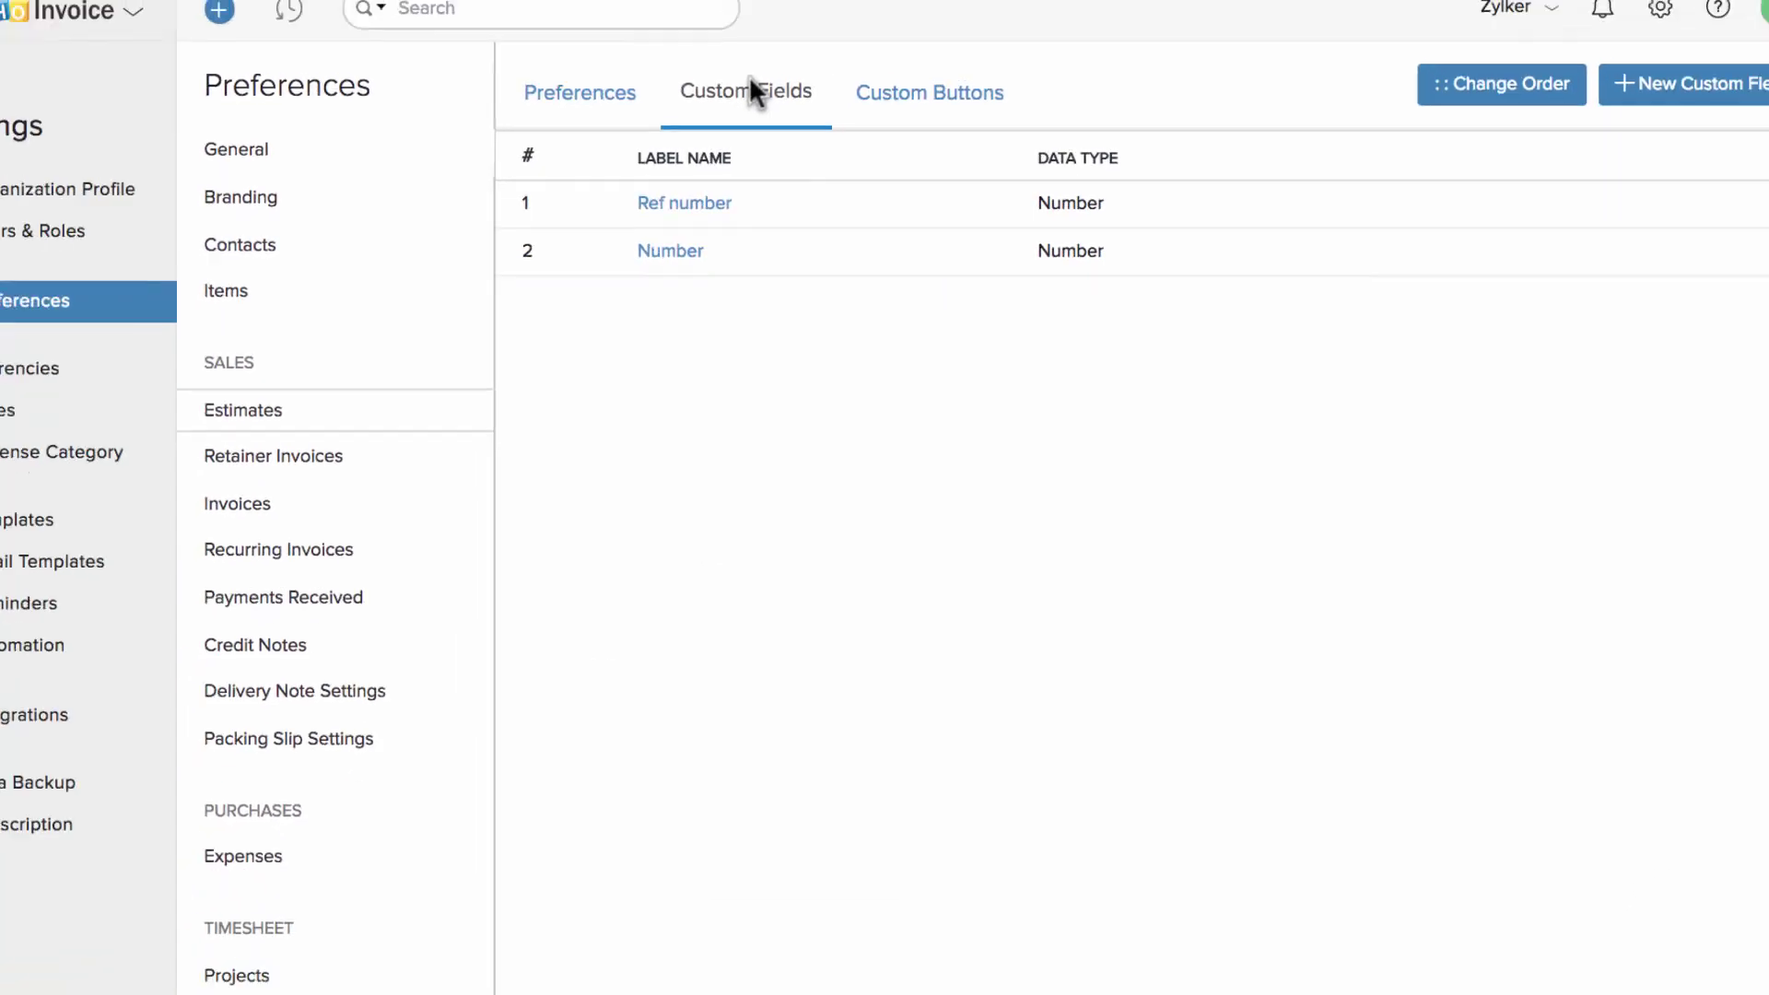
{"action": "left_click", "coordinate": [66, 421]}
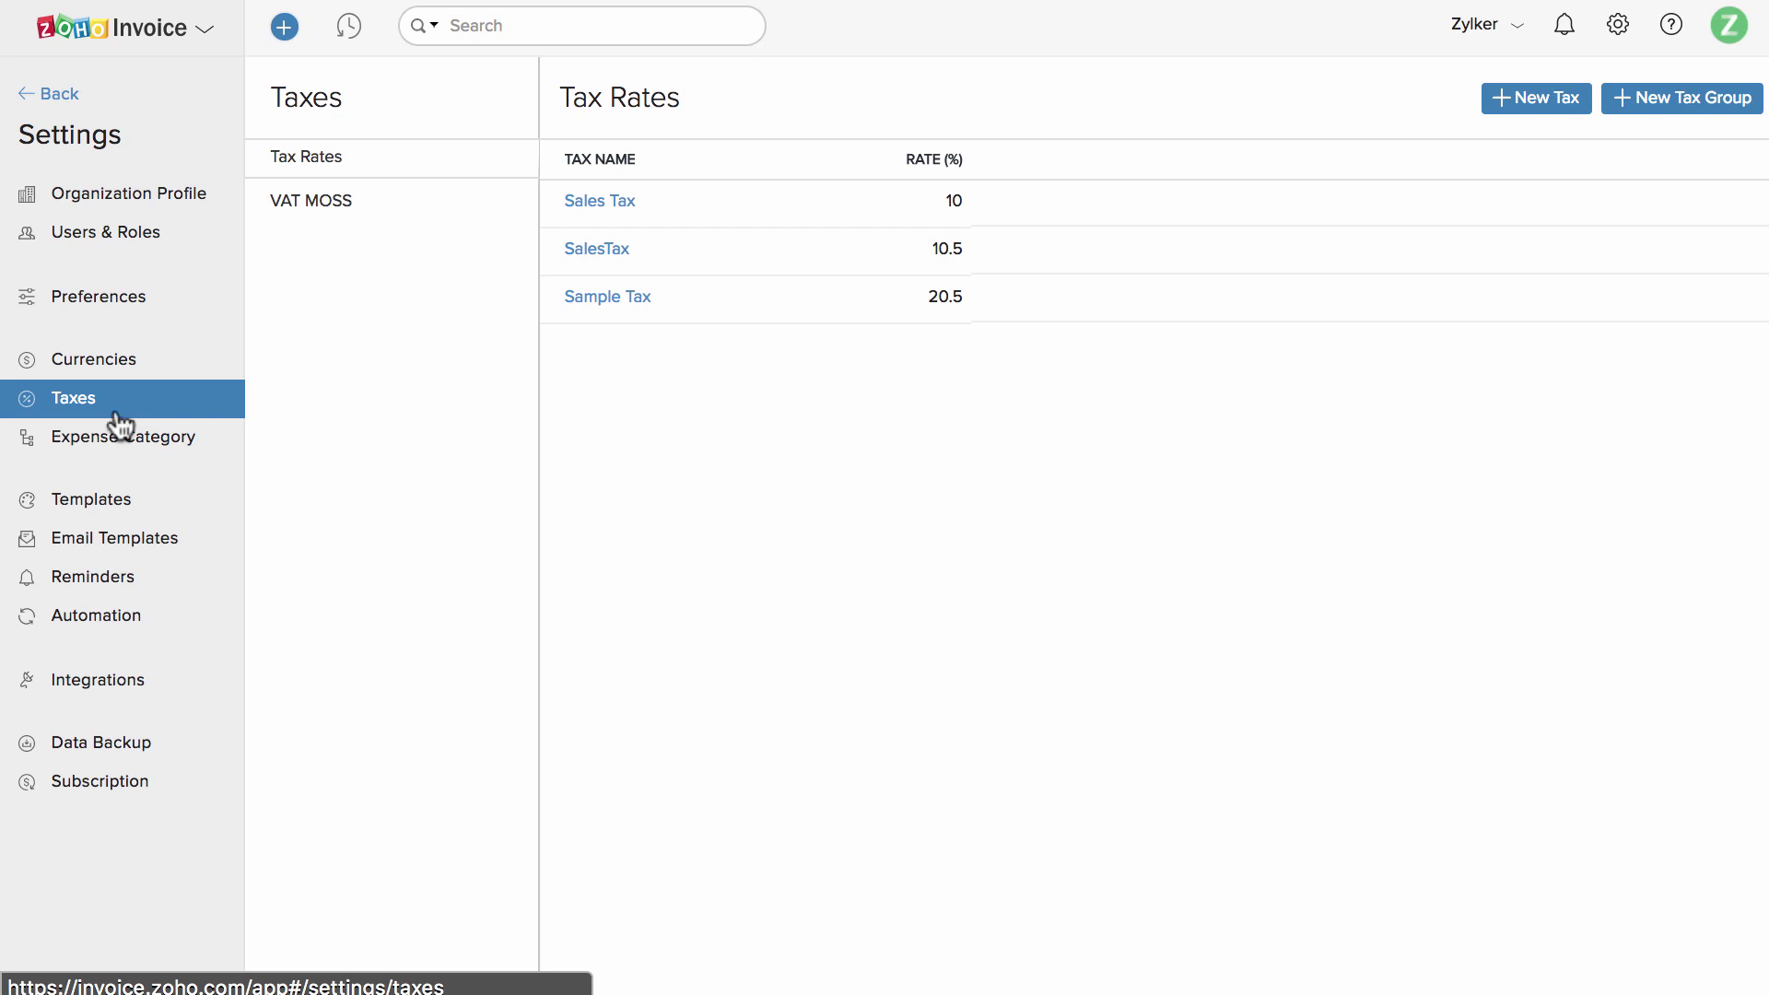
Step: Look through the invoice templates, then the reminder and Integrations Online Payments settings
{"action": "left_click", "coordinate": [149, 513]}
{"action": "scroll", "coordinate": [912, 594], "scroll_direction": "down", "scroll_amount": 2}
{"action": "scroll", "coordinate": [931, 592], "scroll_direction": "down", "scroll_amount": 2}
{"action": "scroll", "coordinate": [930, 592], "scroll_direction": "up", "scroll_amount": 4}
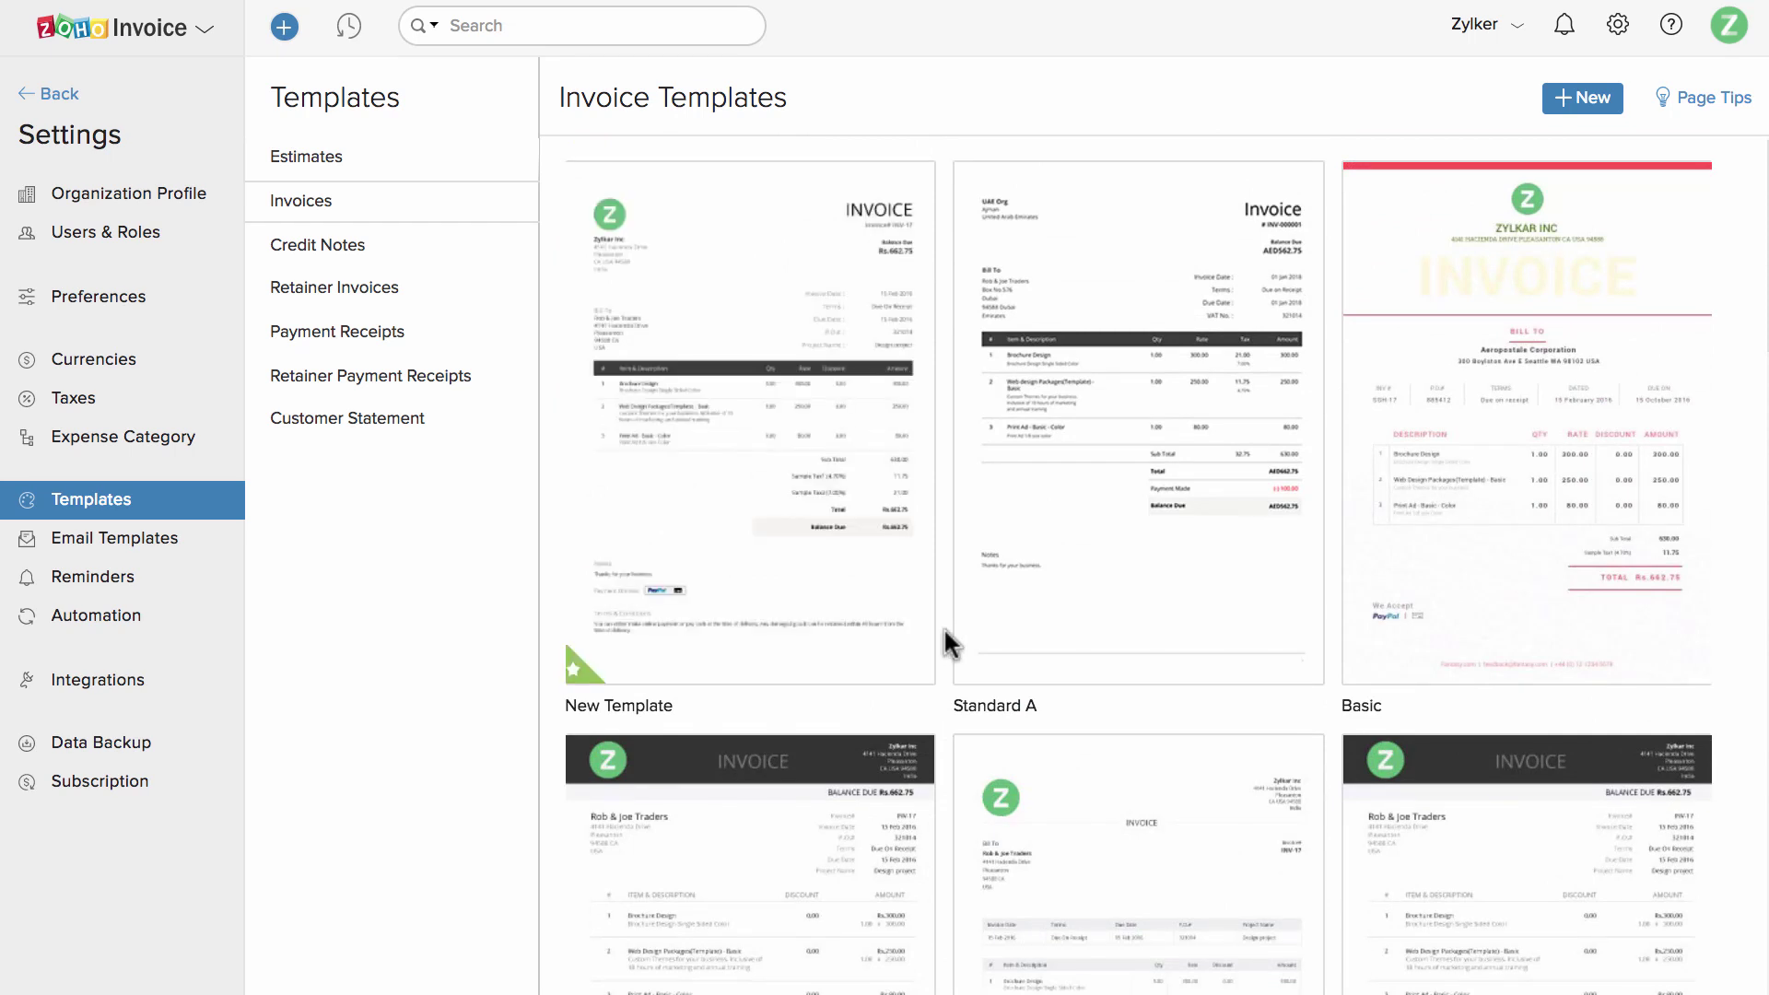
{"action": "left_click", "coordinate": [153, 577]}
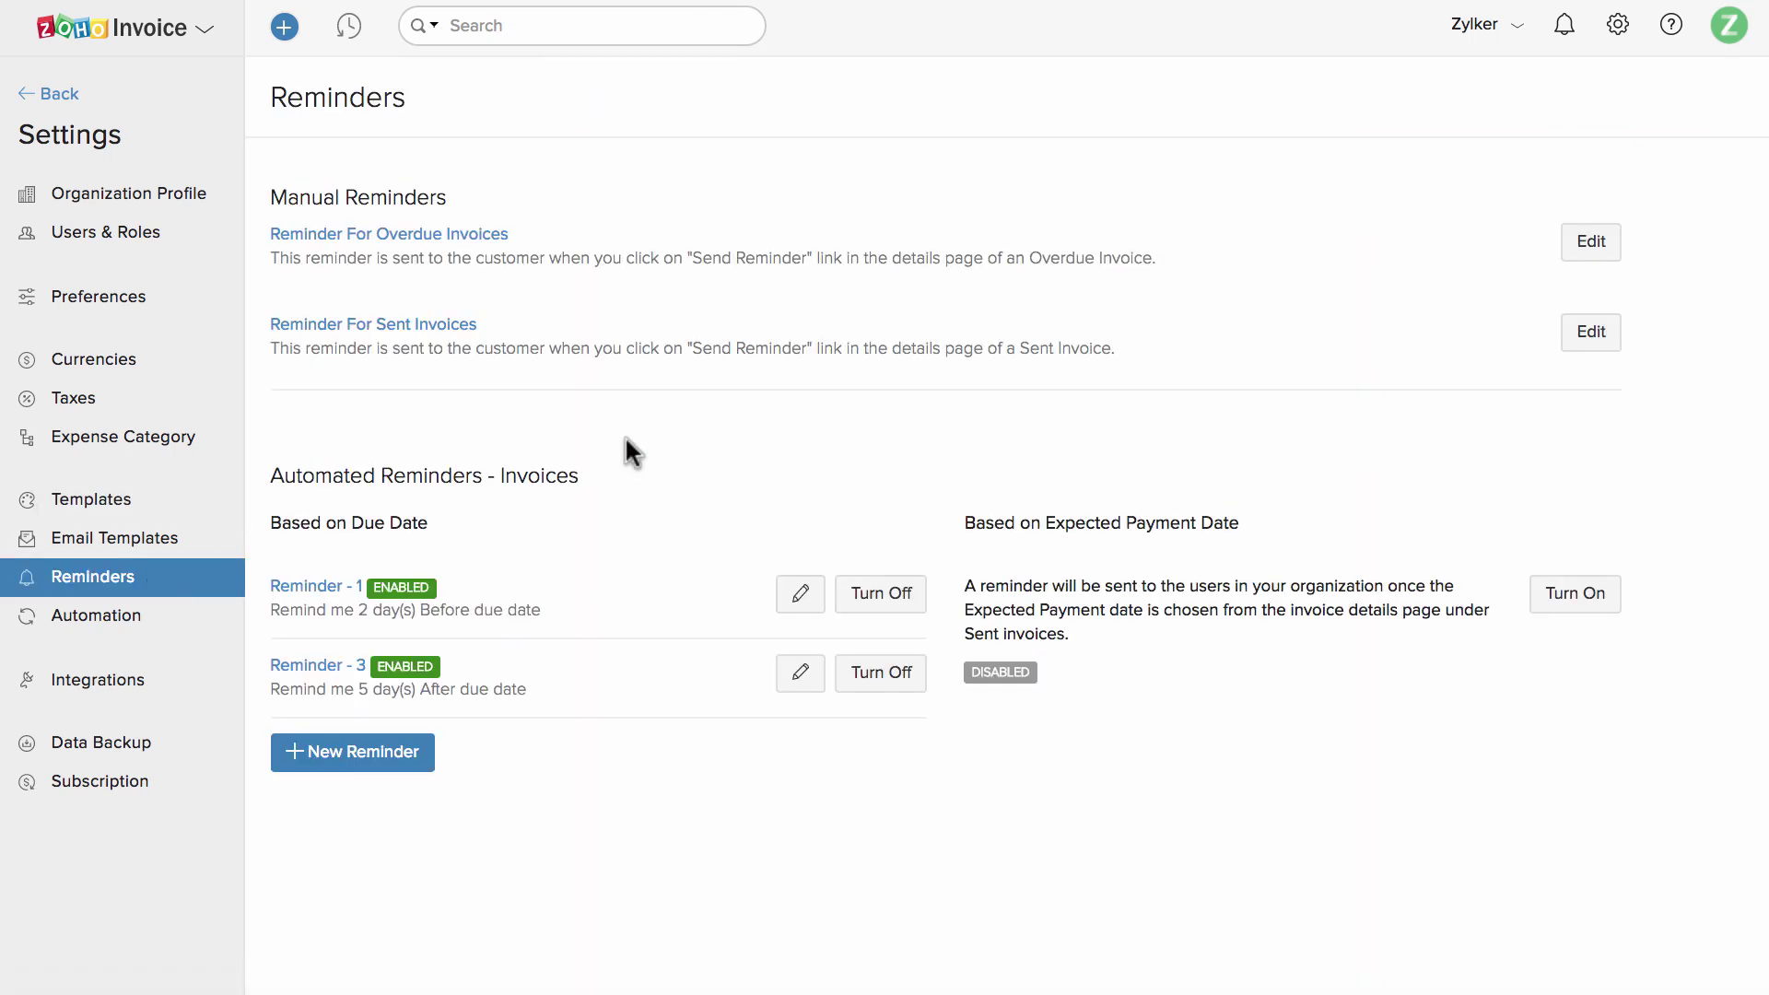
{"action": "left_click", "coordinate": [157, 680]}
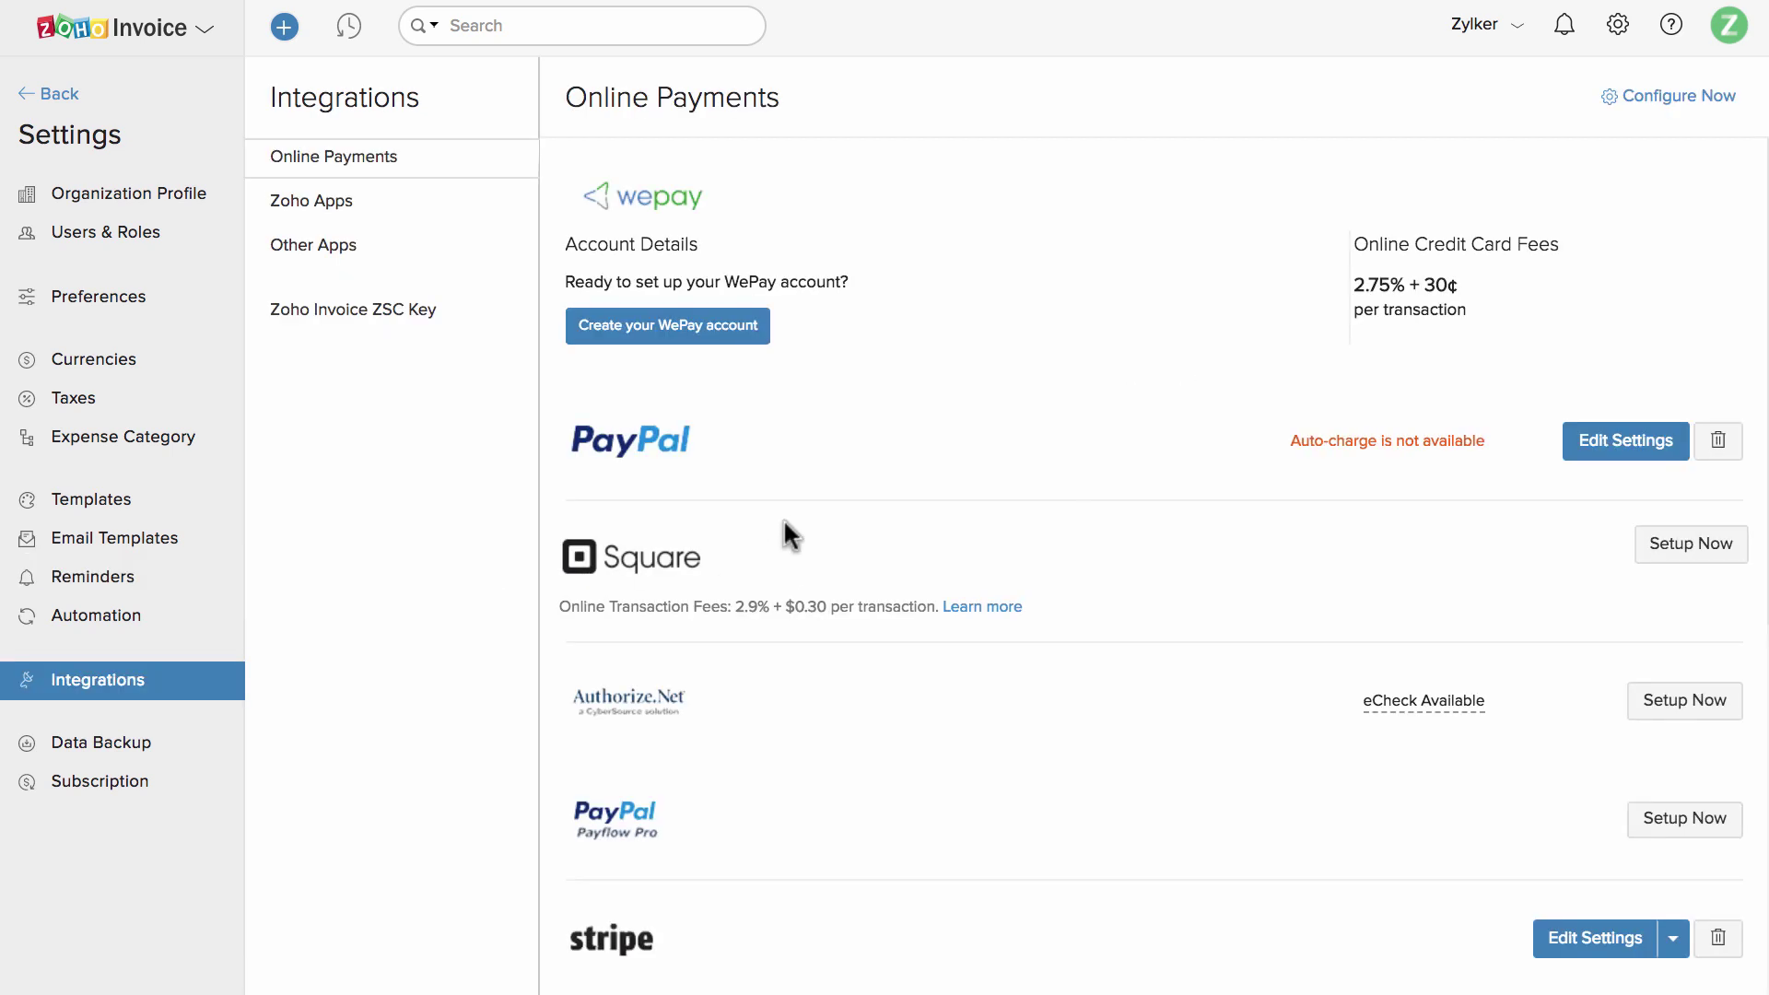
Step: Review the Online Payments gateway list, then go to the Data Backup page
{"action": "scroll", "coordinate": [785, 524], "scroll_direction": "down", "scroll_amount": 7}
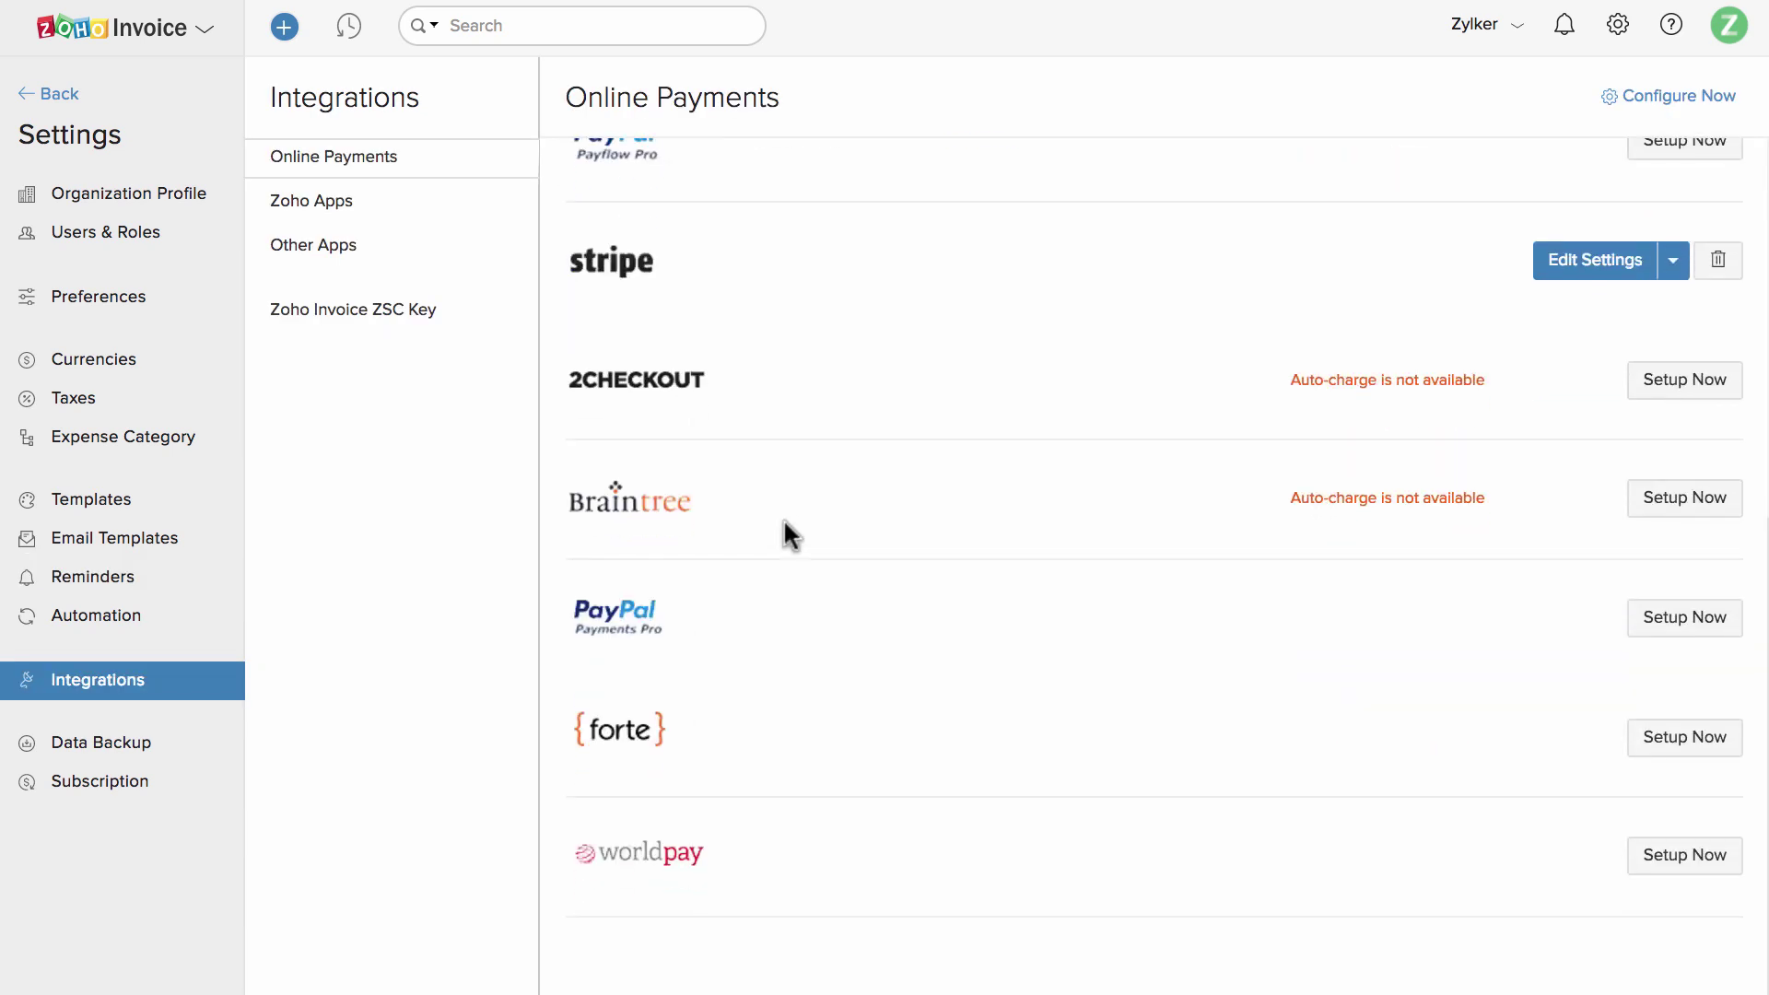
{"action": "scroll", "coordinate": [785, 522], "scroll_direction": "up", "scroll_amount": 7}
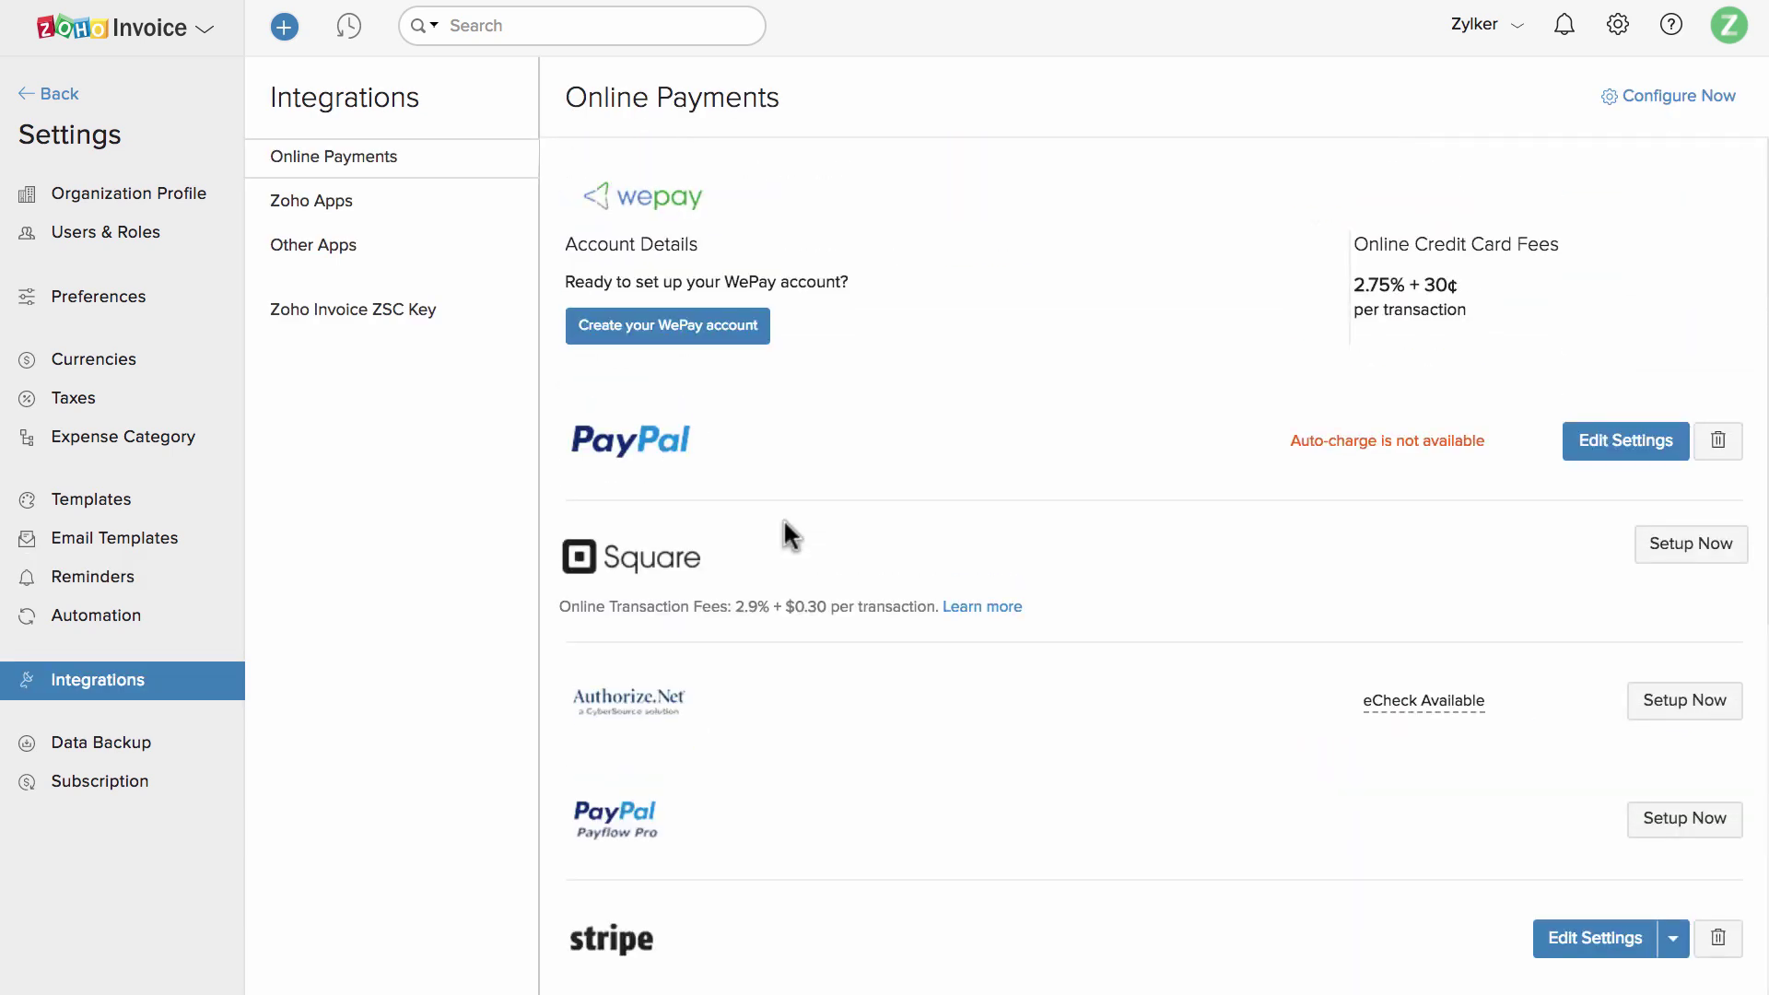
{"action": "left_click", "coordinate": [161, 760]}
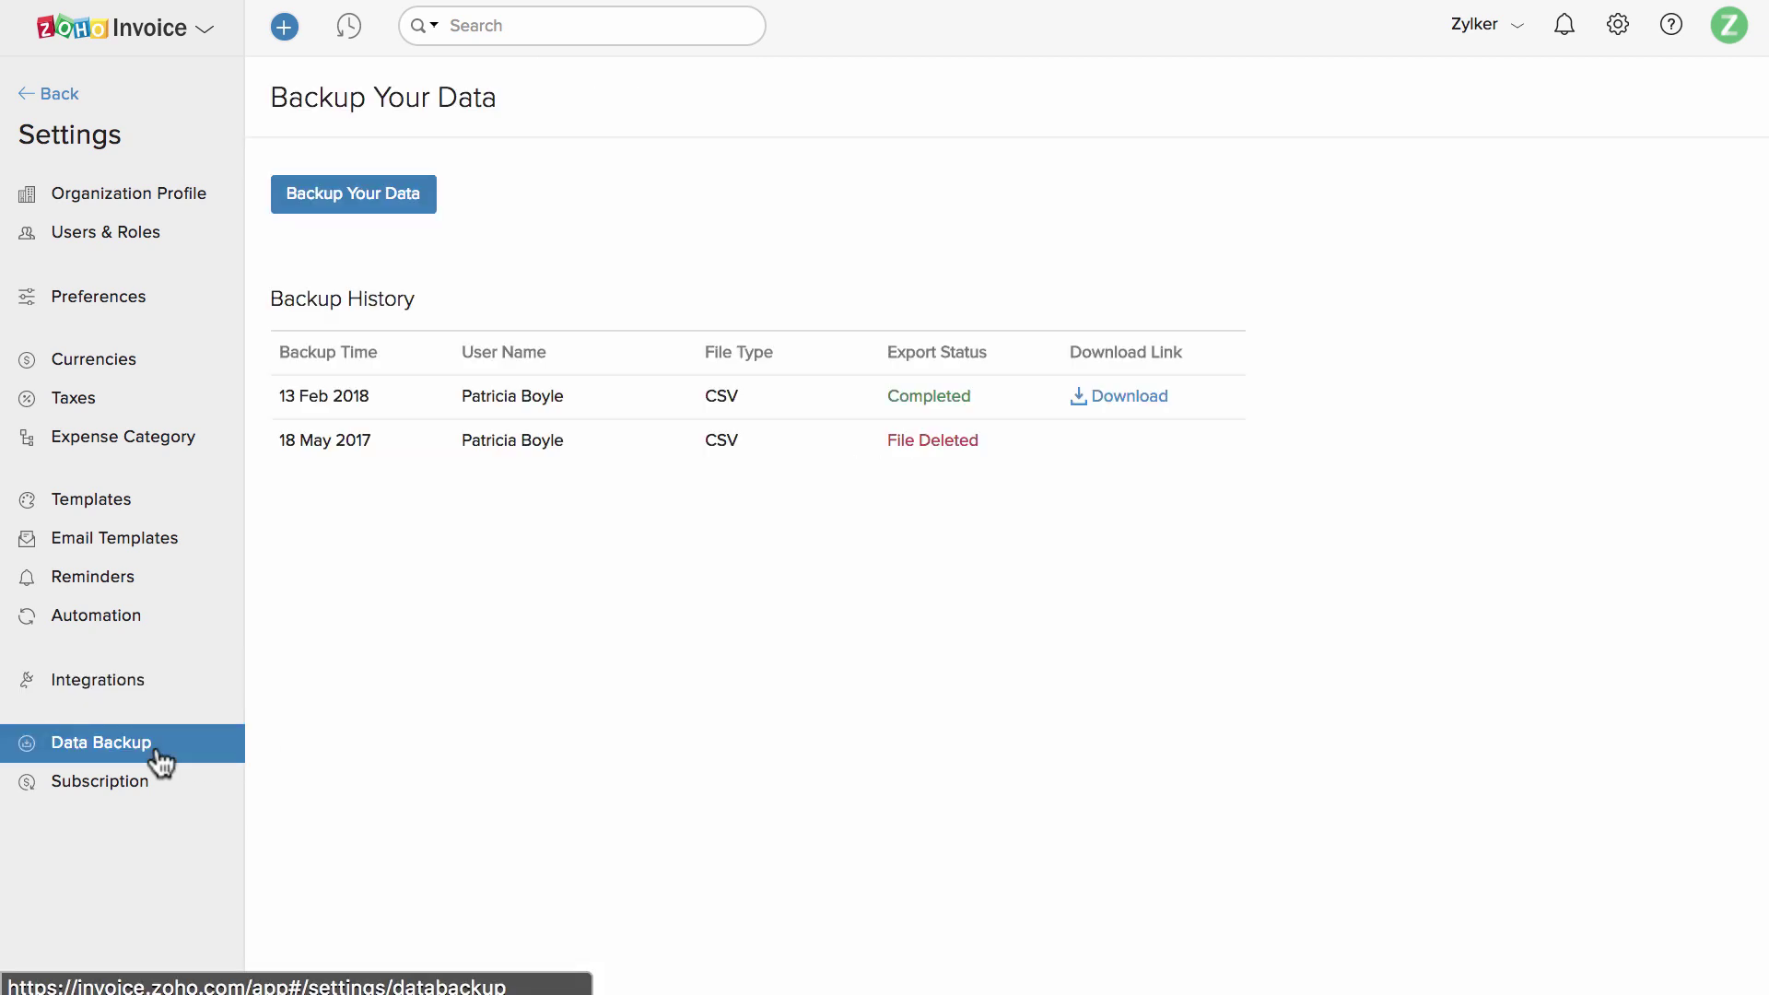
Step: Open Help & Support and skim the Zoho Invoice Resources page's User Guide, FAQ and support cards
{"action": "left_click", "coordinate": [1671, 25]}
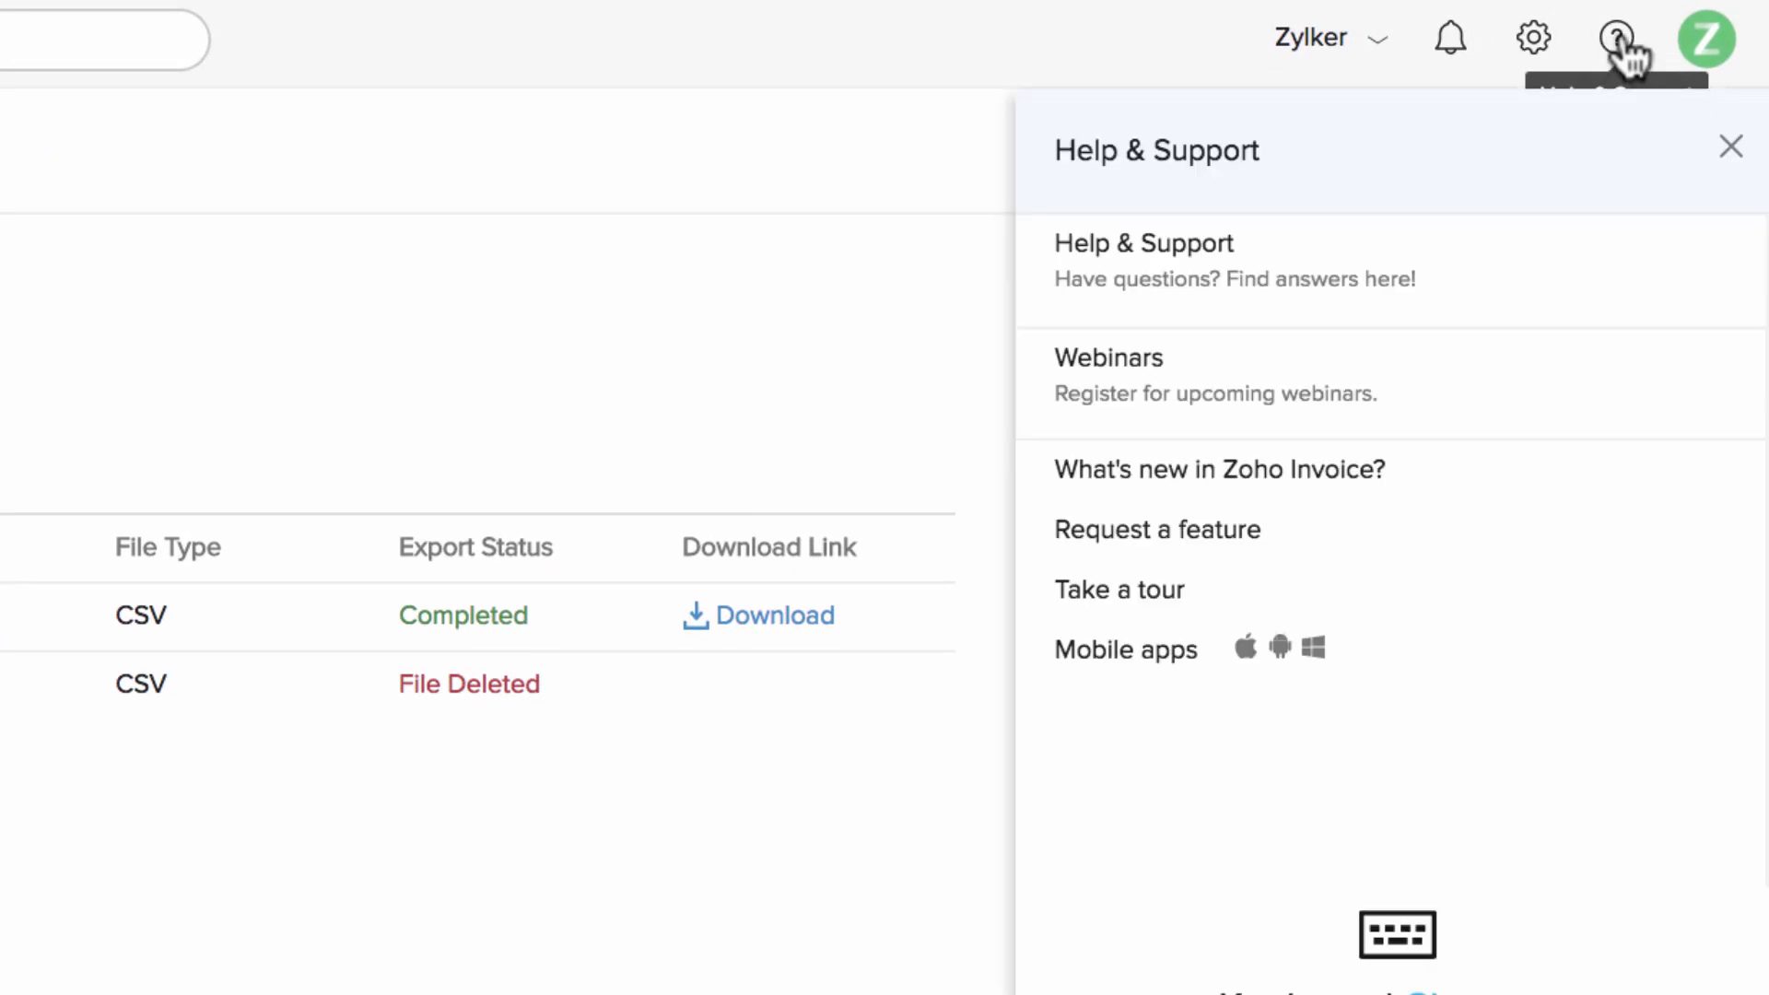
{"action": "left_click", "coordinate": [1556, 297]}
{"action": "scroll", "coordinate": [884, 498], "scroll_direction": "down", "scroll_amount": 8}
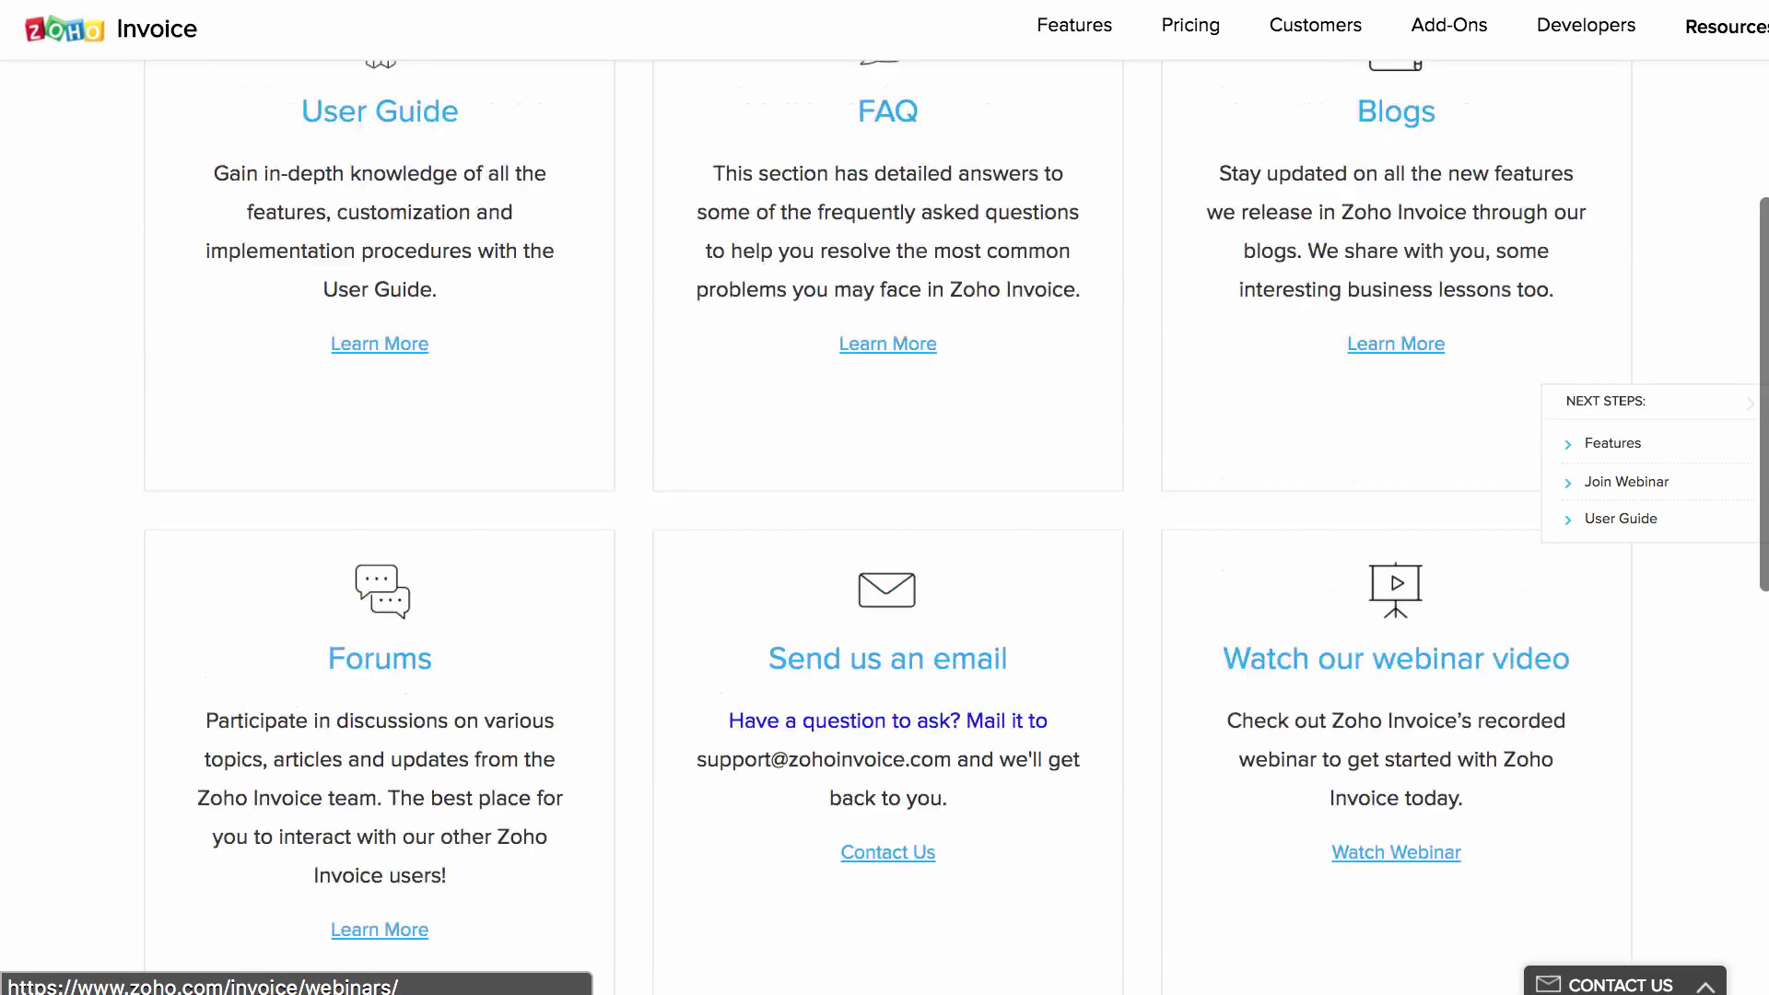
{"action": "scroll", "coordinate": [885, 497], "scroll_direction": "up", "scroll_amount": 6}
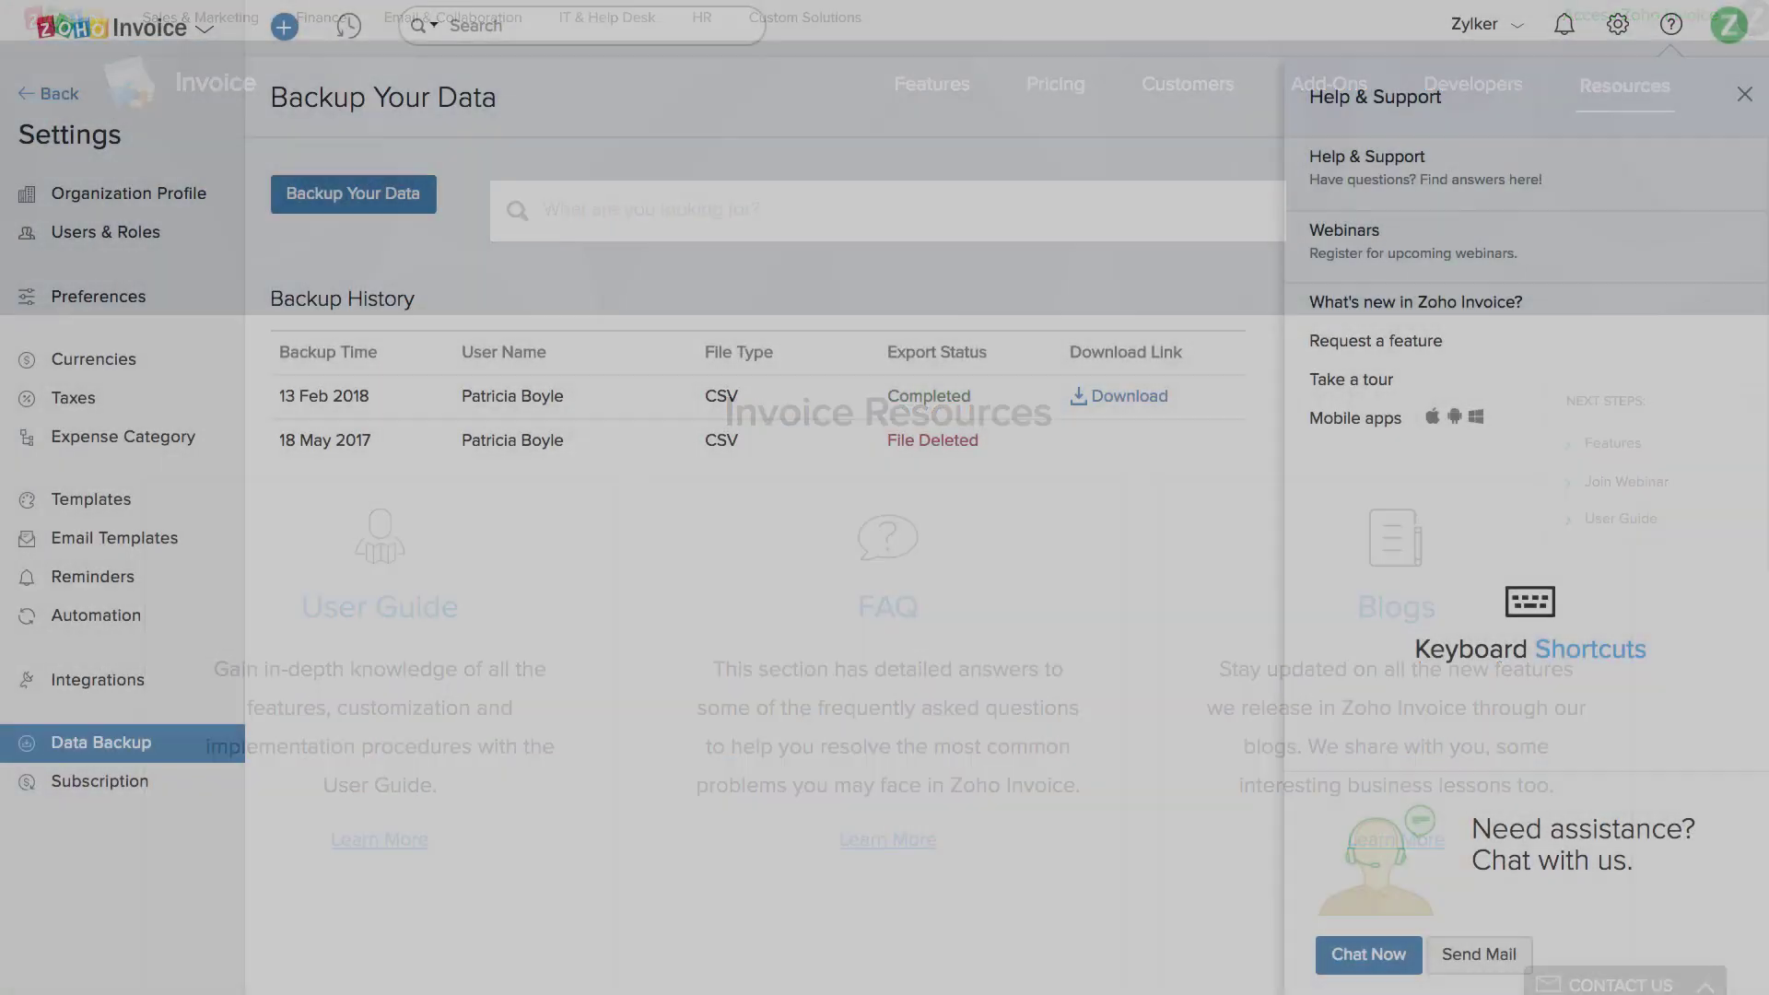